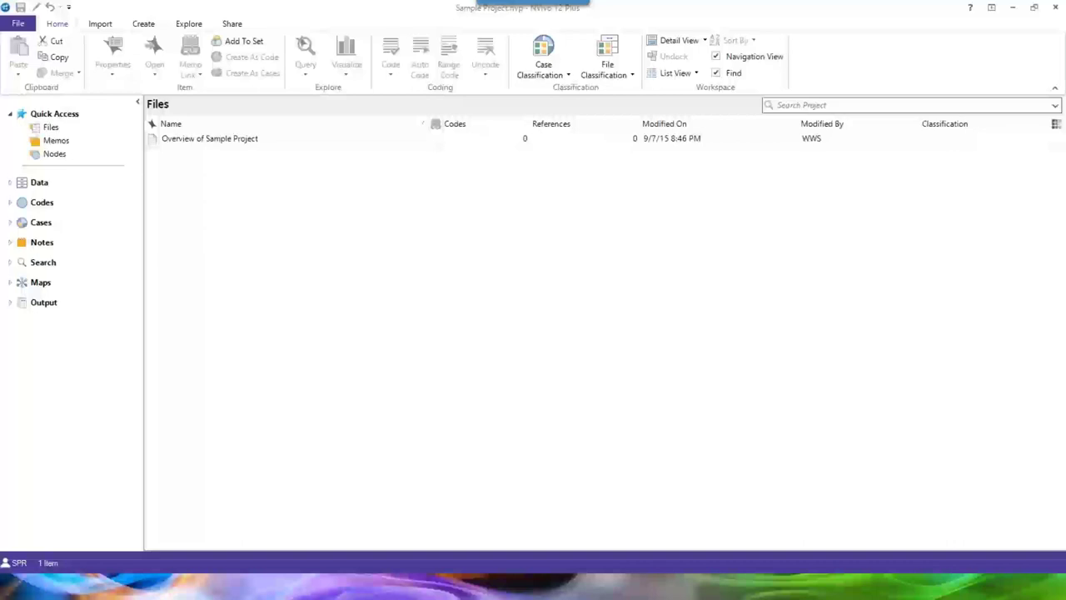
- In Data > Files > Interviews, select Barbara, Charles, Dorothy, Robert, Susan, Thomas and William
left_click(10, 182)
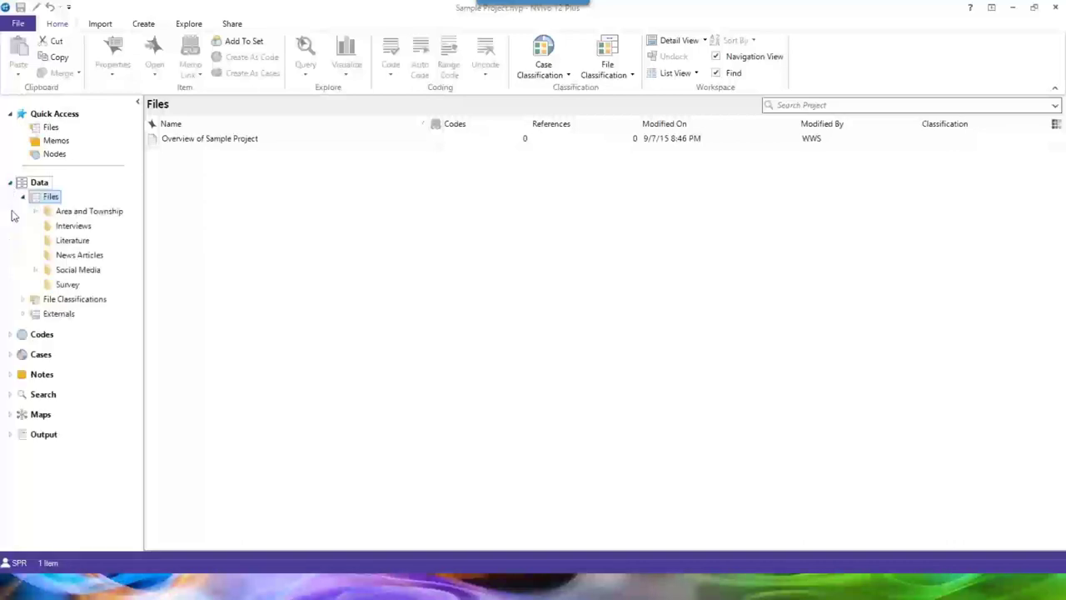
left_click(74, 227)
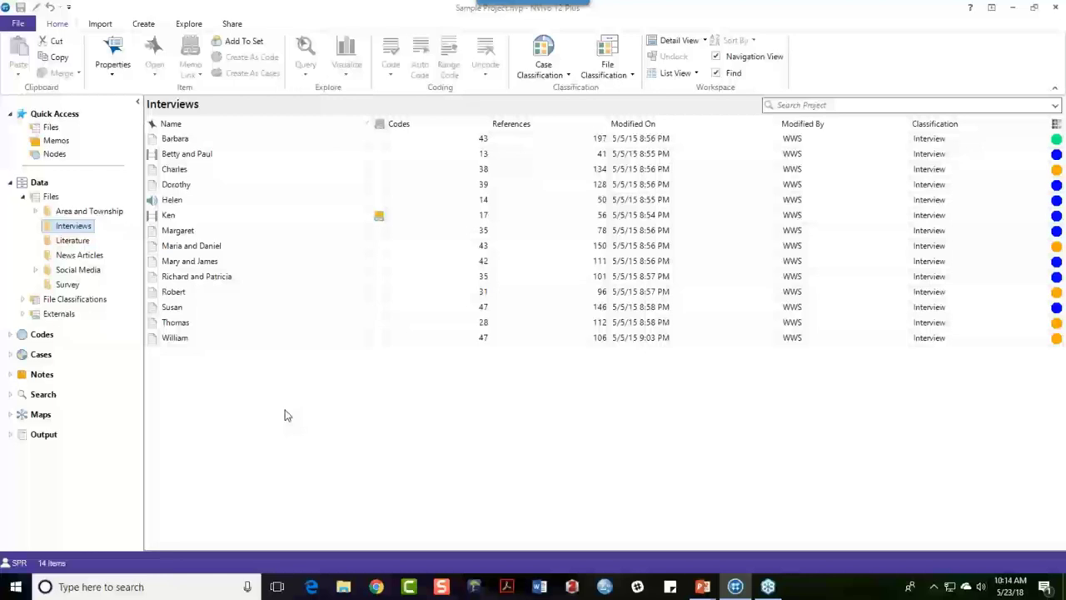
left_click(171, 139)
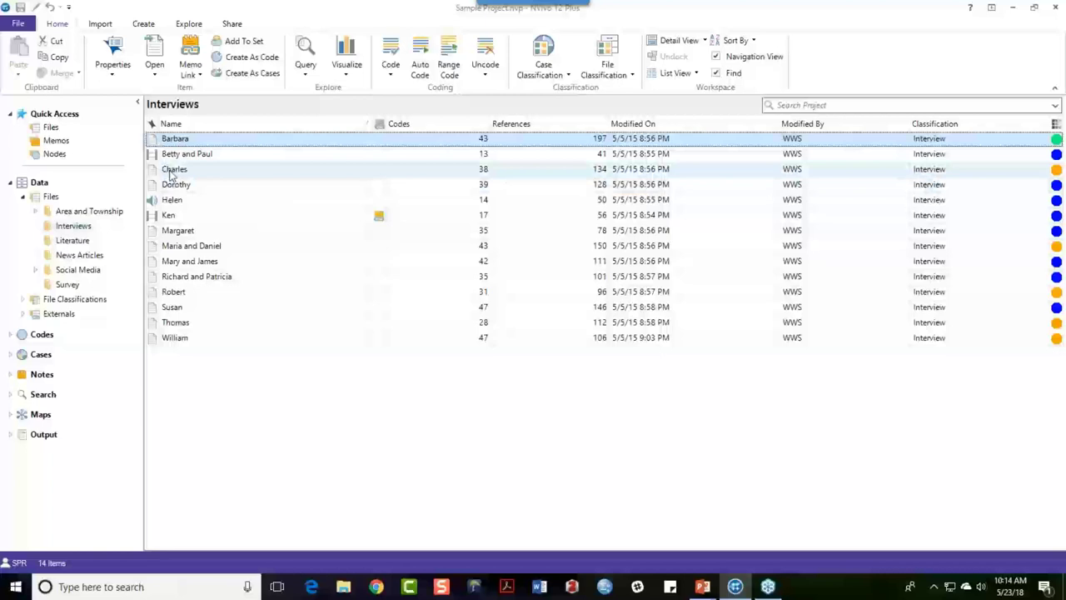
left_click(171, 170, "ctrl")
left_click(177, 185, "ctrl")
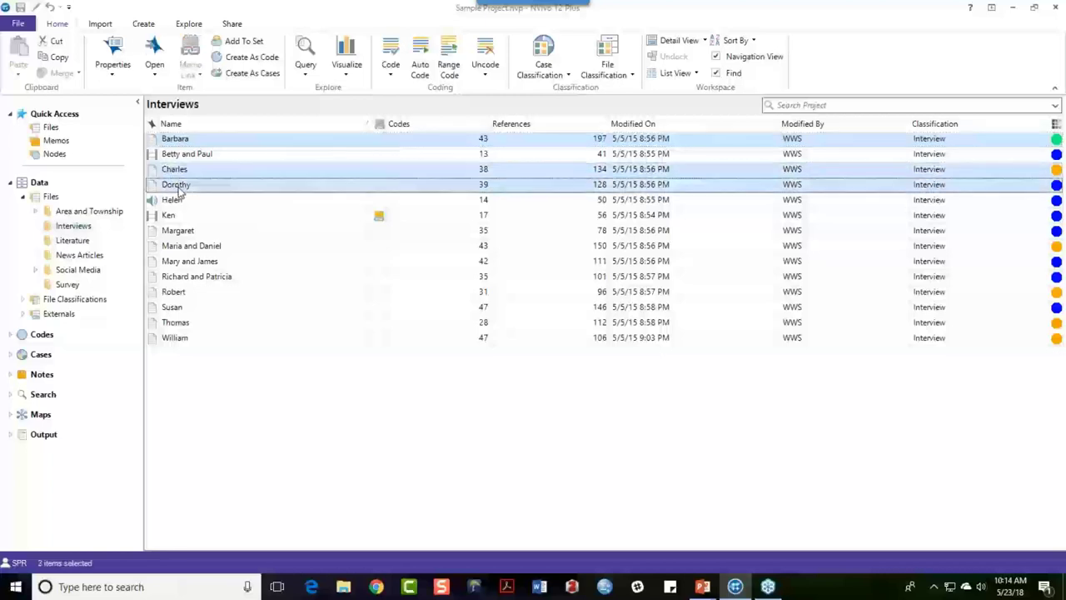
left_click(175, 294, "ctrl")
left_click(173, 308, "ctrl")
left_click(175, 338, "ctrl")
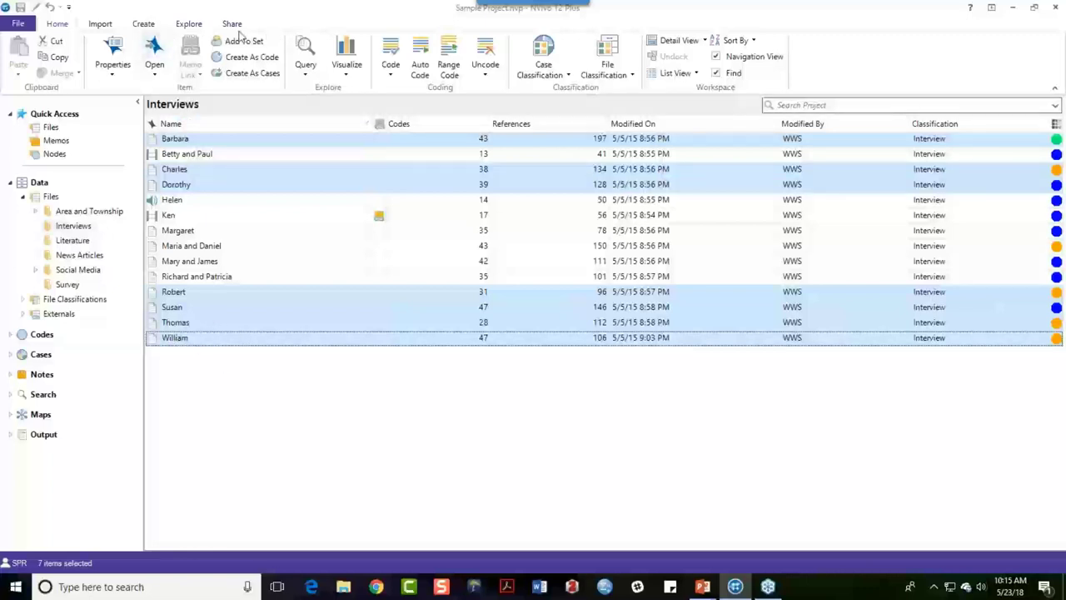
- Auto code the seven selected interviews using Identify themes to list themes with mention counts
left_click(420, 55)
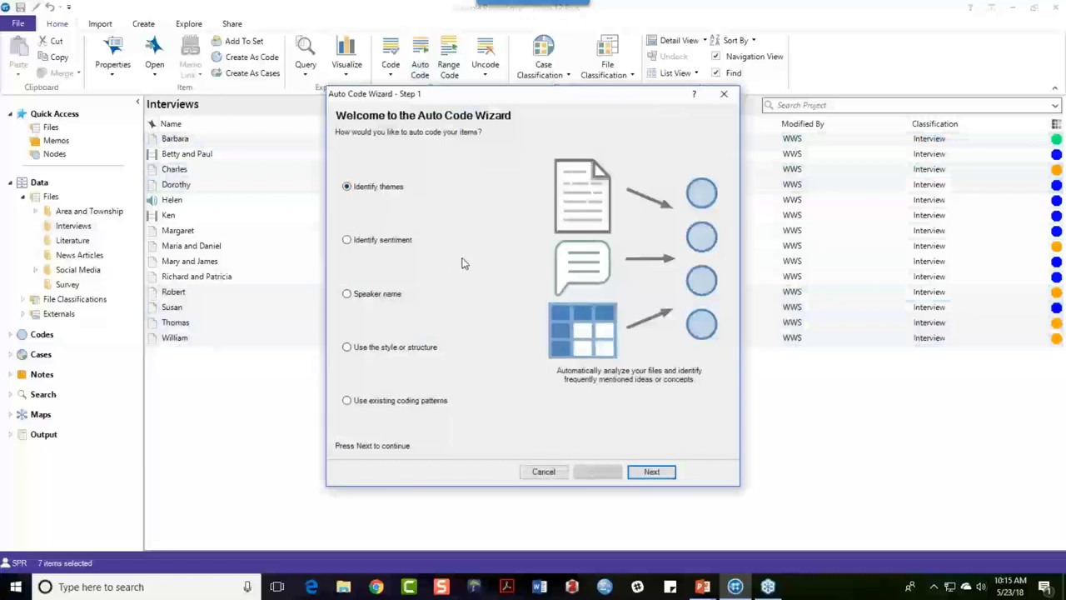
left_click(654, 475)
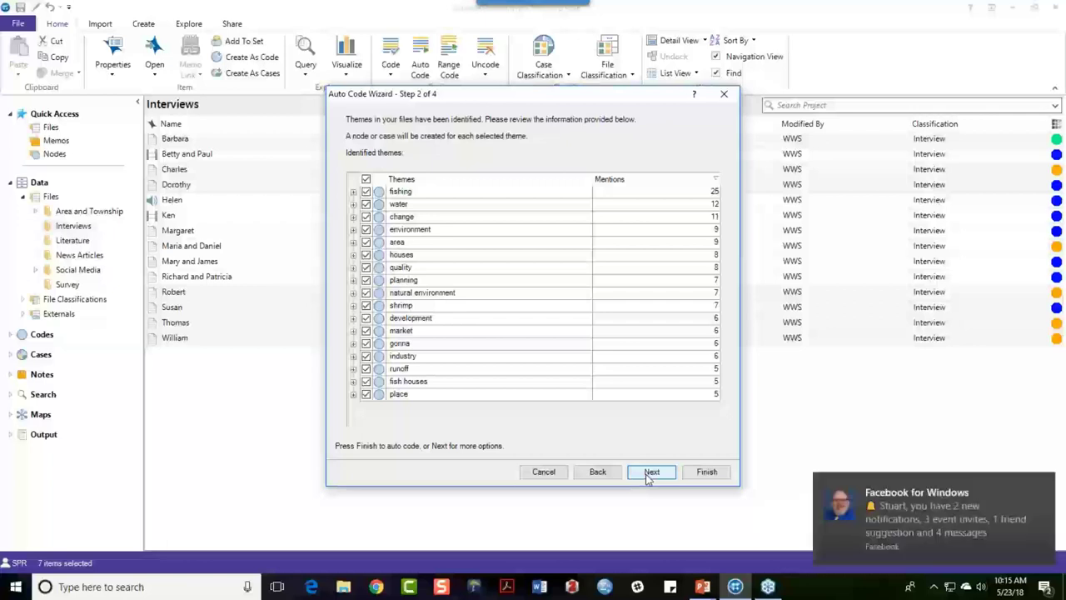
left_click(1042, 484)
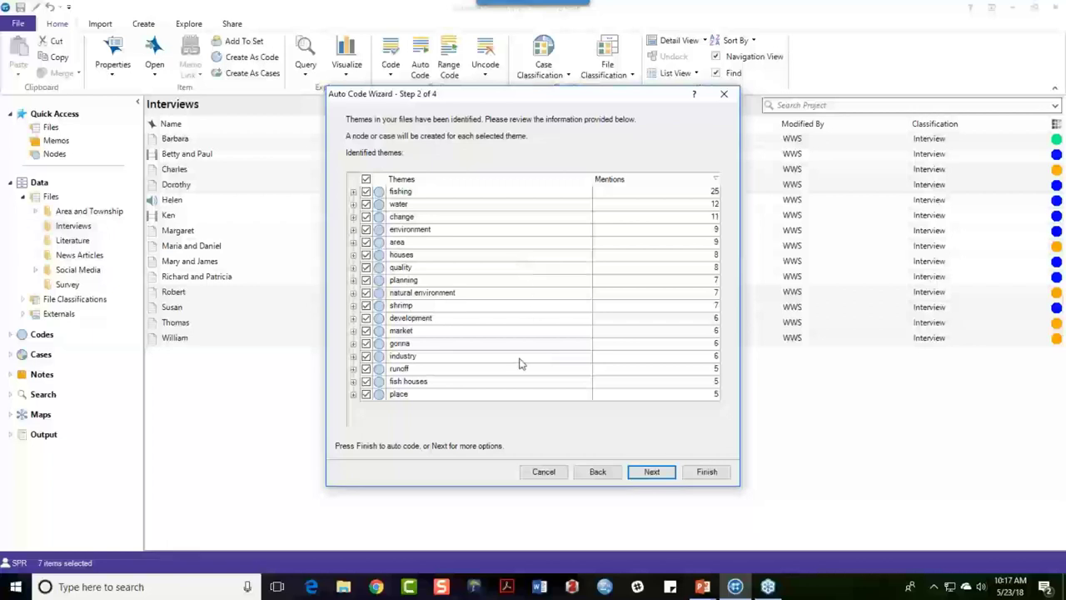
- Uncheck the gonna theme and inspect the fishing and water sub-themes before collapsing them
left_click(366, 344)
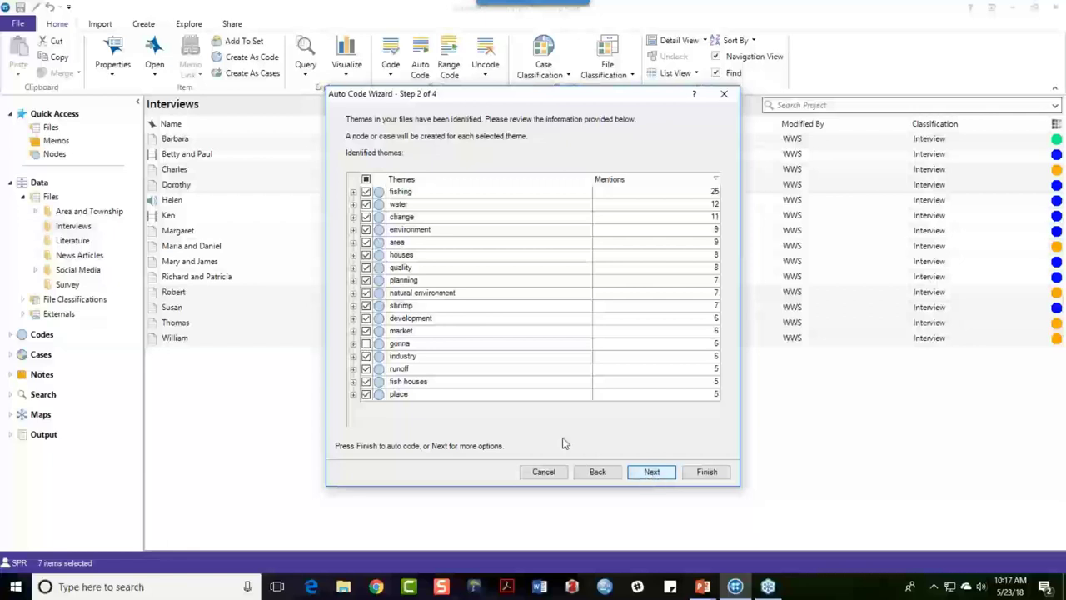
left_click(353, 191)
left_click(353, 402)
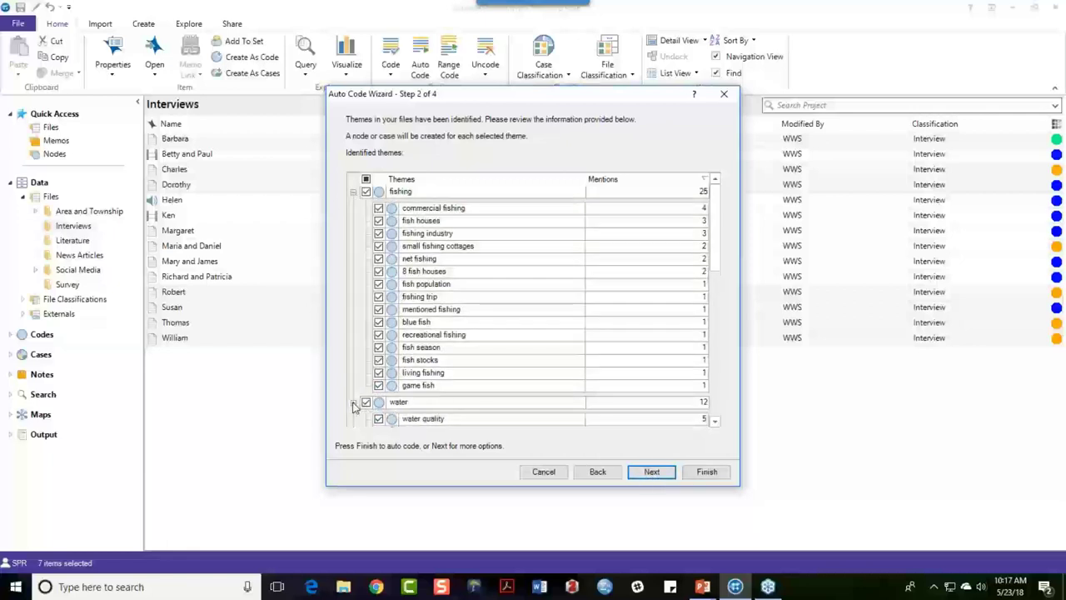
scroll(354, 406, "down", 4)
scroll(354, 407, "down", 1)
scroll(353, 406, "up", 2)
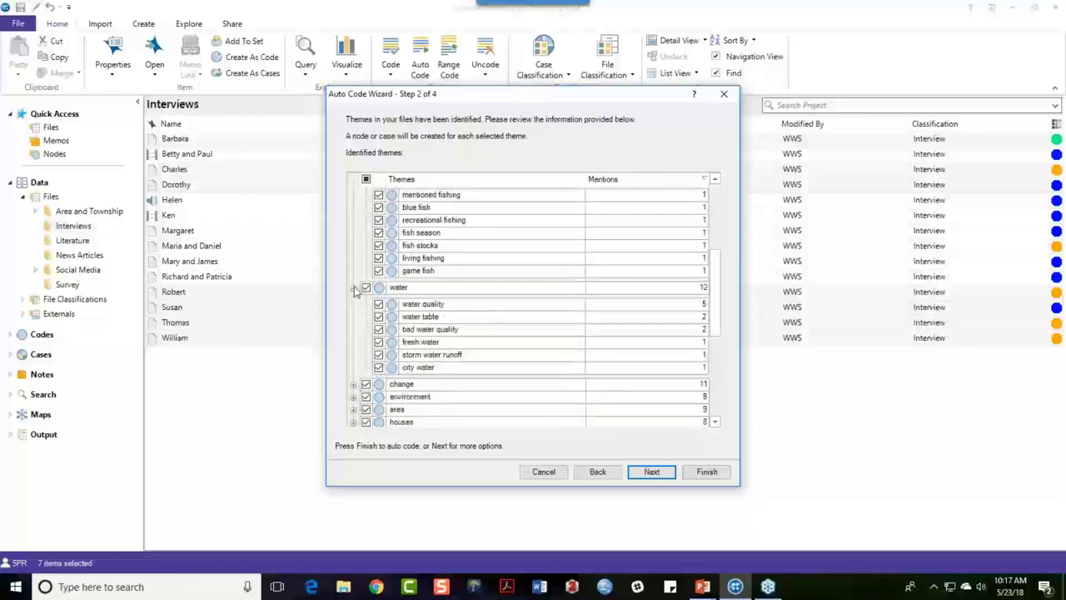
left_click(354, 288)
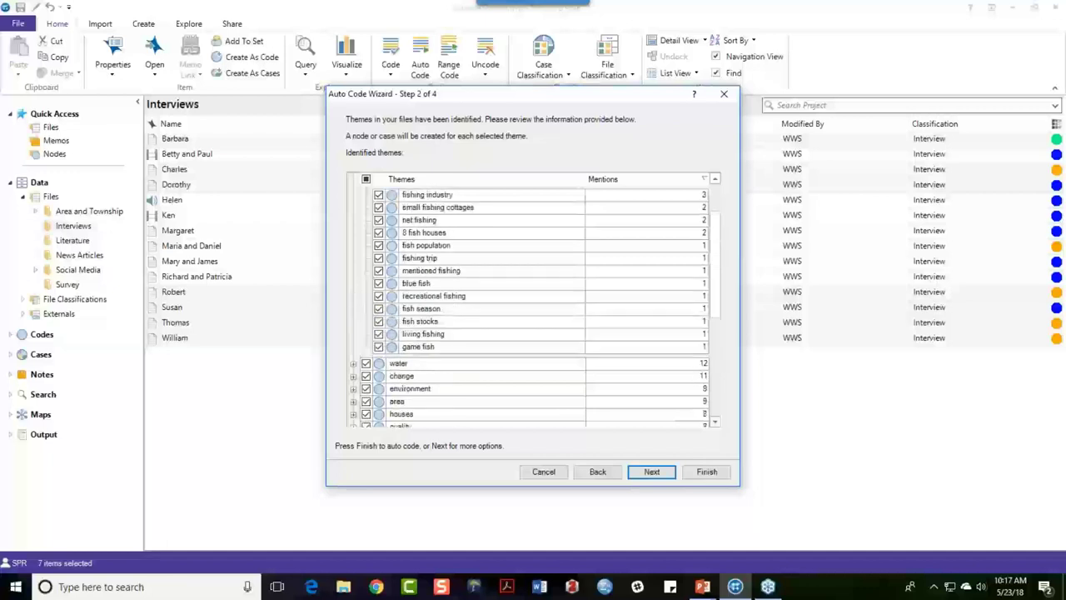
scroll(355, 292, "up", 2)
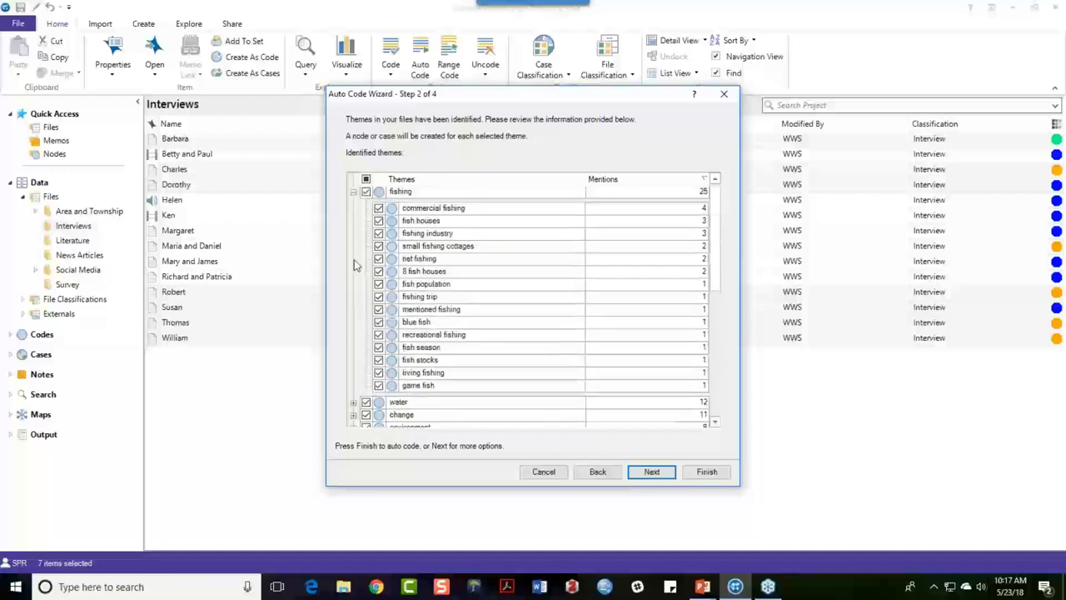
left_click(353, 191)
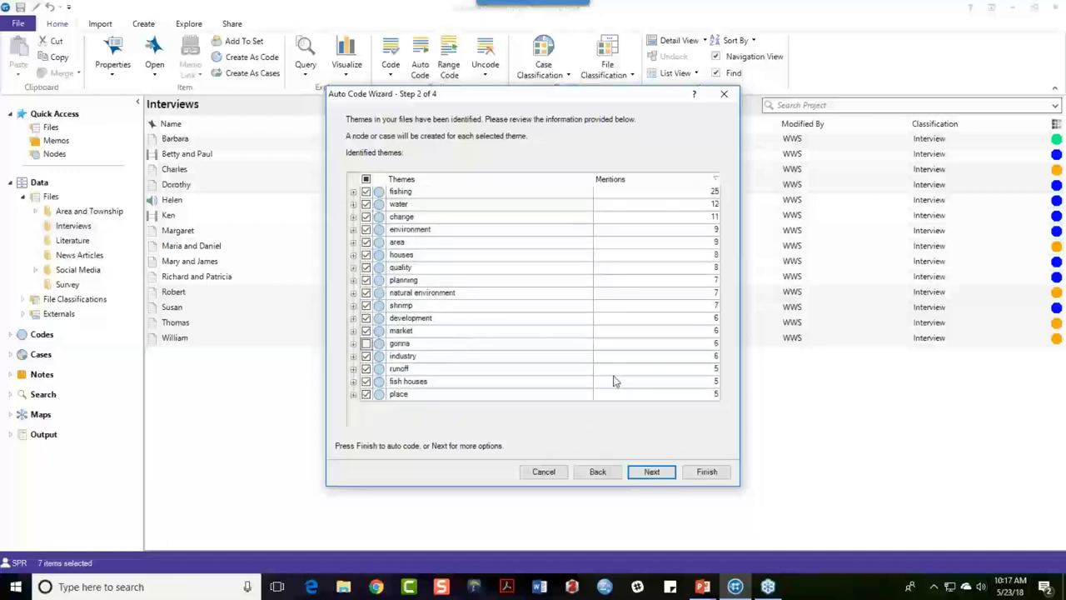
- Keep Code sentences as the passage granularity and advance to the node location step
left_click(652, 472)
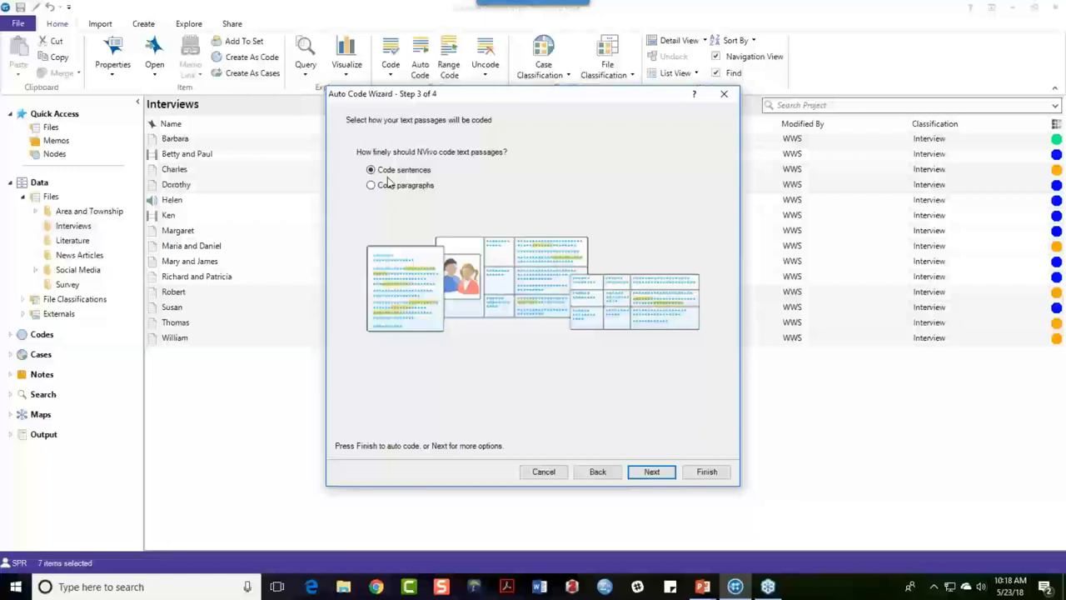
left_click(652, 472)
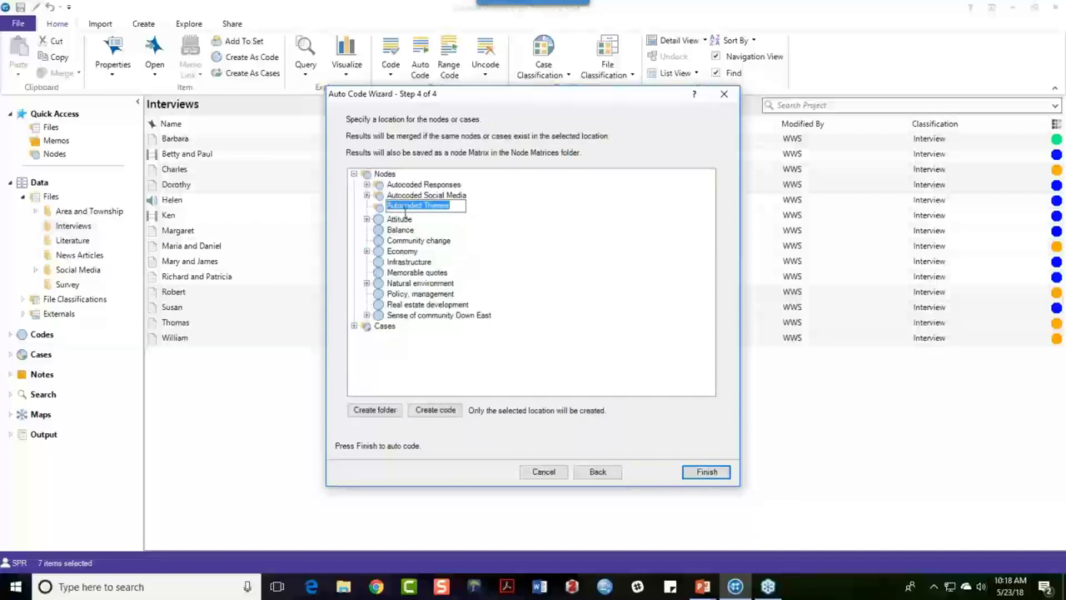
- Save theme nodes in a new folder 'Autocoded themes from selected interviews' under Autocoded Themes and finish
left_click(376, 411)
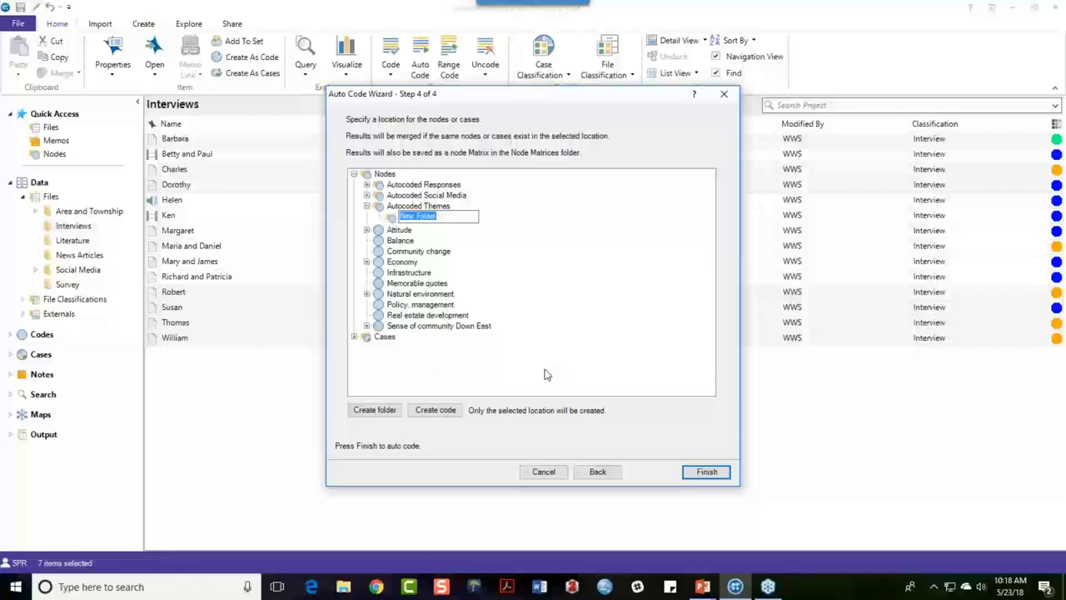
type("Autocoded themes f")
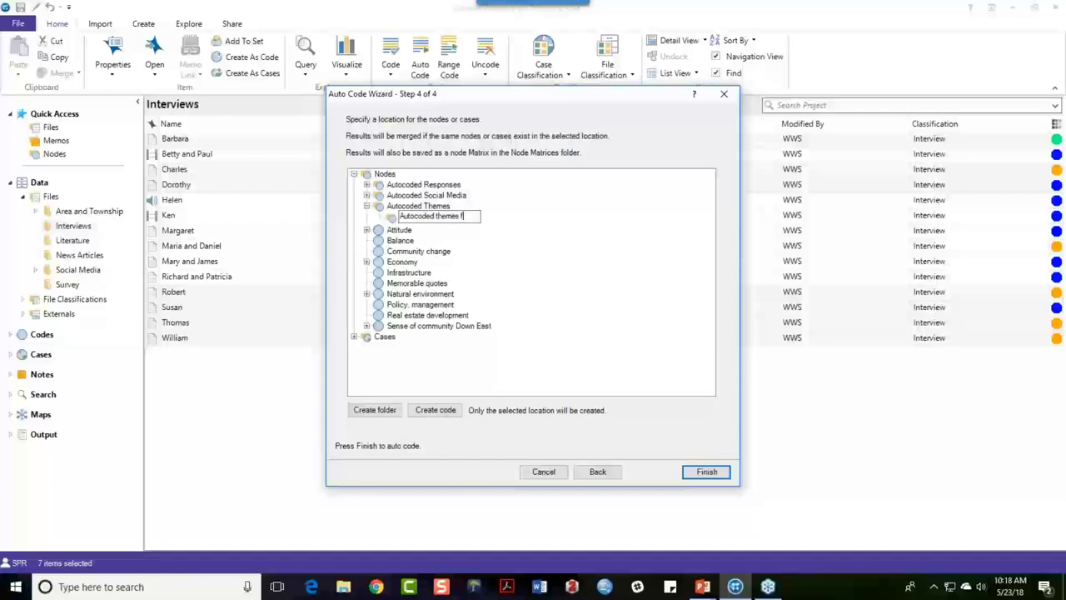
type("rom selected intervi")
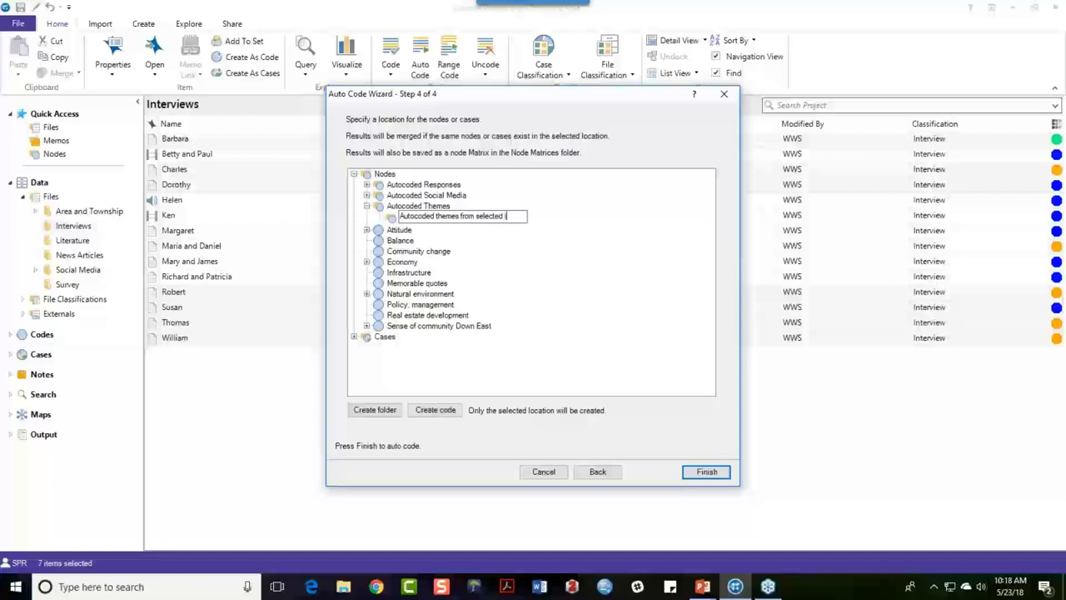
type("ews")
left_click(707, 472)
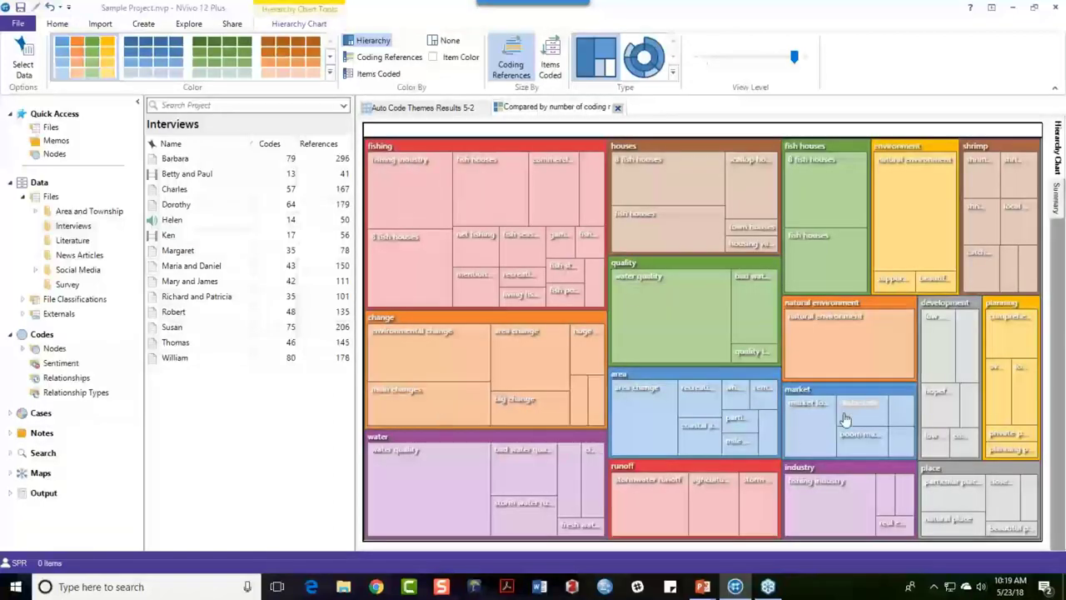
mouse_move(521, 364)
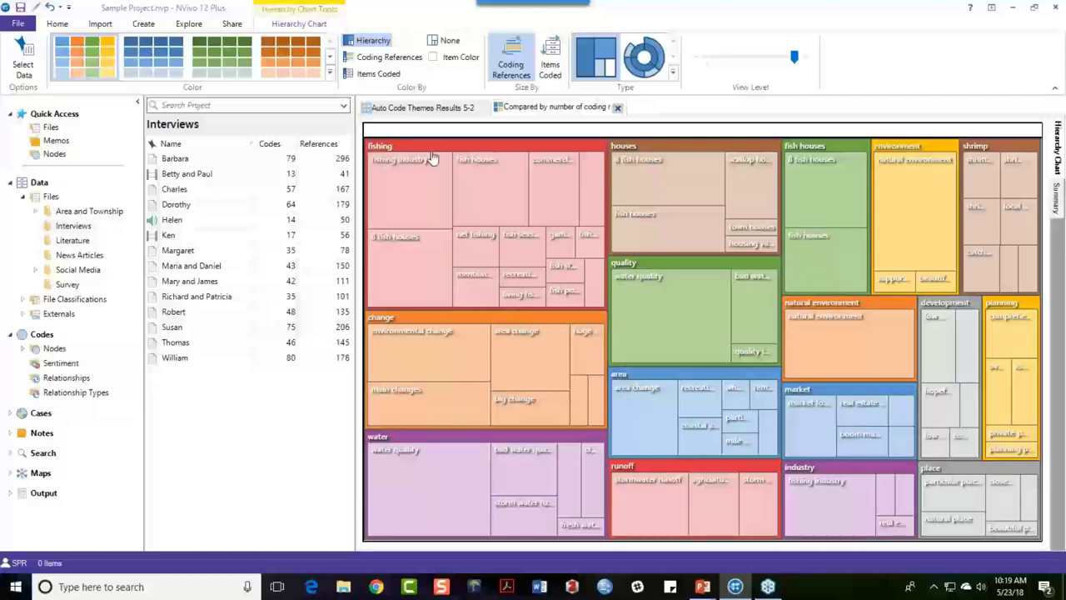
mouse_move(431, 158)
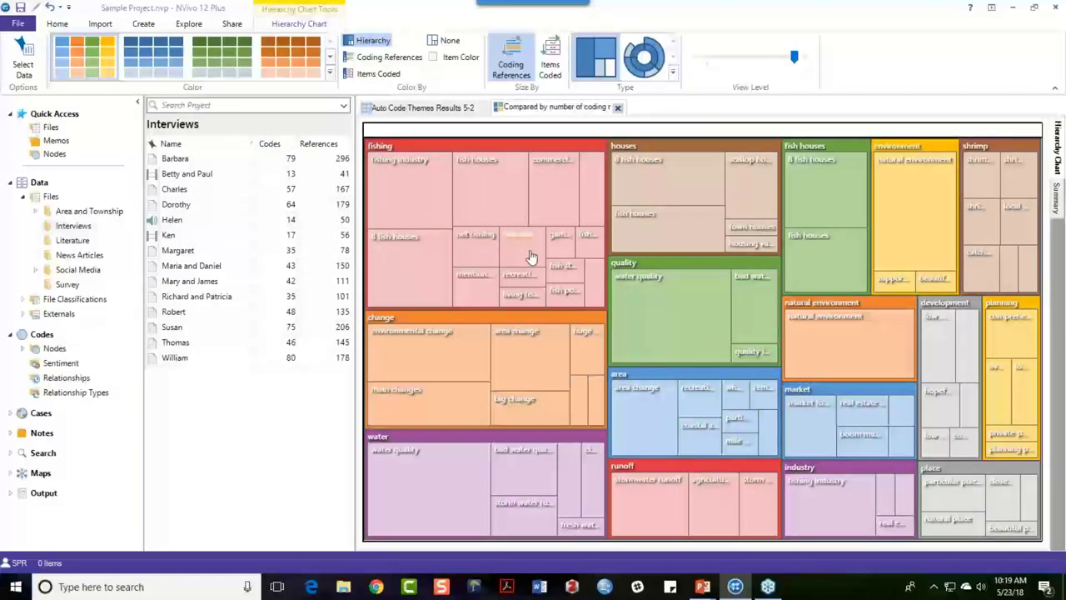
mouse_move(523, 255)
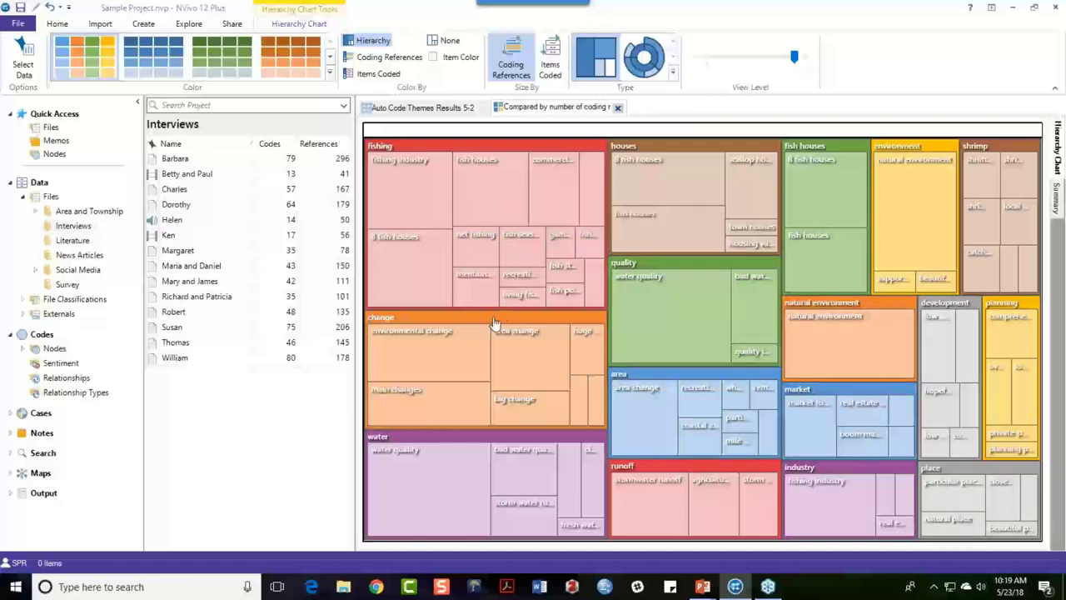
mouse_move(494, 323)
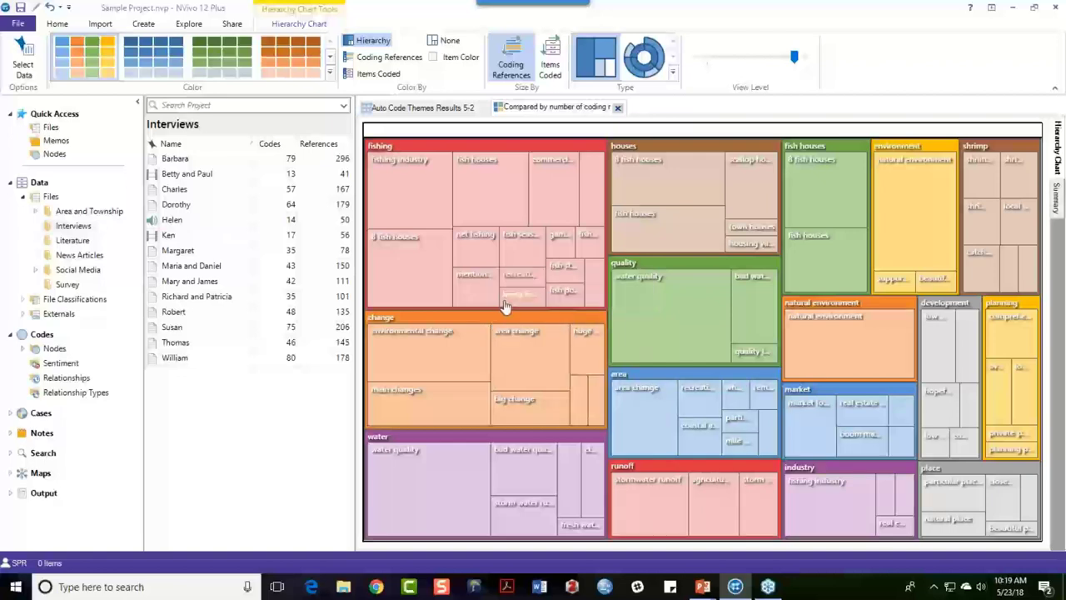
mouse_move(496, 150)
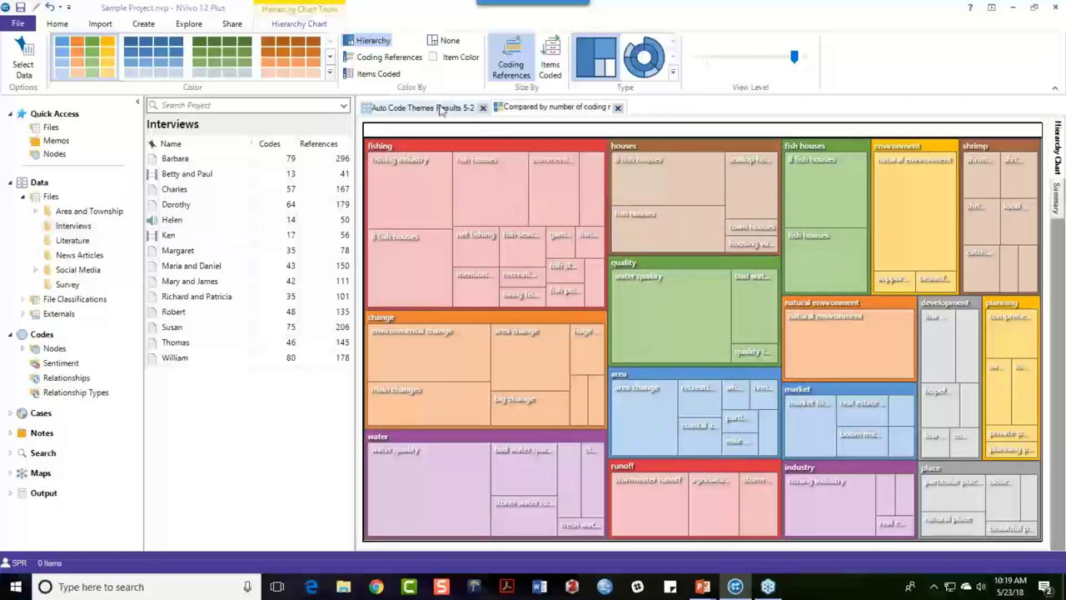
- Show results as a matrix, narrow its row header, and open the Robert × area references
left_click(421, 110)
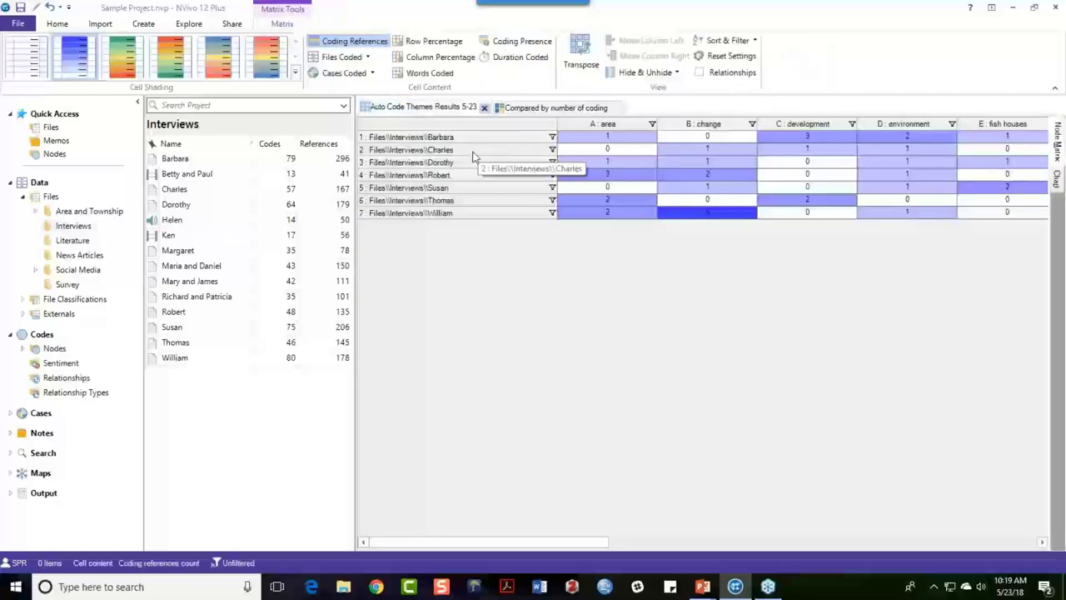
left_click(561, 125)
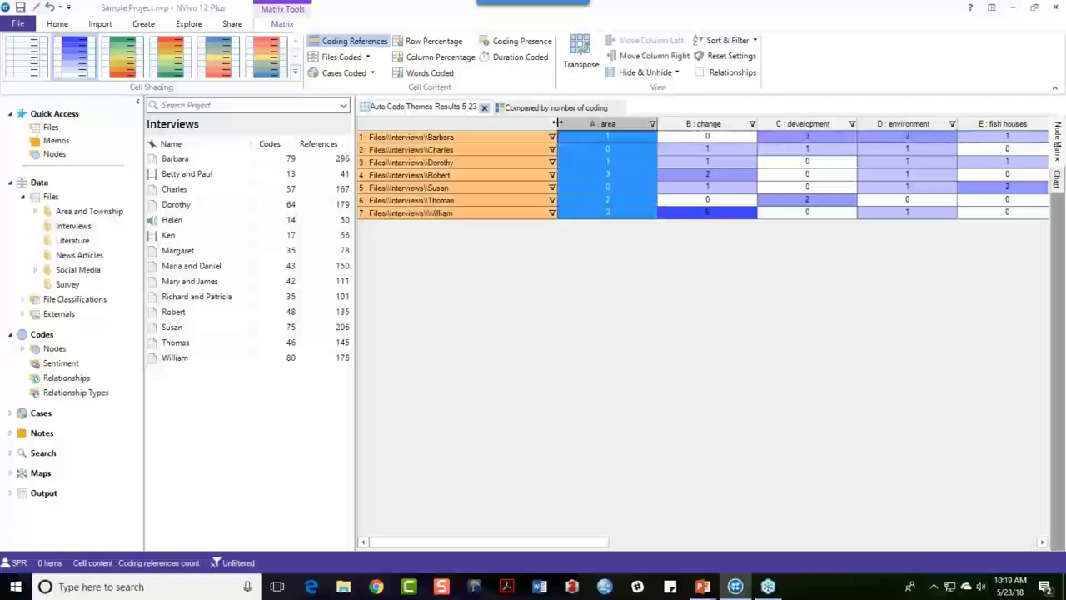
left_click_drag(557, 123, 477, 123)
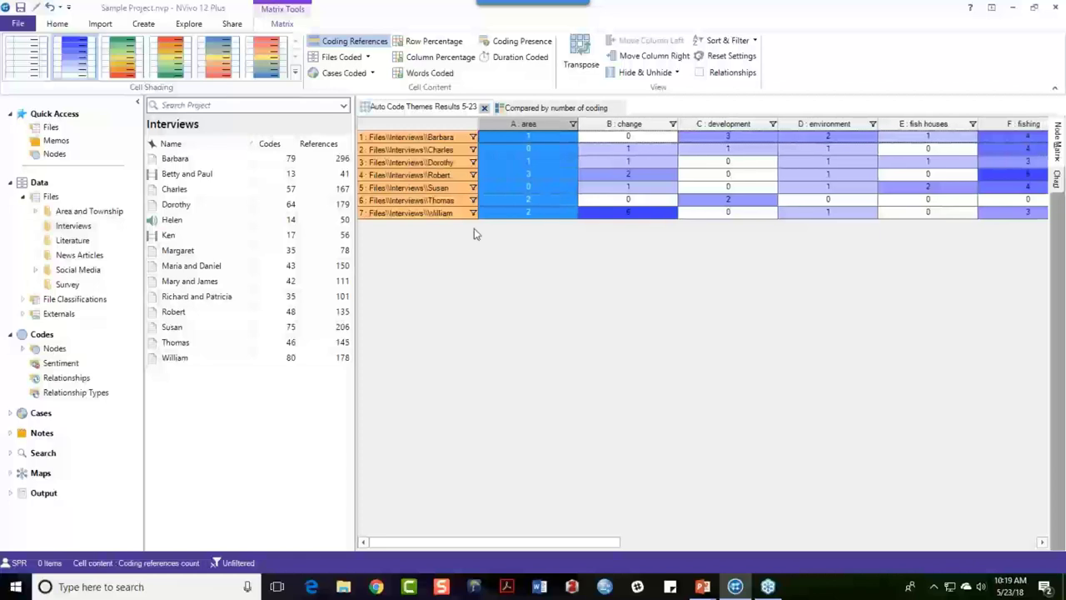
left_click(447, 151)
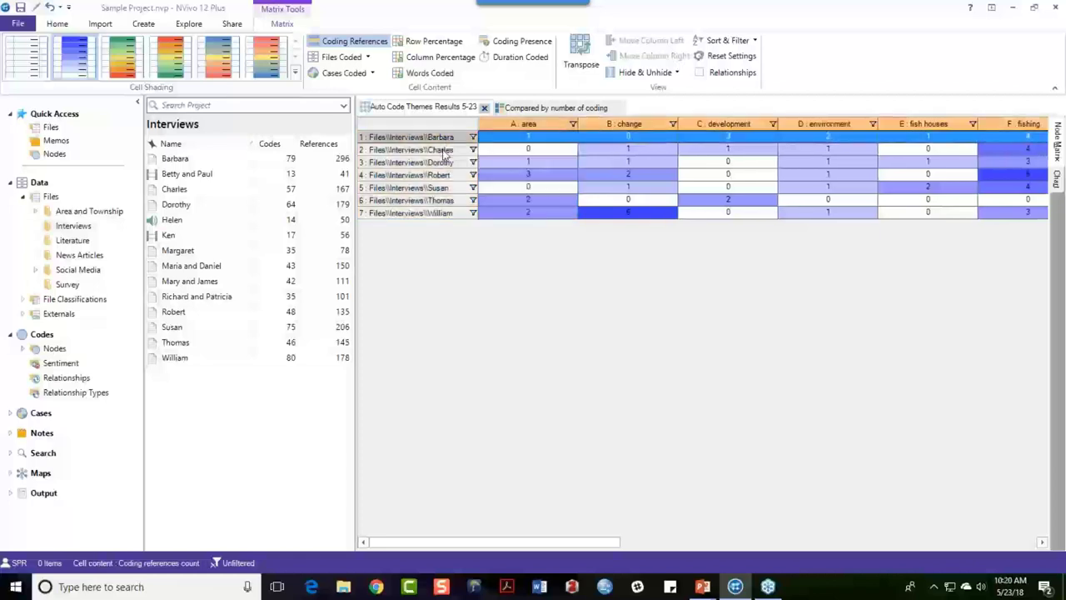
left_click(446, 152)
left_click(446, 163)
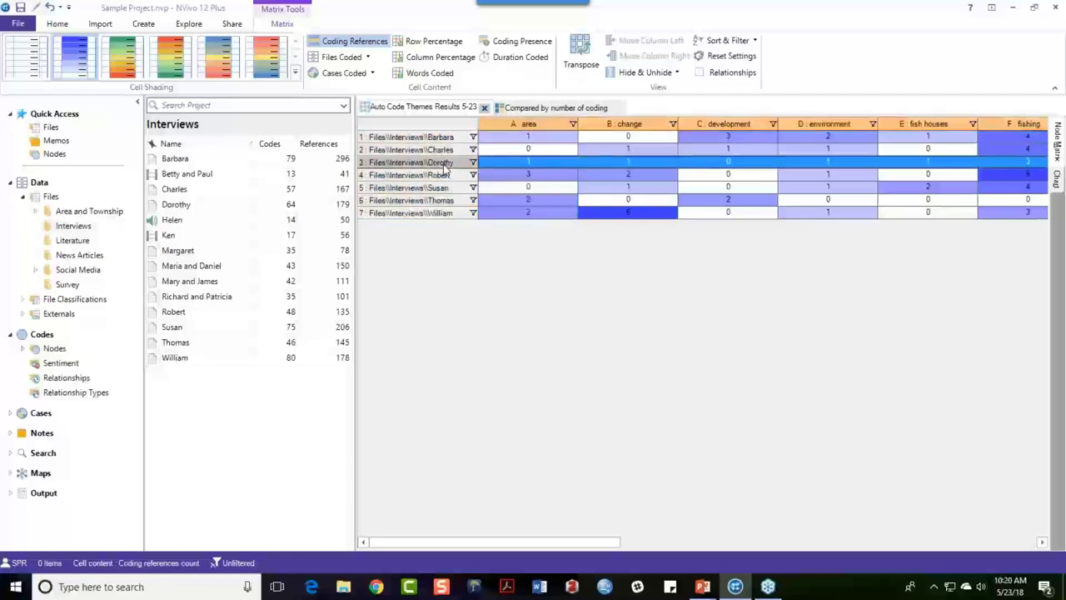
left_click(446, 176)
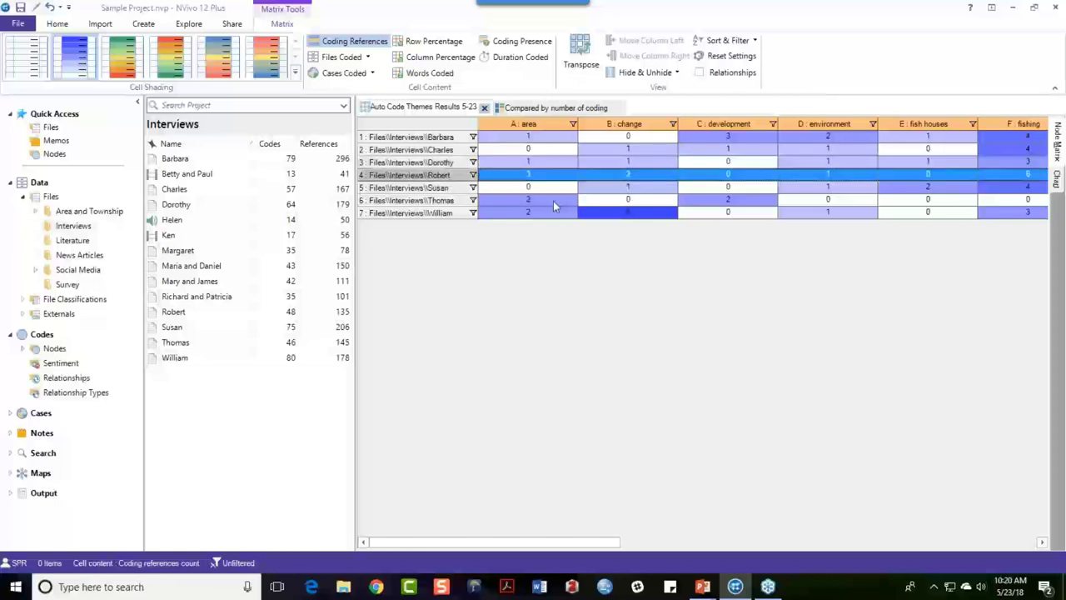
left_click(544, 177)
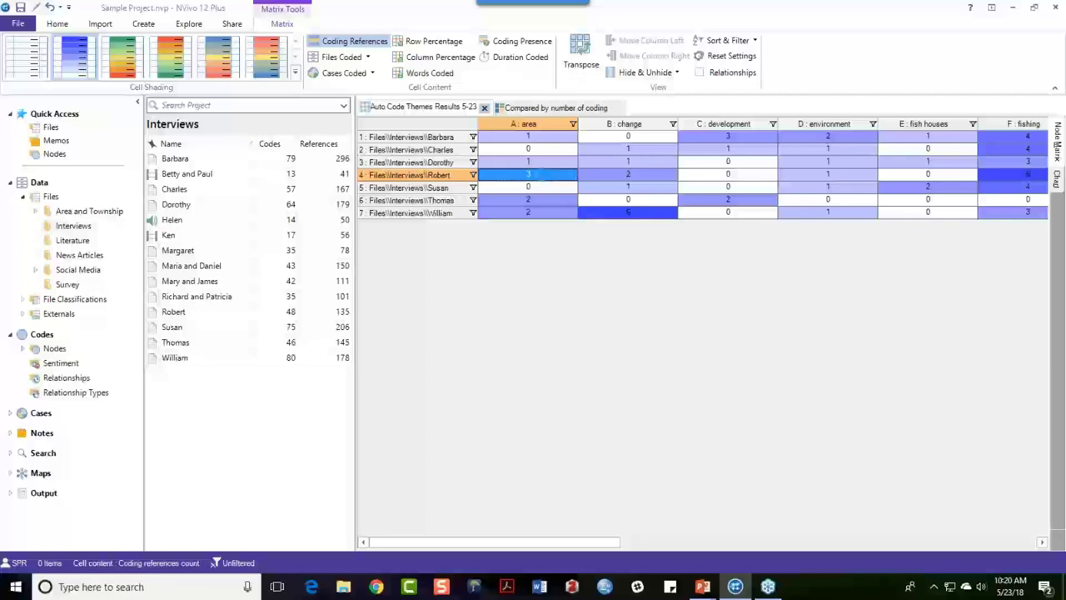
double_click(543, 176)
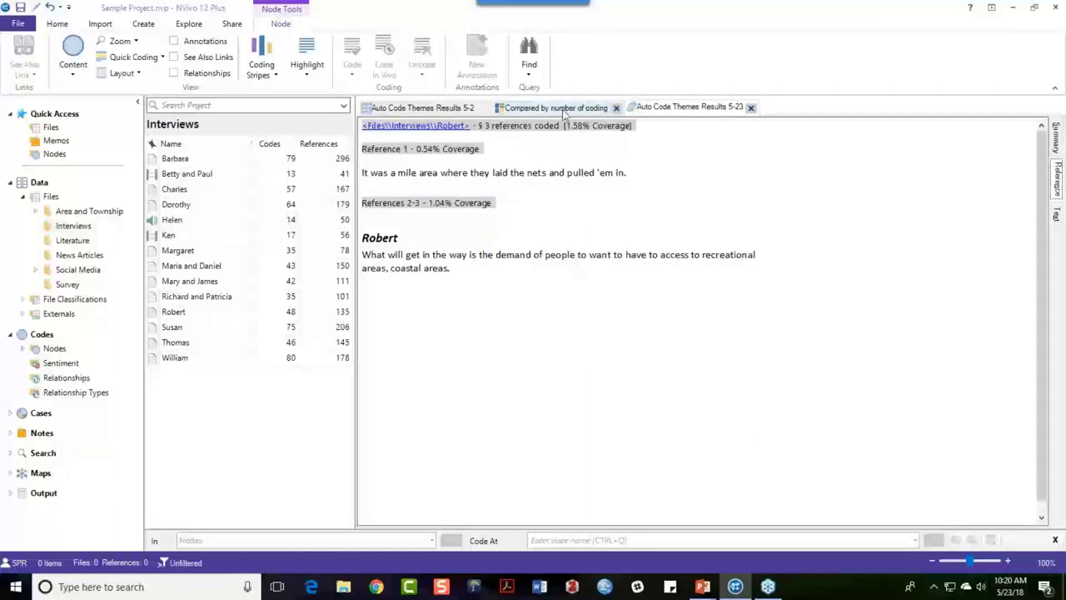
- Return to the matrix and close the auto code result tabs
left_click(440, 108)
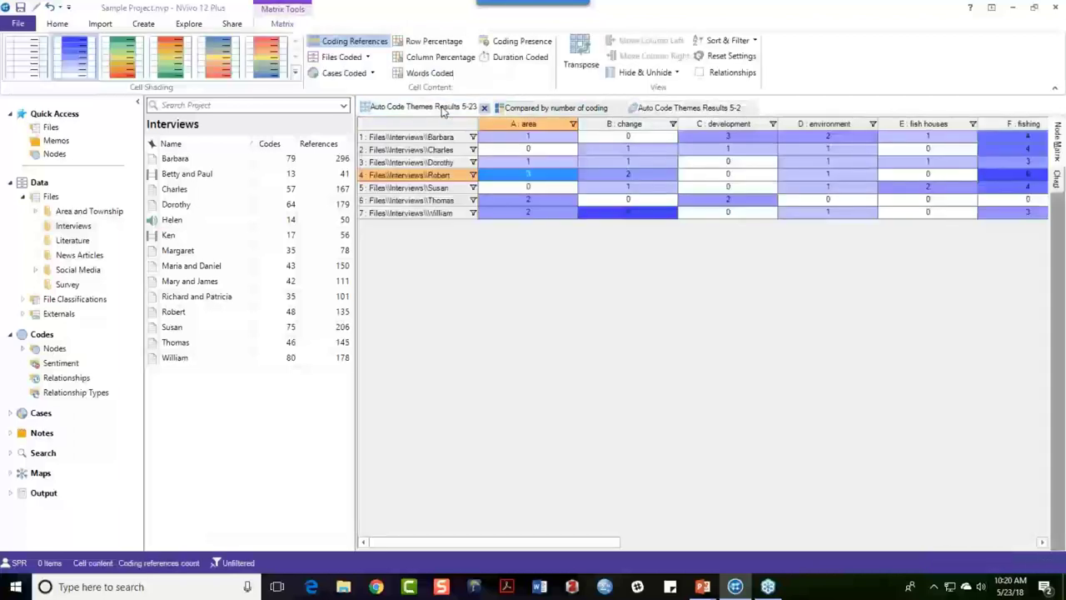
left_click(750, 109)
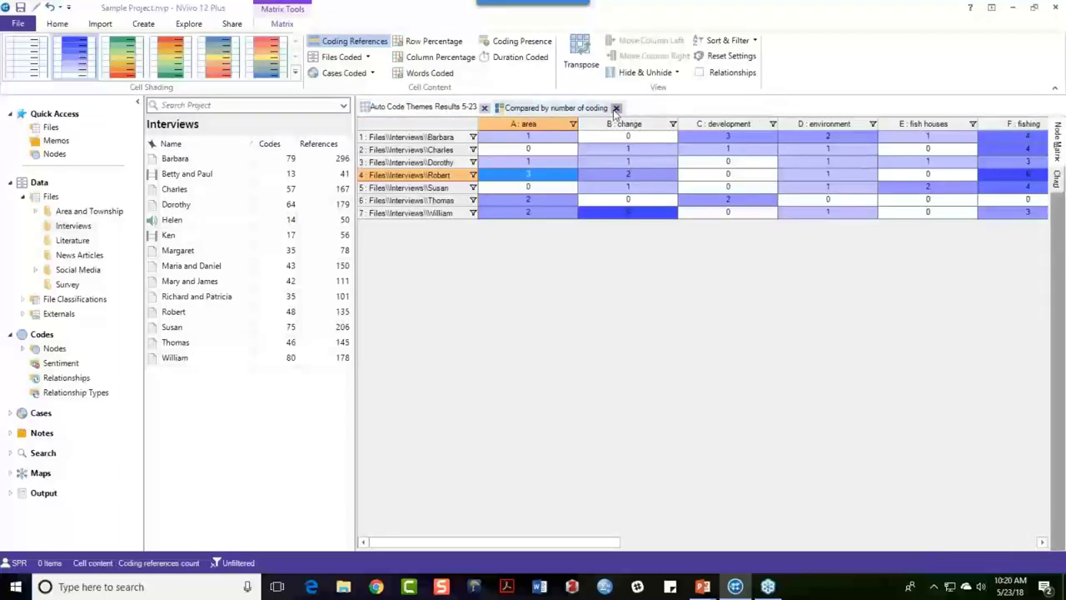
left_click(620, 108)
- Close the last result tab and open Nodes > Autocoded Themes > 'Autocoded themes from selected interviews'
left_click(484, 108)
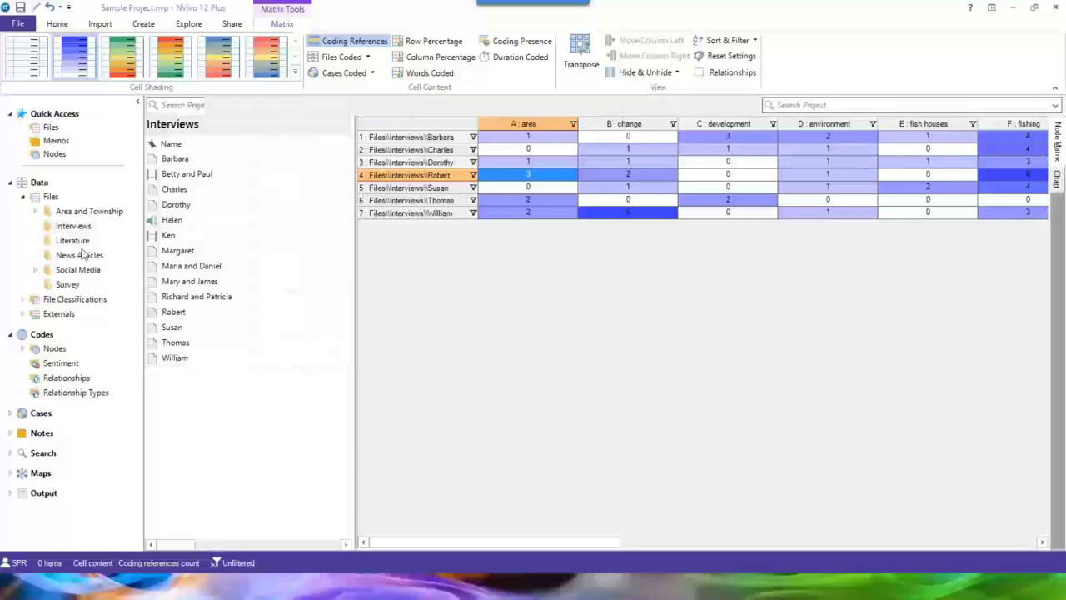
left_click(22, 348)
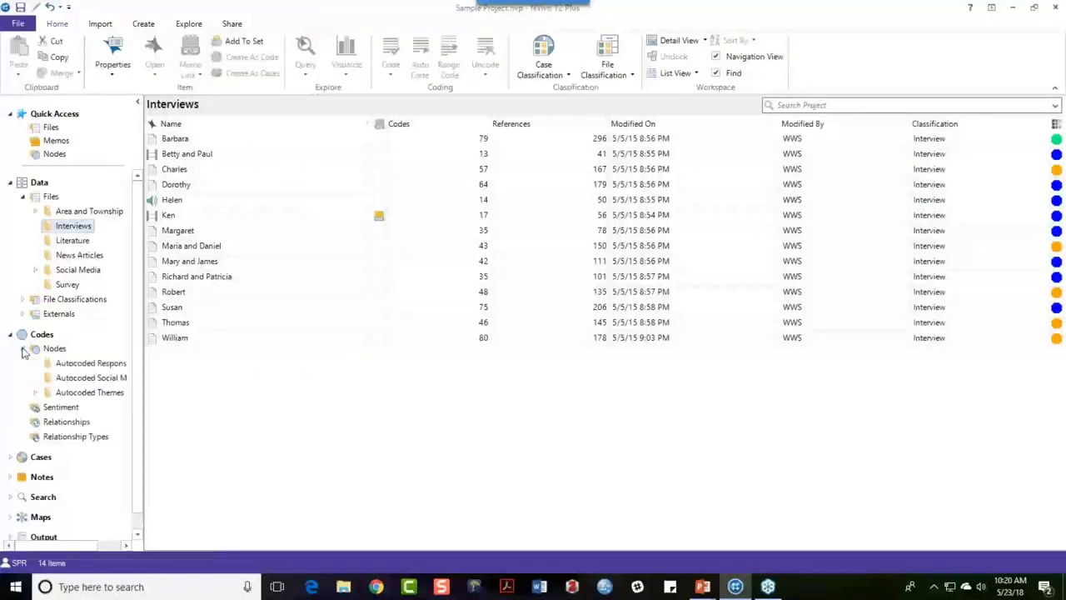
left_click_drag(143, 378, 235, 378)
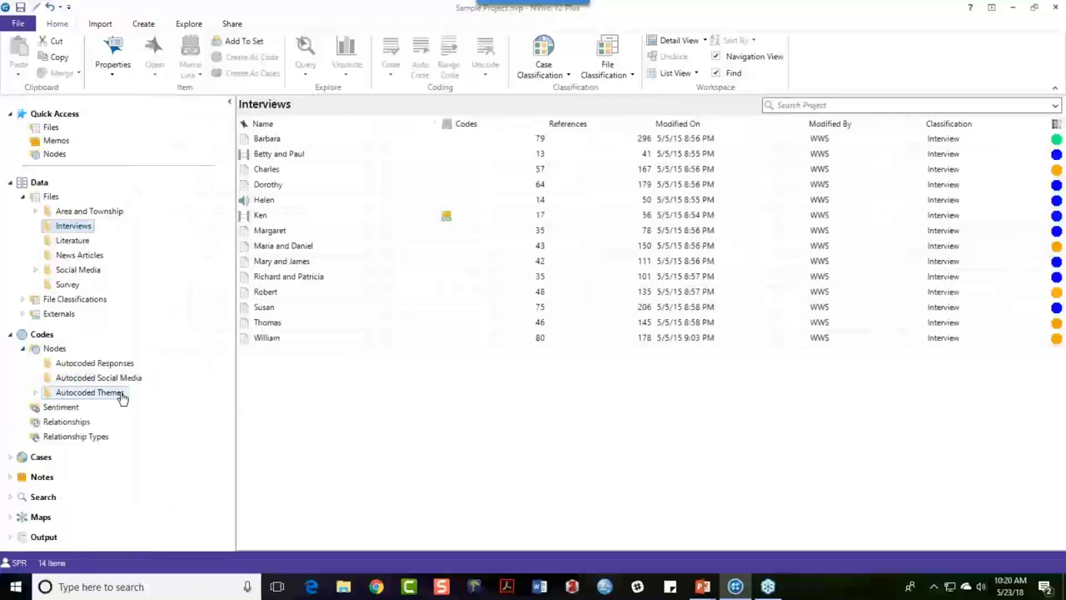
left_click(54, 348)
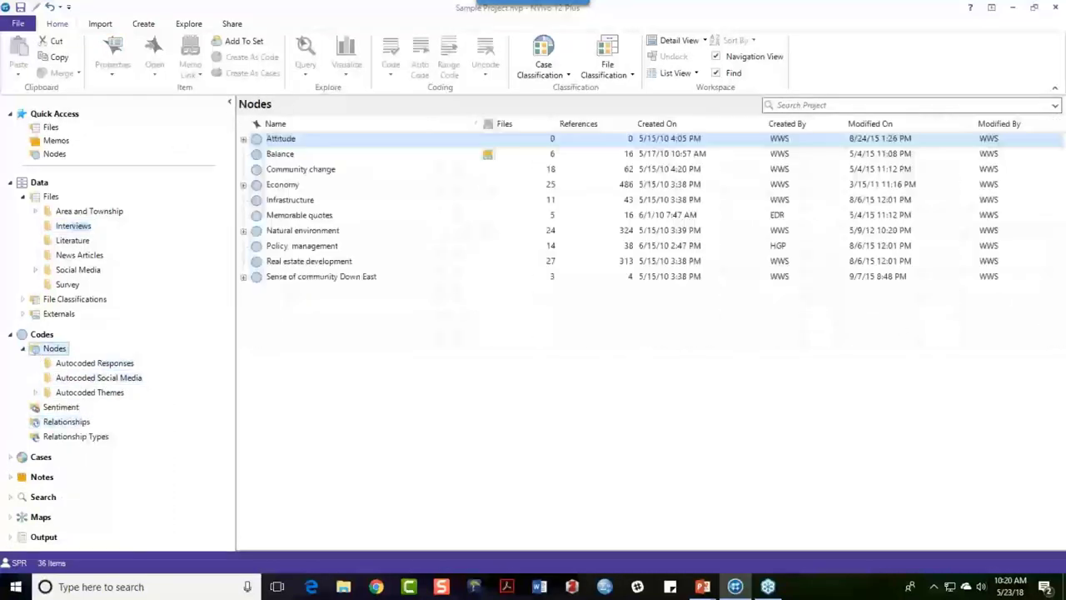
left_click(35, 392)
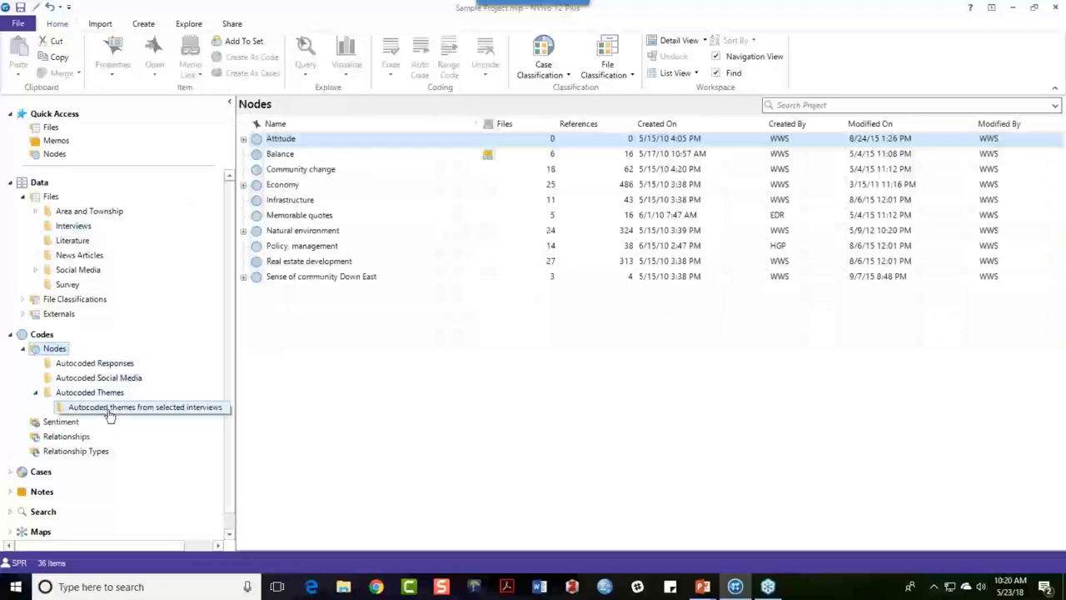
left_click(148, 415)
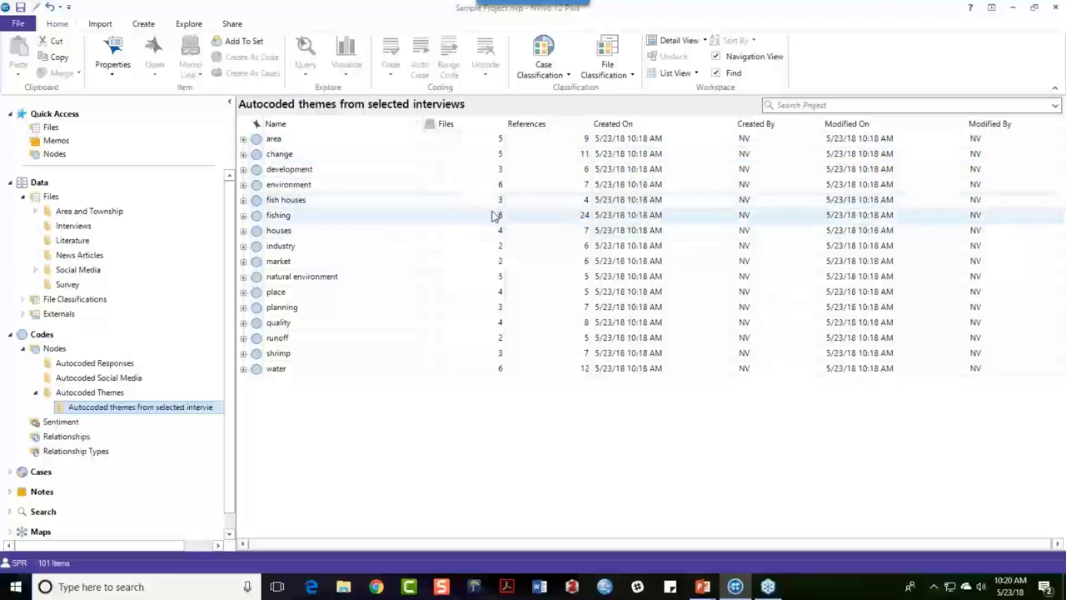
left_click(271, 217)
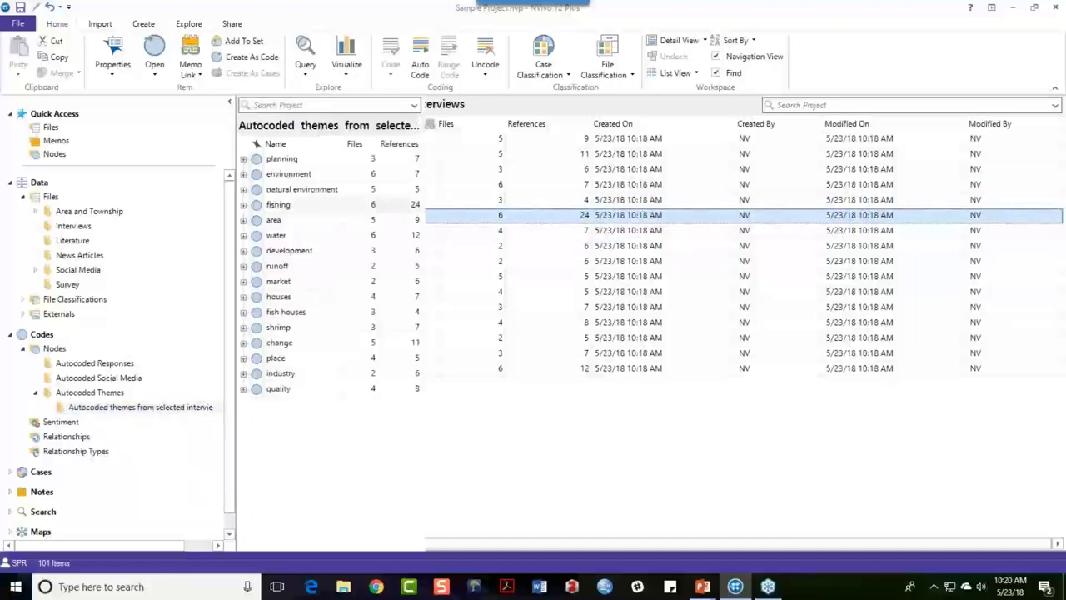
- Uncode the section heading and interviewer's fisheries question from the fishing node's references
left_click(283, 105)
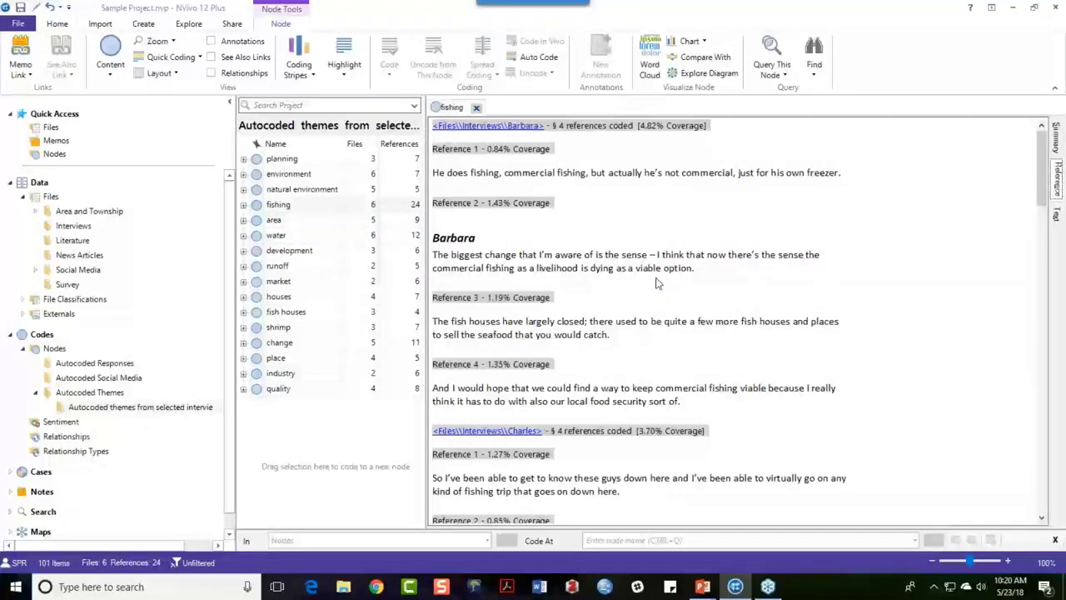
scroll(655, 283, "down", 4)
scroll(656, 281, "down", 3)
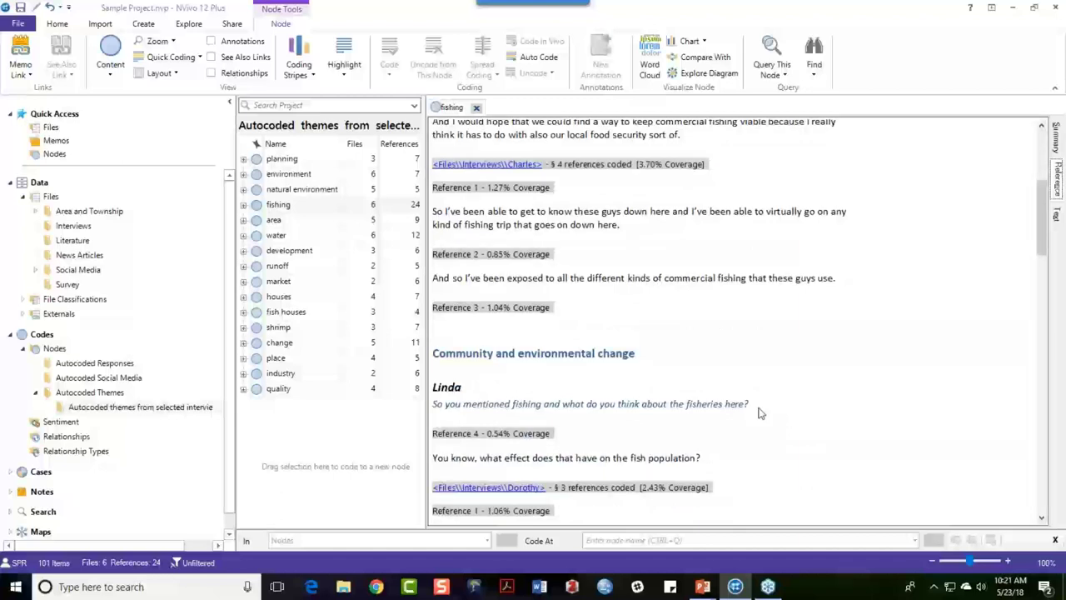
left_click_drag(758, 409, 432, 358)
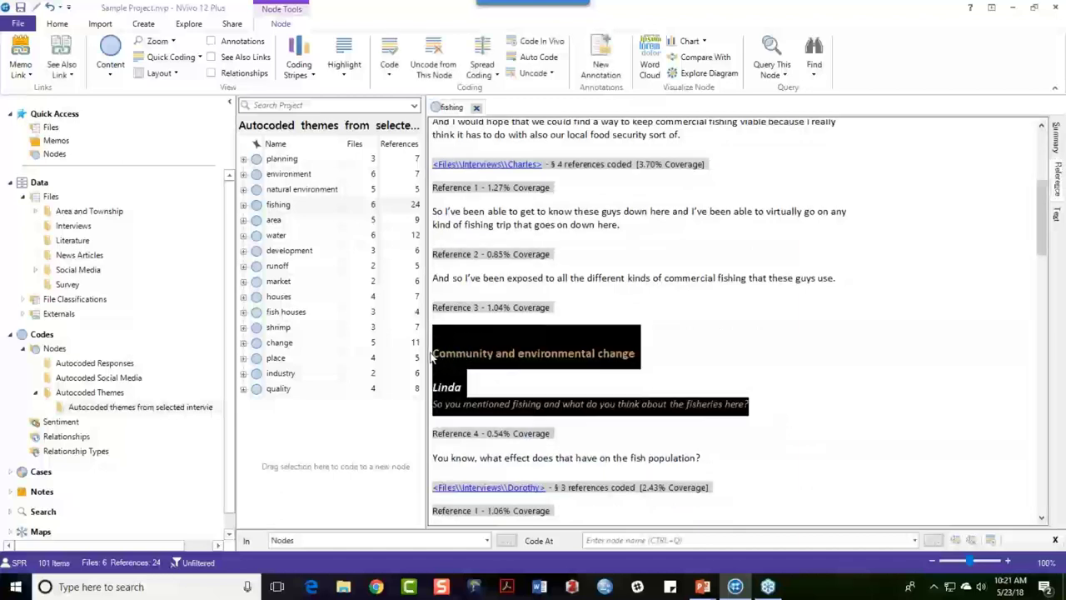
right_click(478, 357)
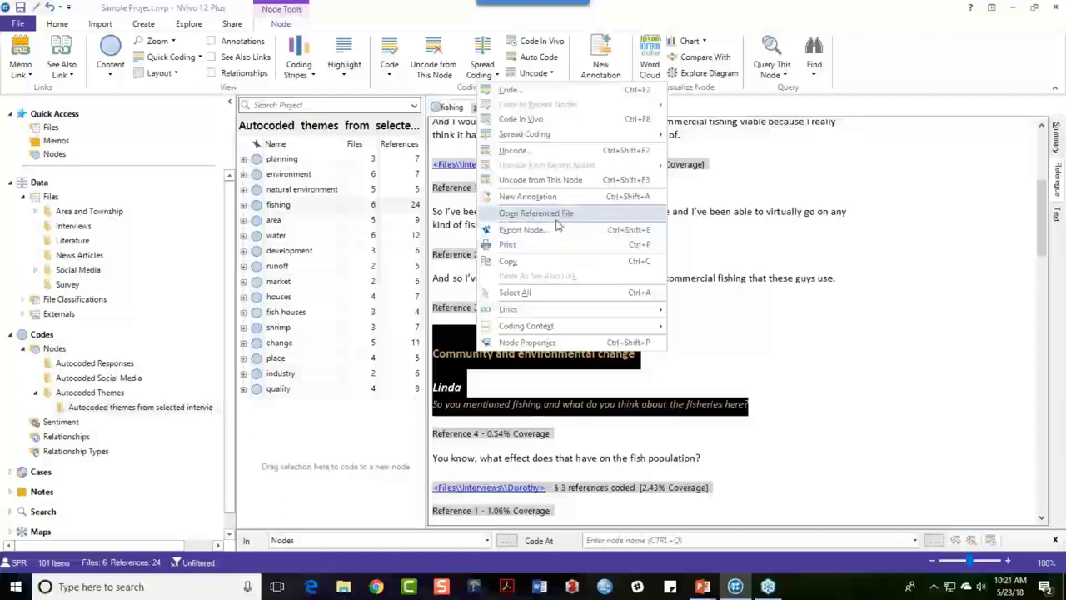
left_click(556, 180)
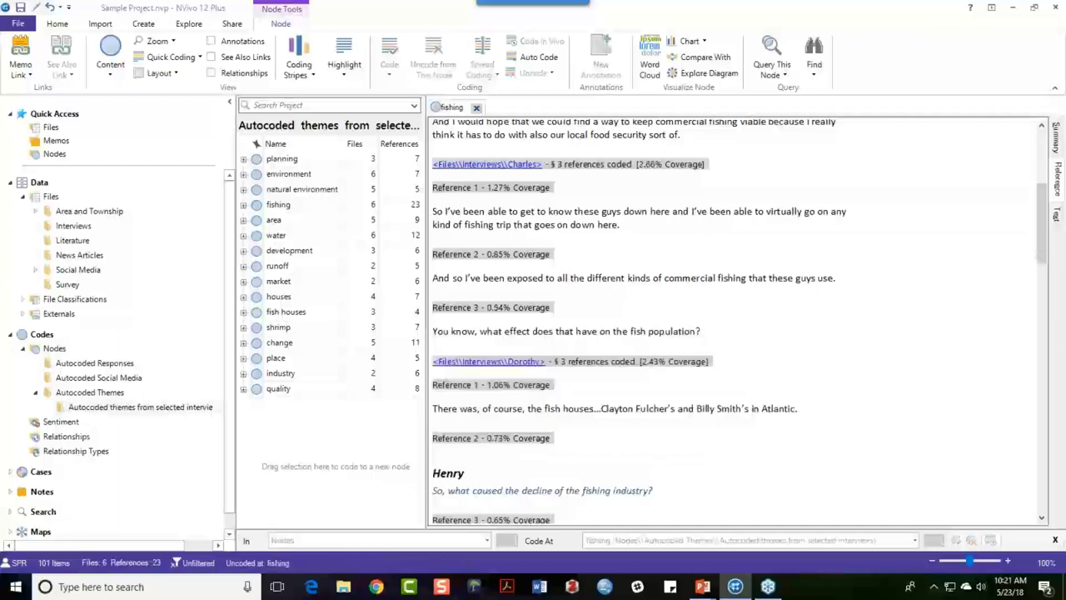
scroll(676, 337, "up", 5)
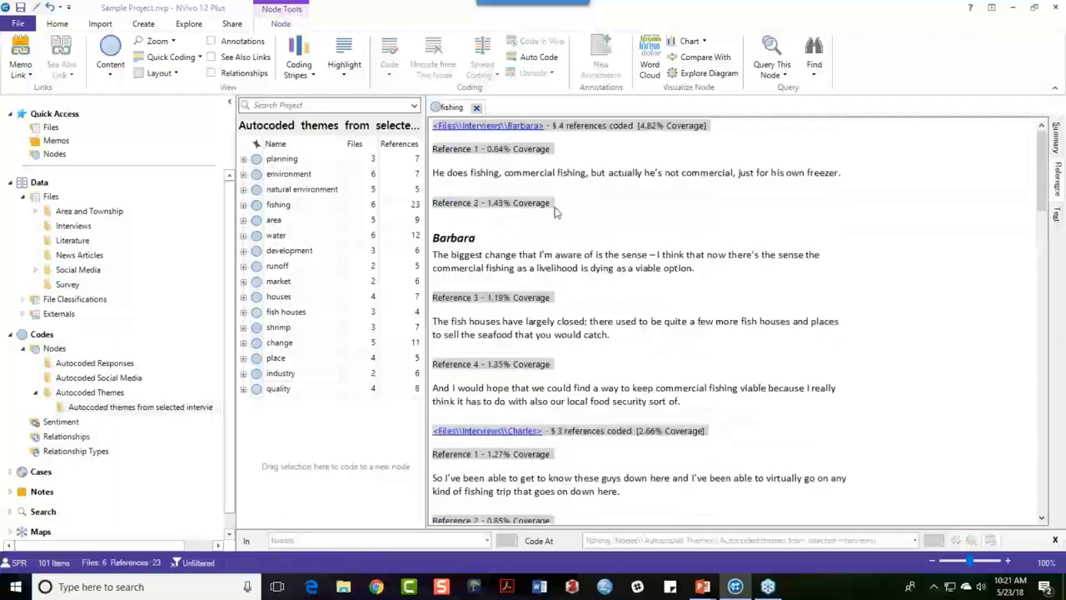
- Code Barbara's Q.4 passage about change over 30 or 35 years to the fishing node
left_click(476, 128)
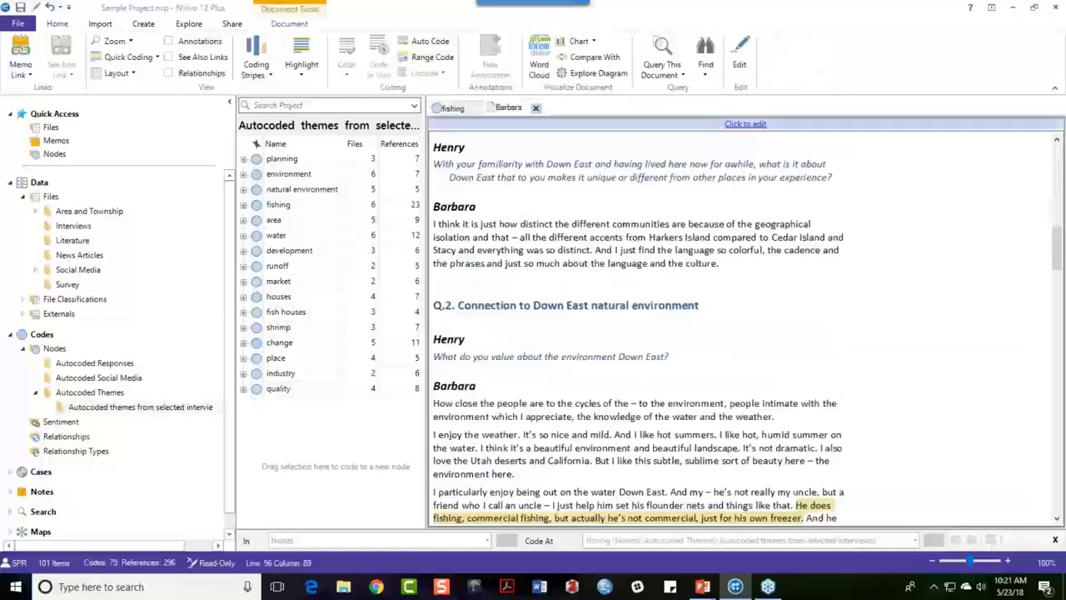
scroll(754, 383, "down", 3)
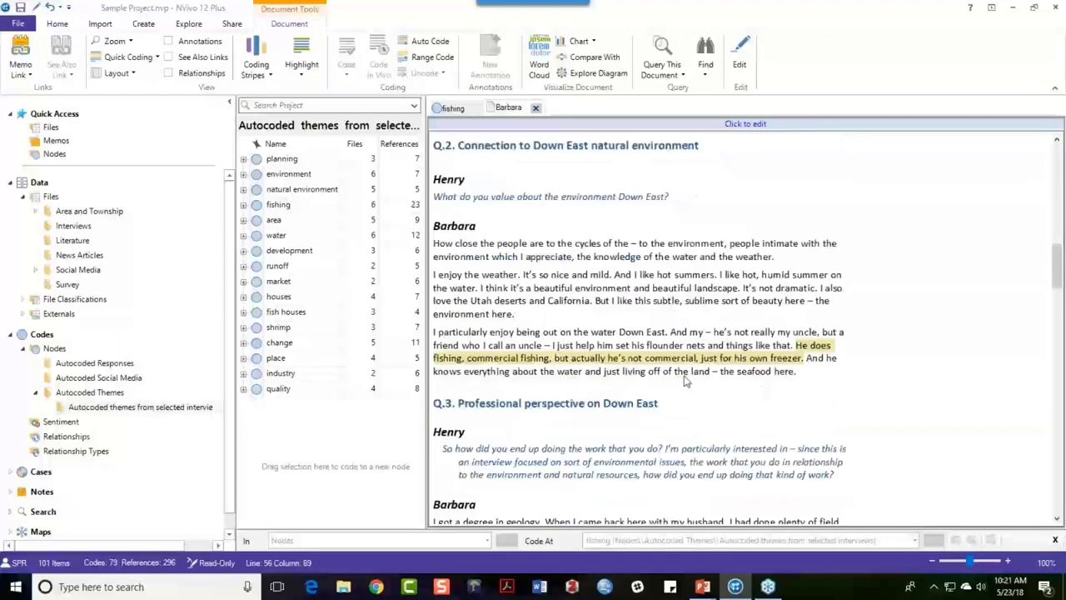
scroll(667, 395, "down", 1)
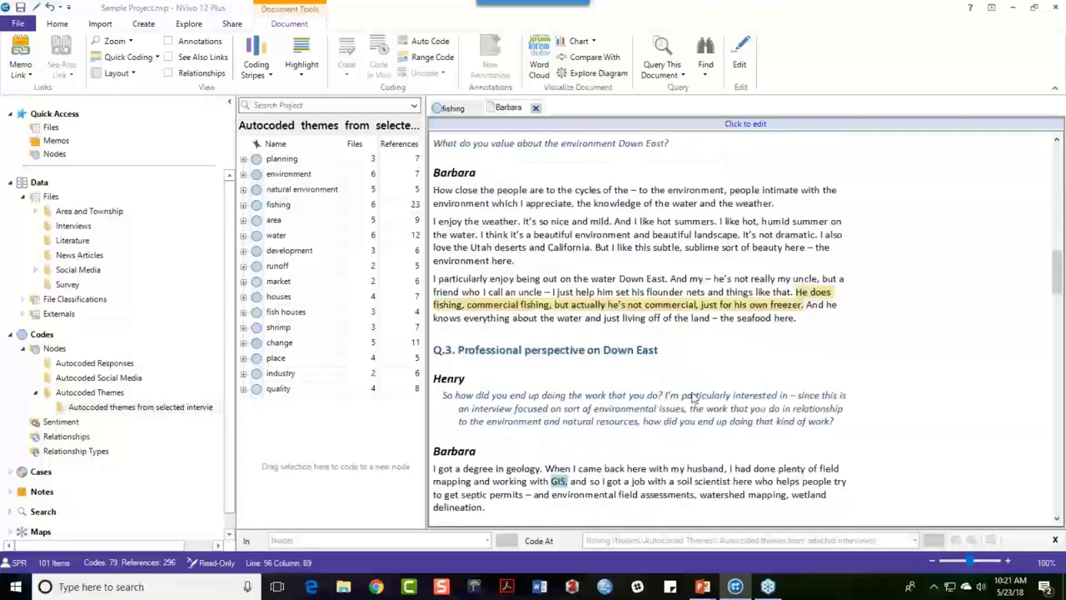
scroll(698, 397, "down", 2)
scroll(699, 398, "down", 10)
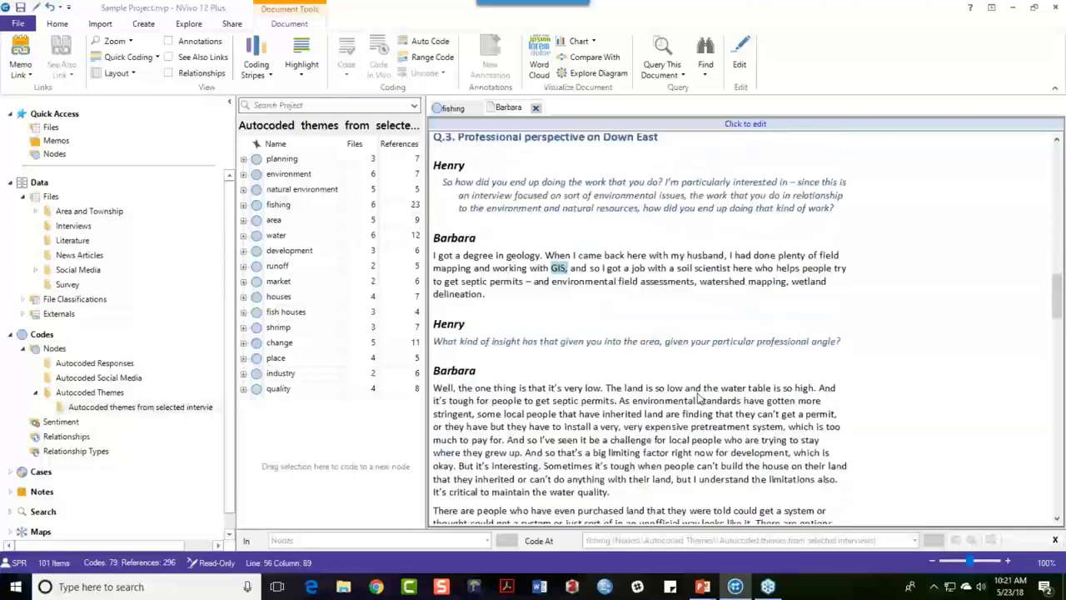
scroll(698, 397, "down", 3)
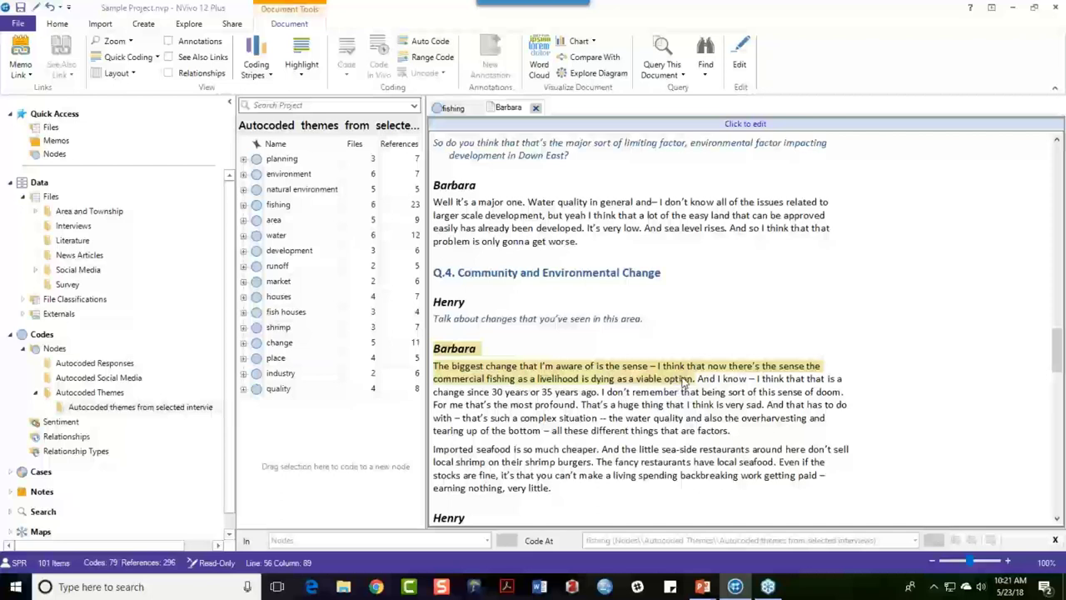
left_click_drag(683, 379, 601, 398)
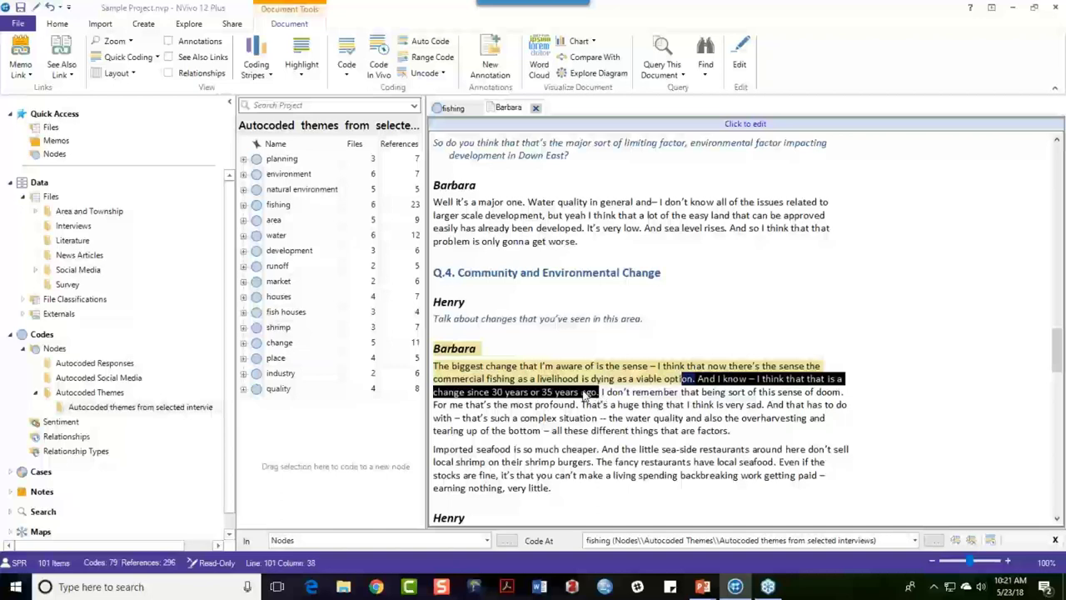
right_click(584, 395)
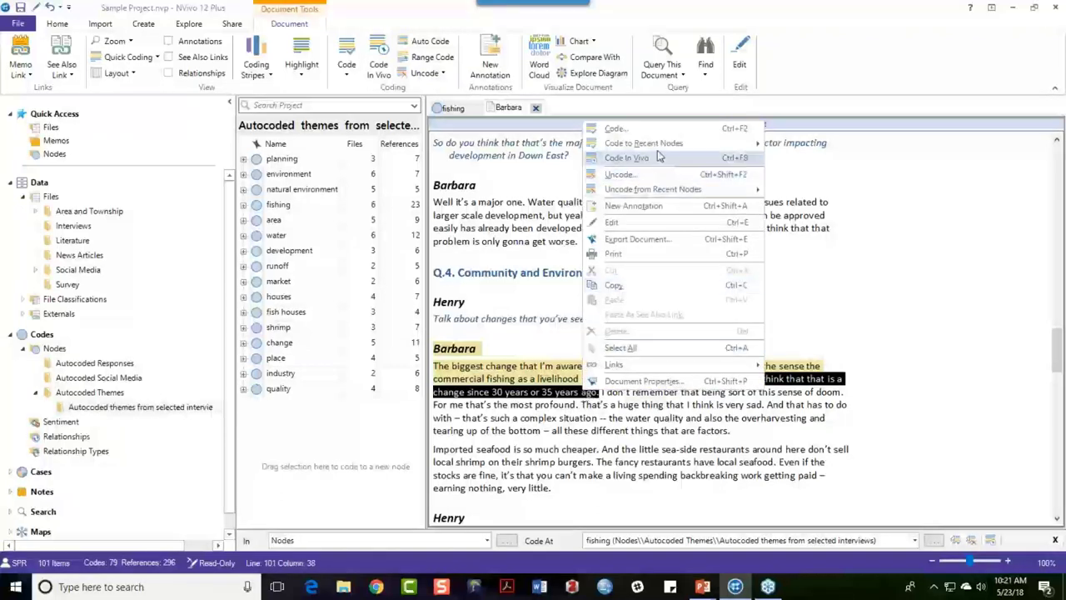
mouse_move(672, 143)
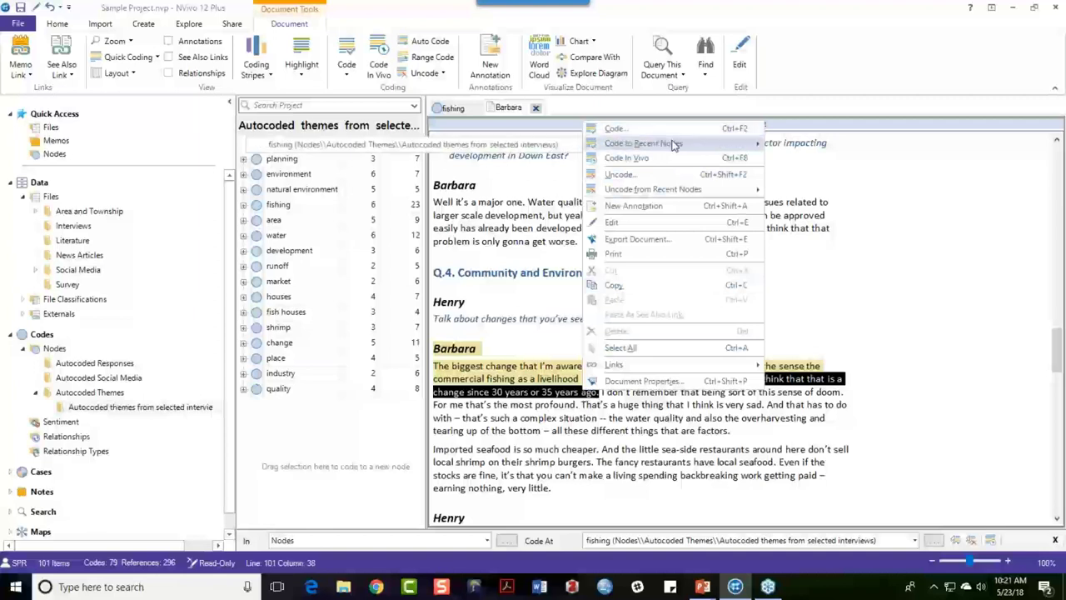
left_click(437, 147)
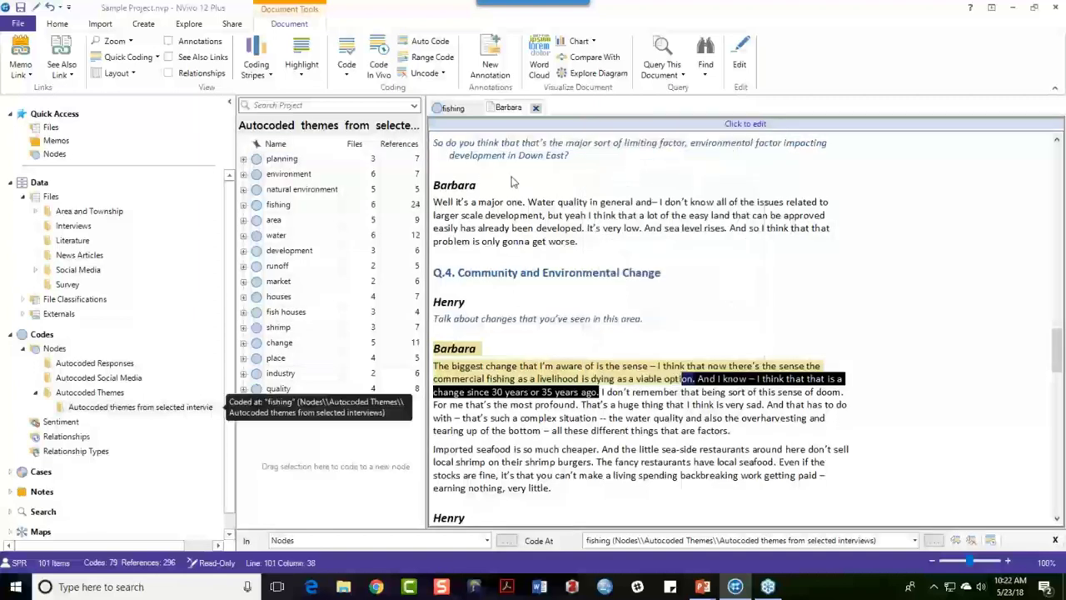
left_click(650, 309)
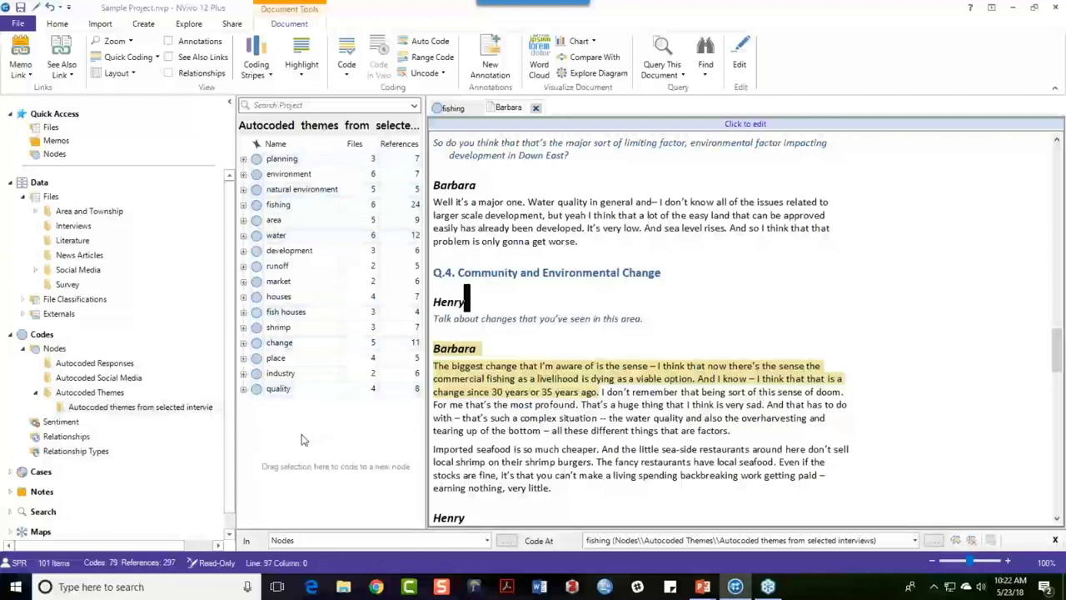
- Close the Barbara and fishing tabs, then merge the fish houses node into fishing
left_click(537, 109)
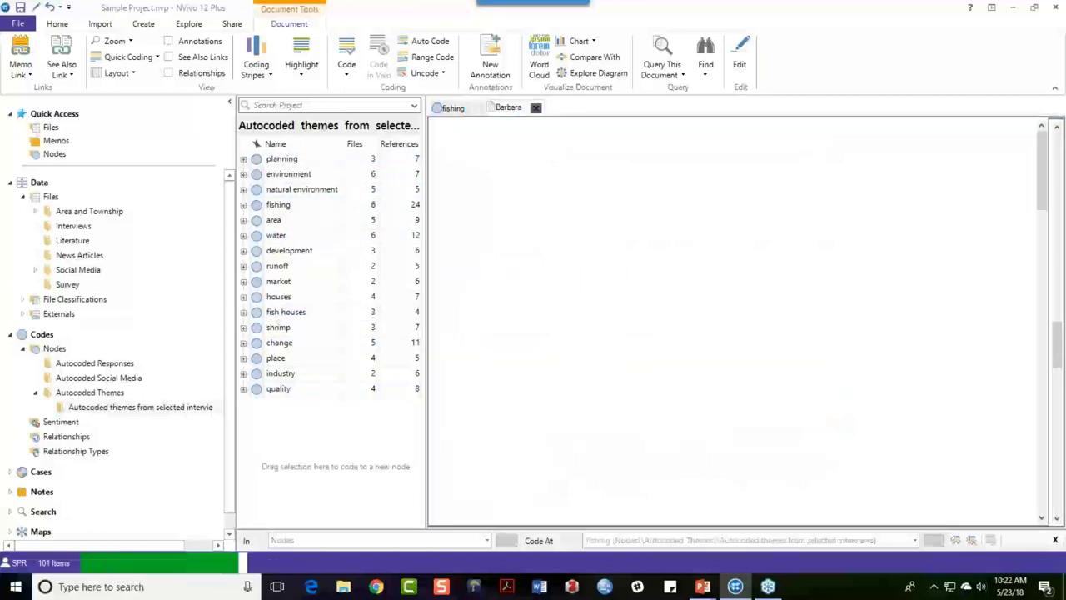
left_click(476, 108)
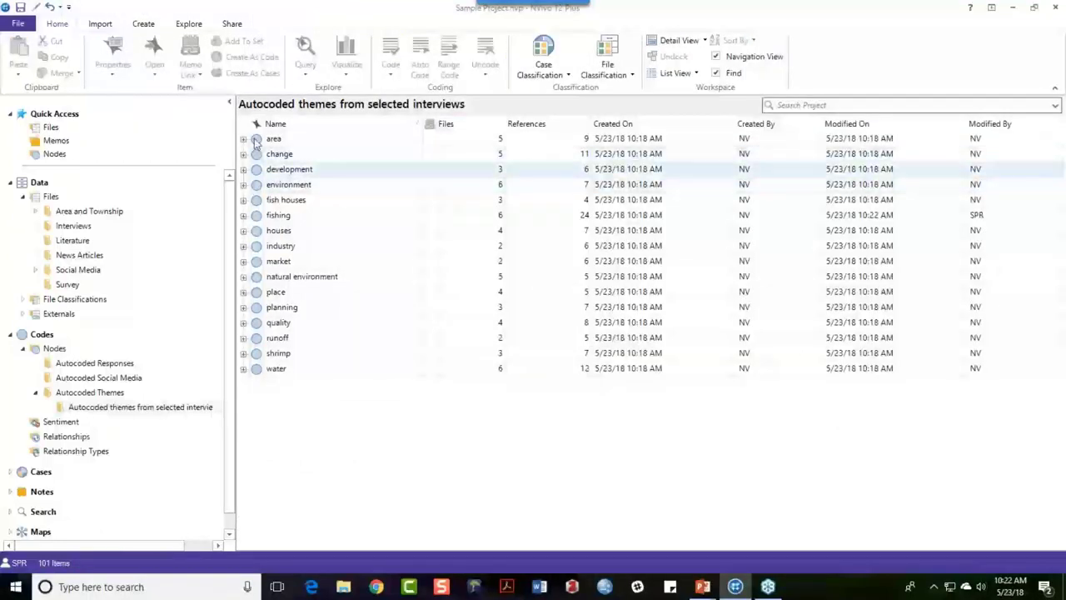
left_click(260, 206)
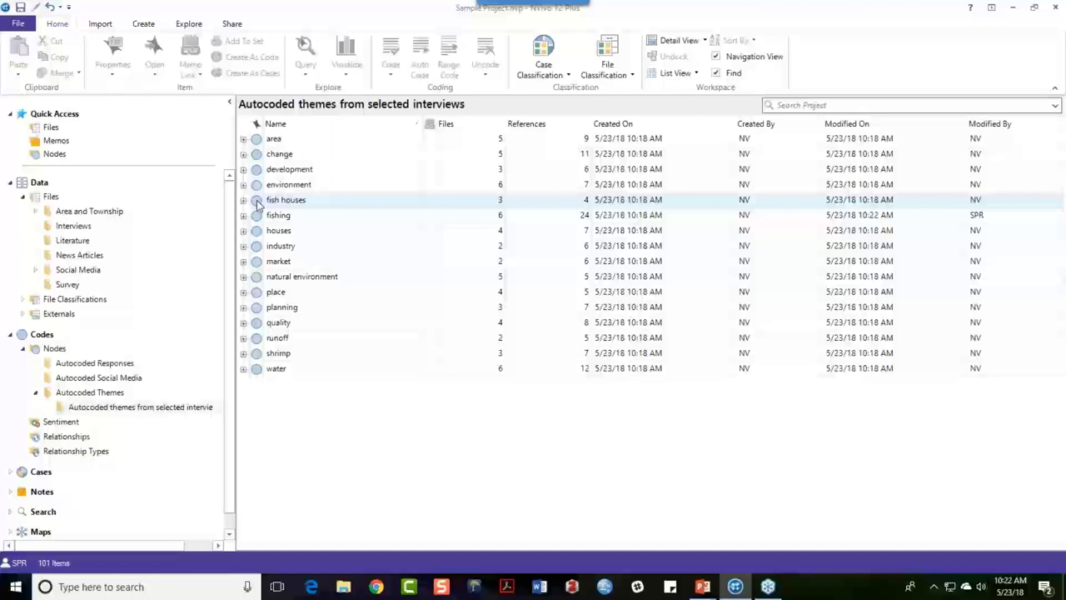
right_click(258, 205)
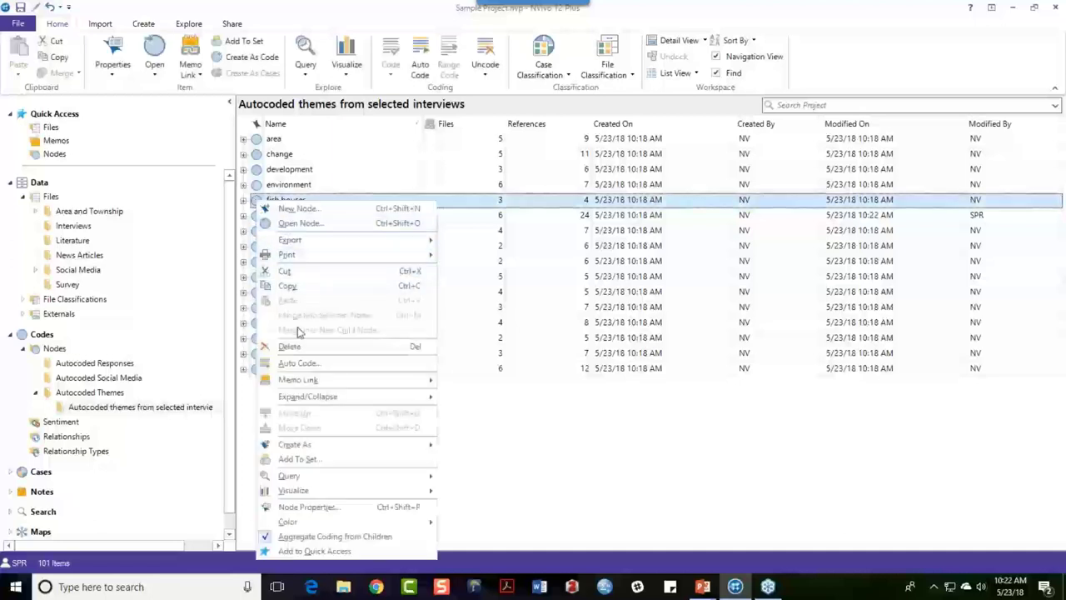
mouse_move(325, 384)
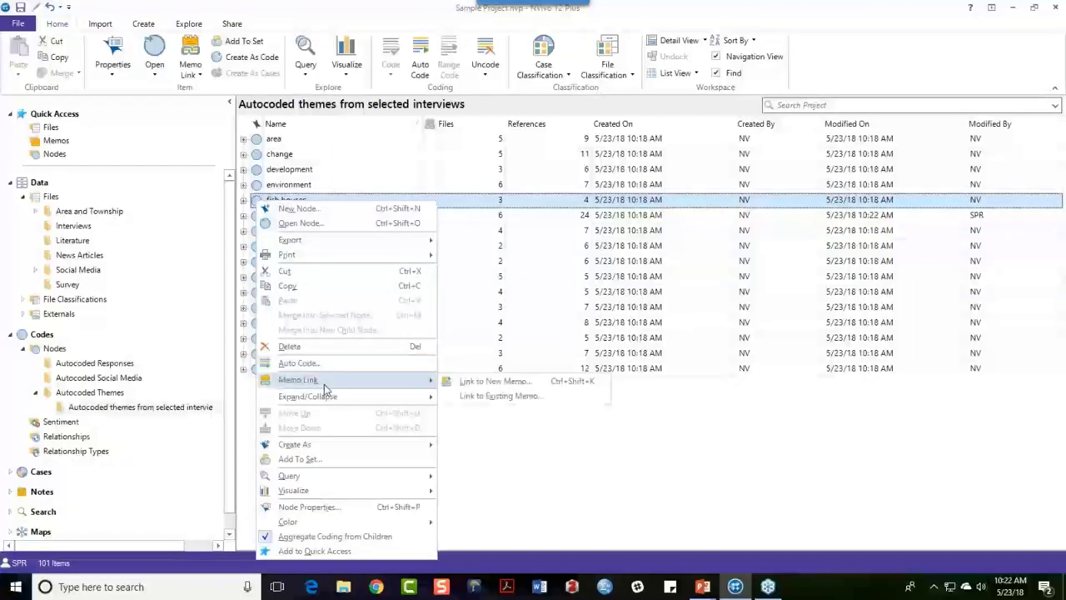
left_click(317, 270)
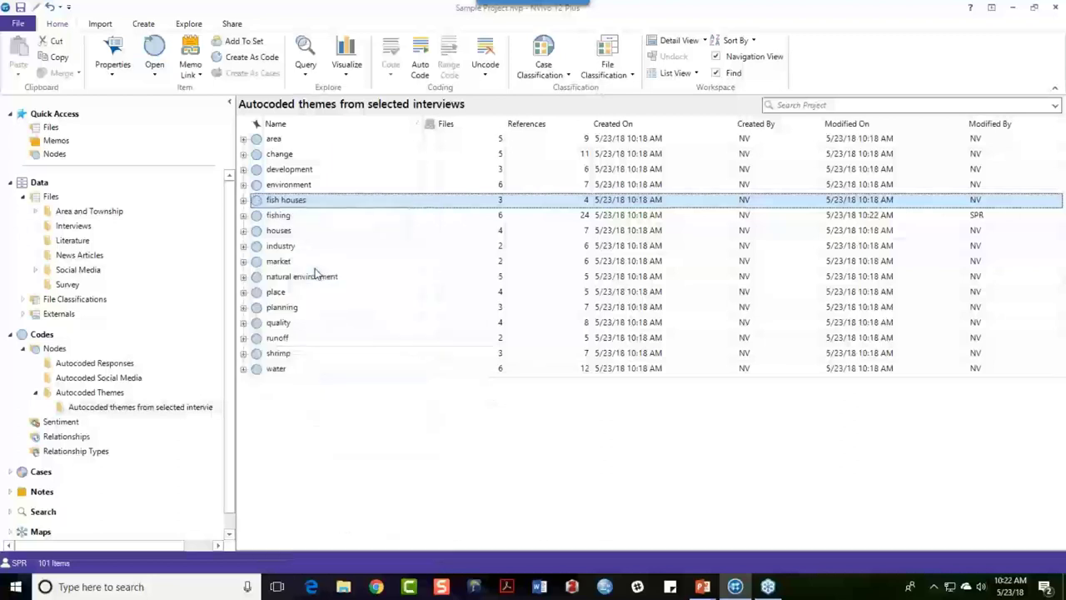
right_click(258, 217)
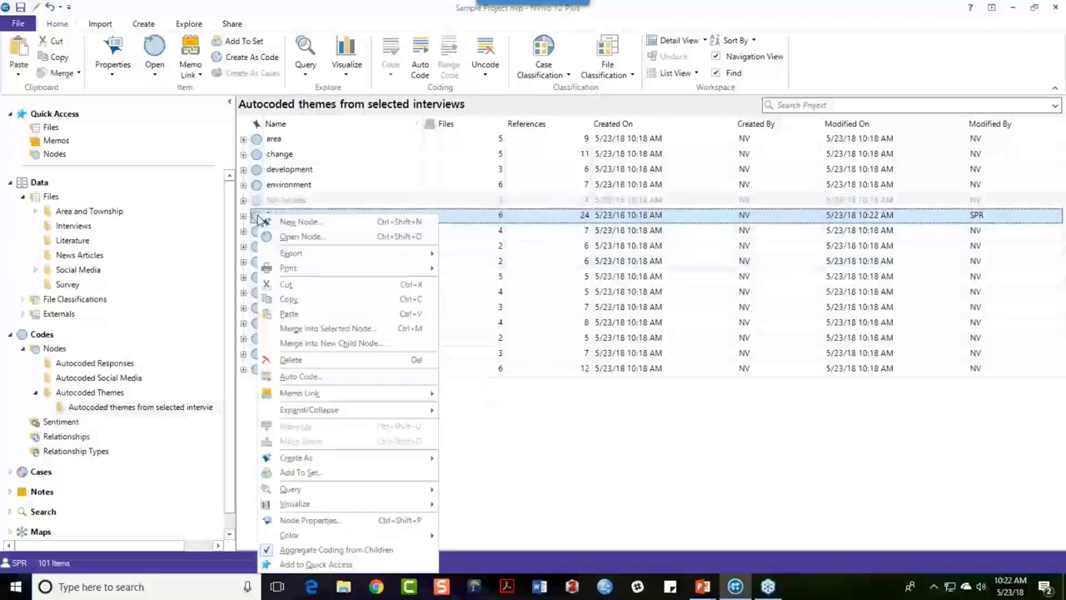
left_click(315, 330)
left_click(614, 324)
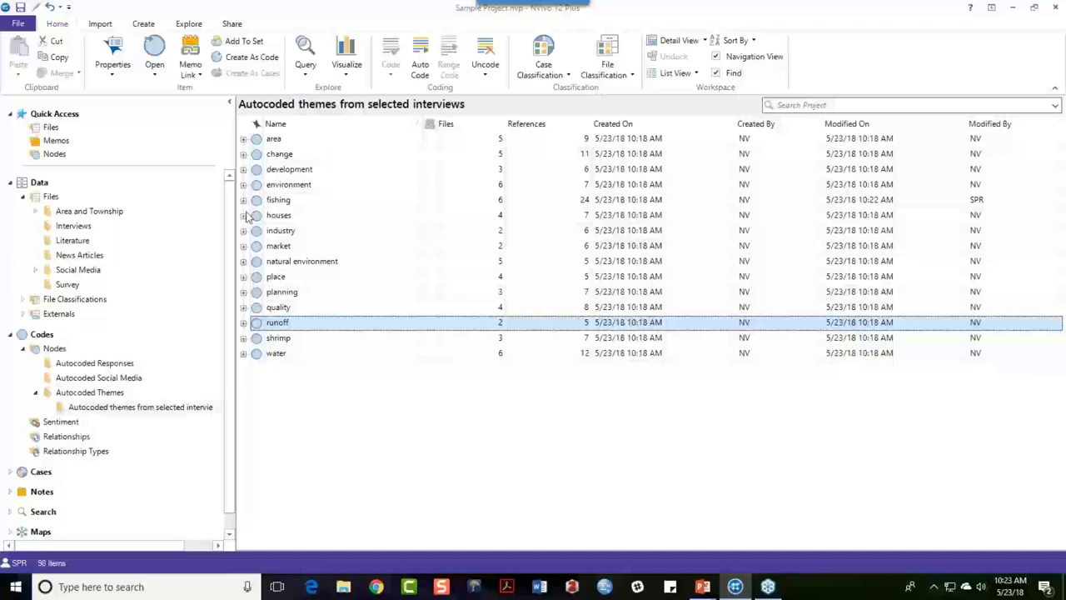
- Auto code the 15 theme nodes from area to water for sentiment, coding by sentence
left_click(258, 140)
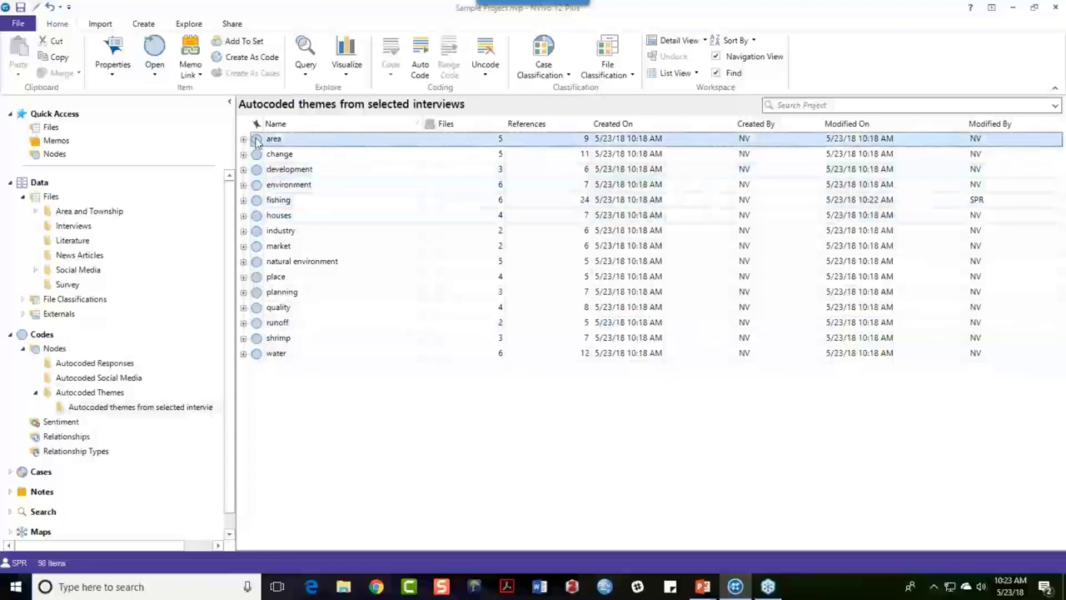
left_click(260, 356, "shift")
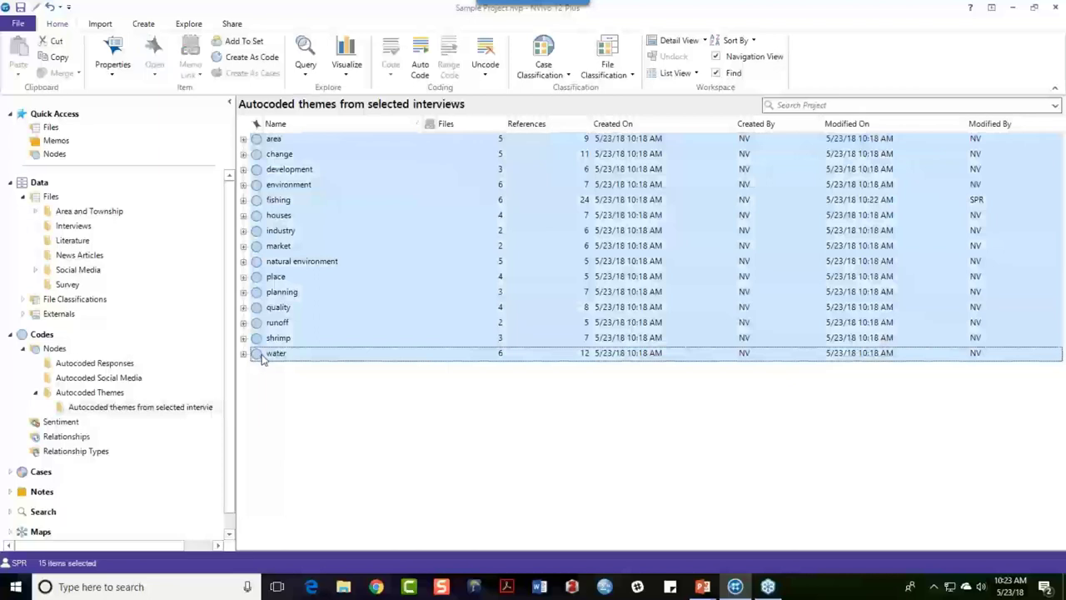
left_click(421, 57)
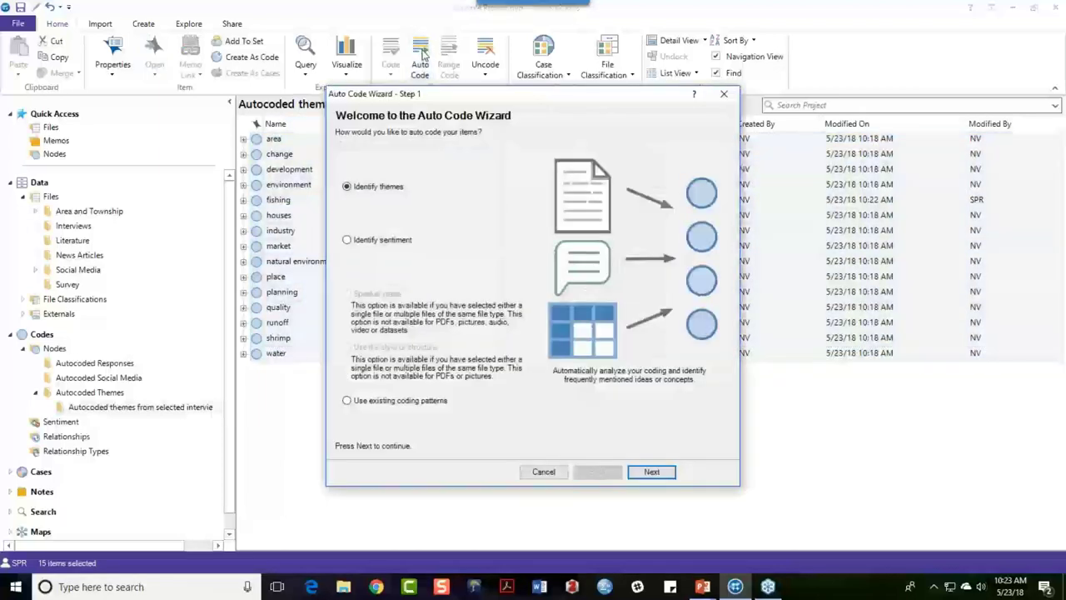
left_click(348, 240)
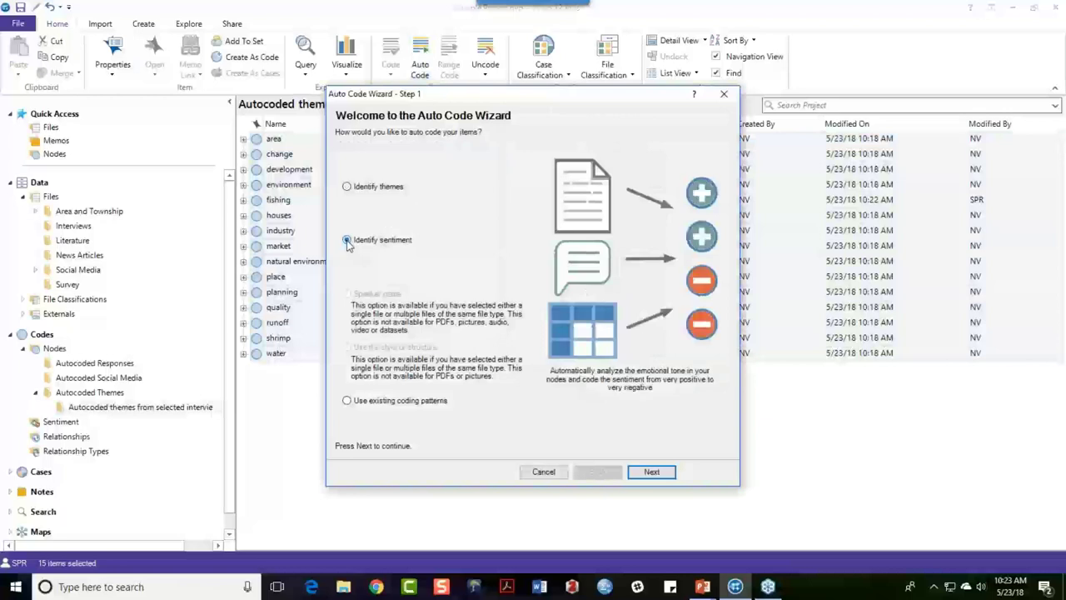
left_click(652, 473)
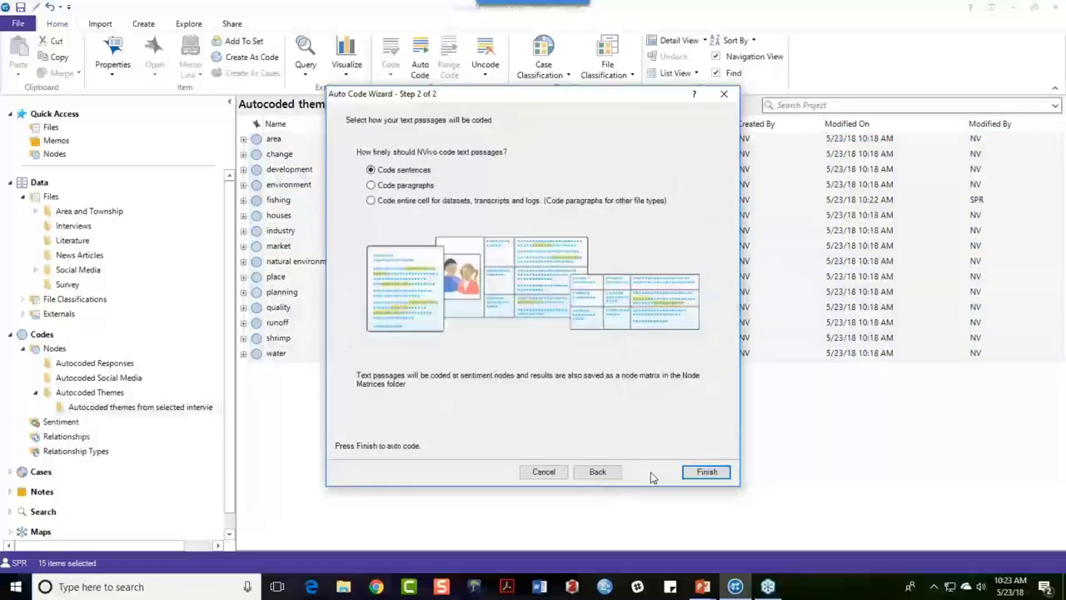
left_click(707, 473)
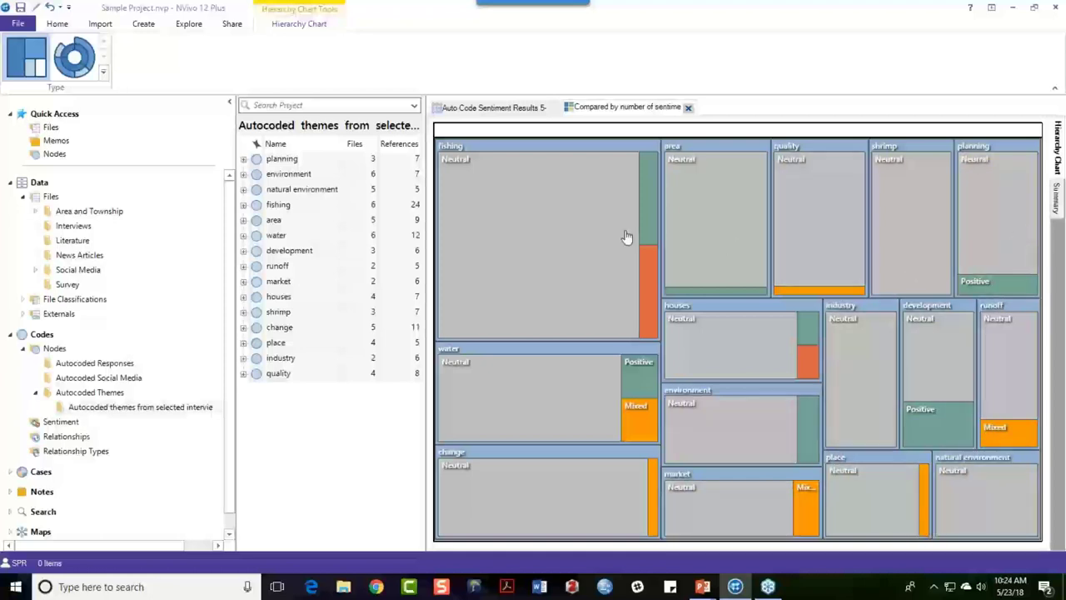
- Read the sentiment values on the hierarchy chart blocks, then switch to the sentiment results matrix
mouse_move(524, 224)
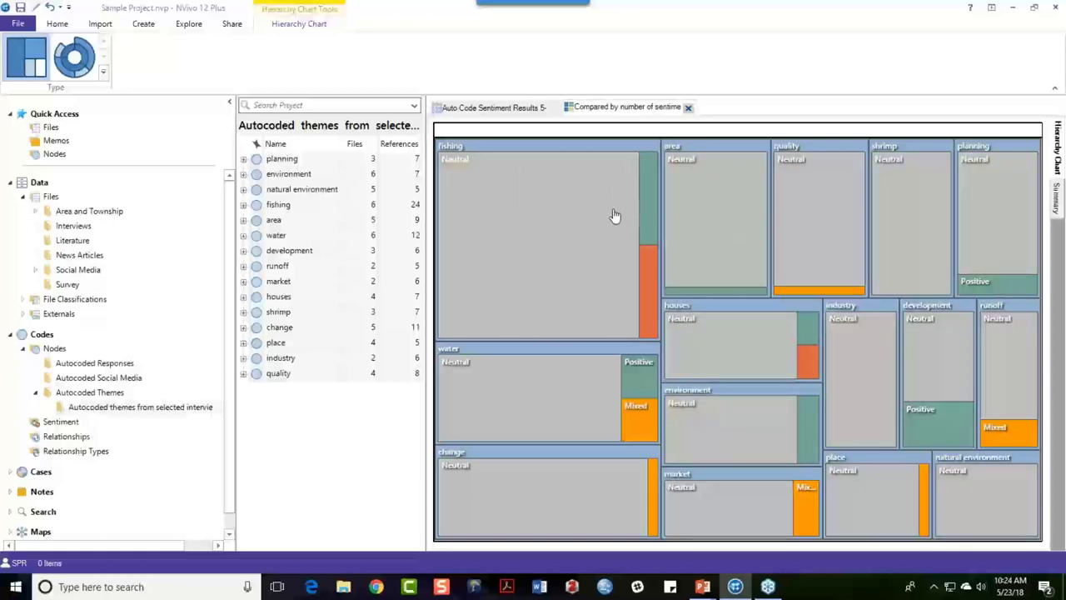
mouse_move(614, 215)
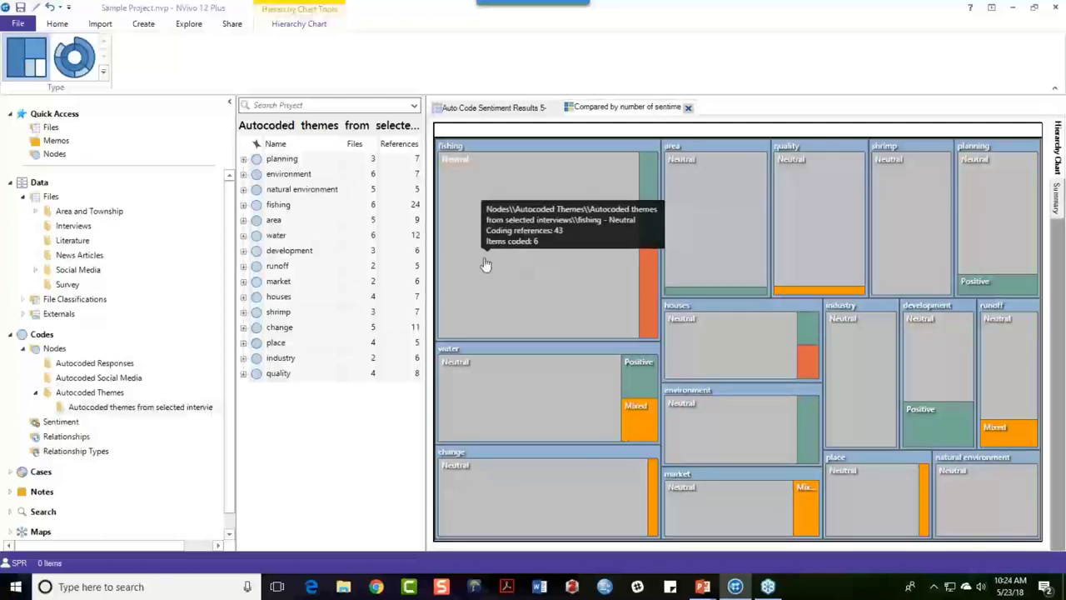
left_click(516, 109)
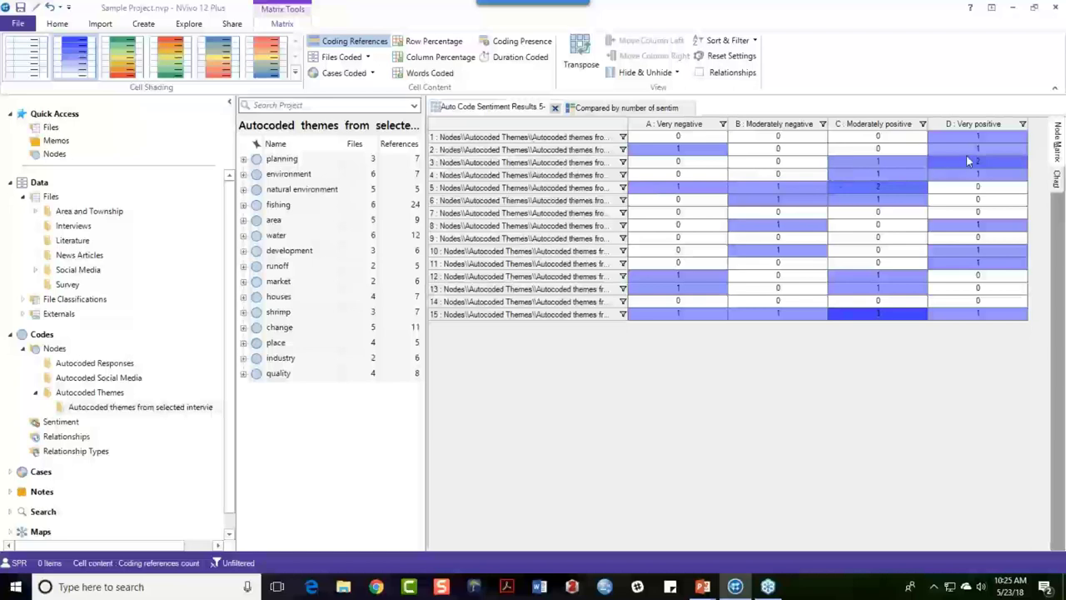
- Inspect row 3's Very positive references, then close them, the hierarchy chart and the results matrix
left_click(964, 164)
double_click(964, 164)
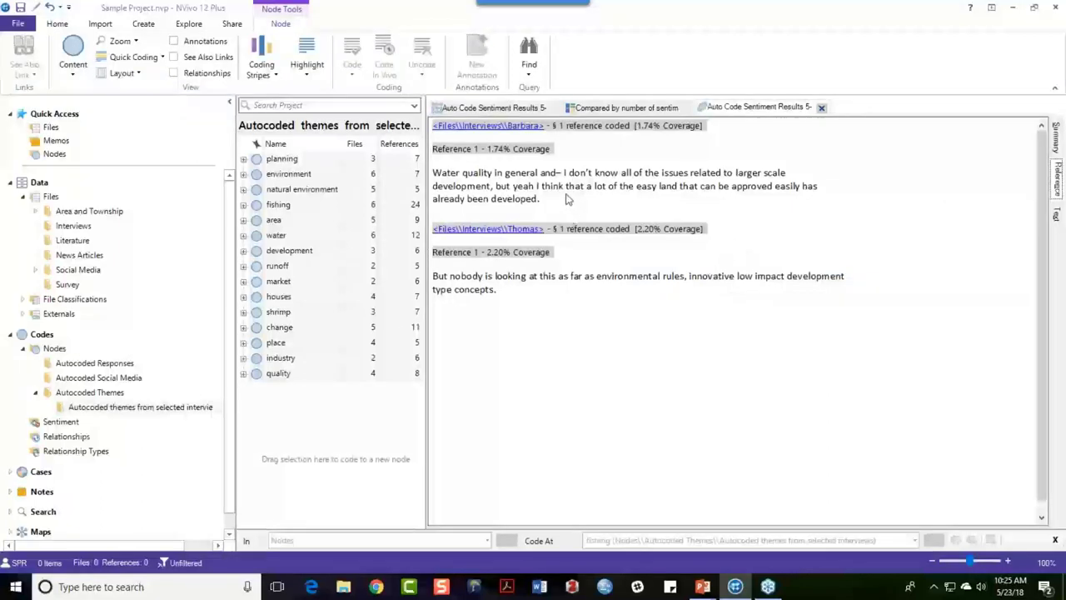
left_click(822, 108)
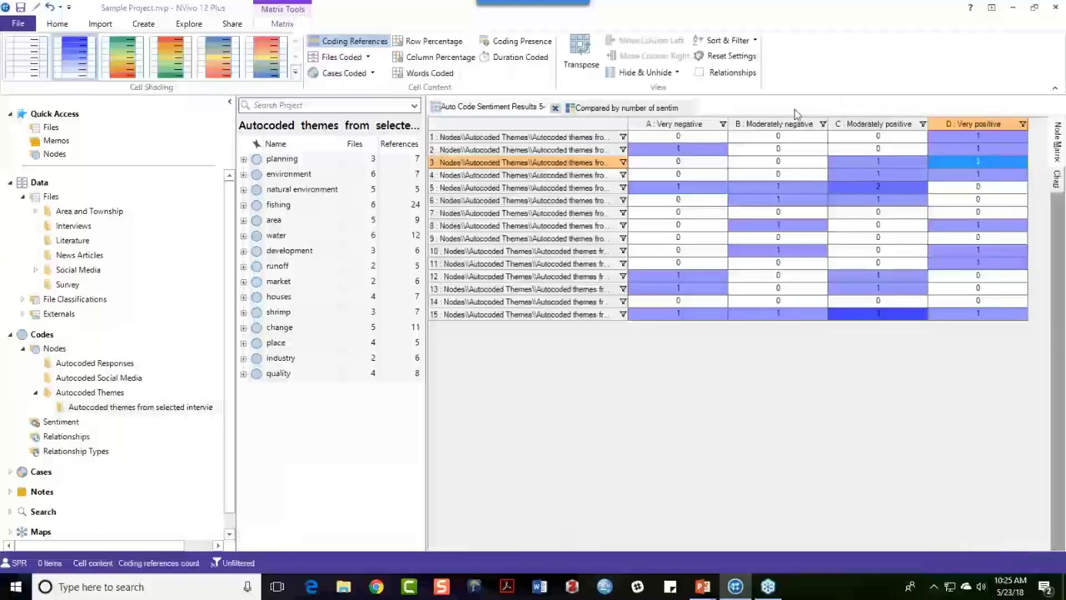
left_click(688, 107)
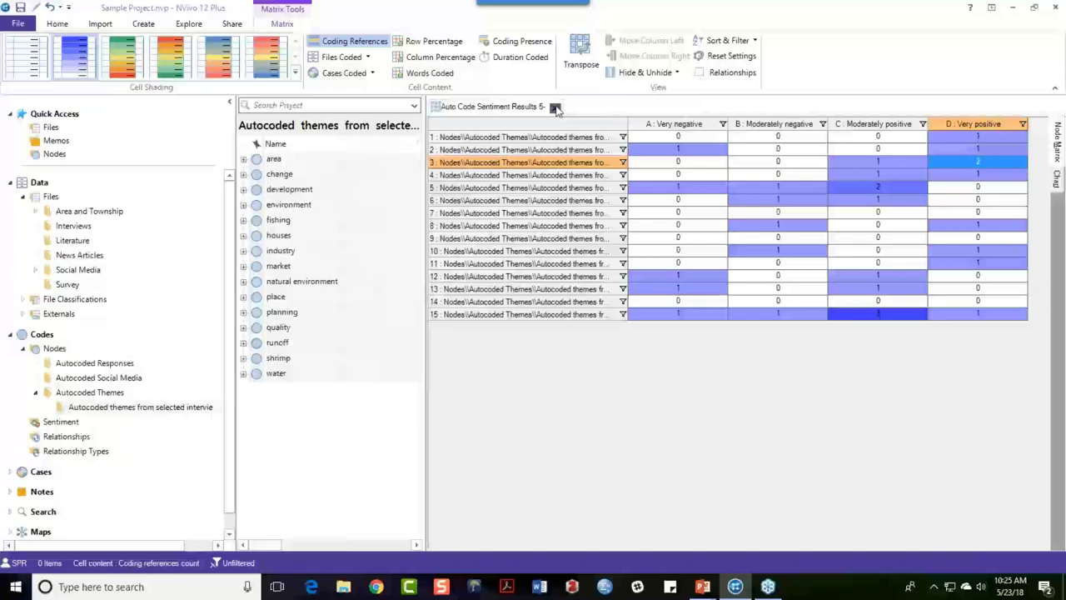
left_click(556, 109)
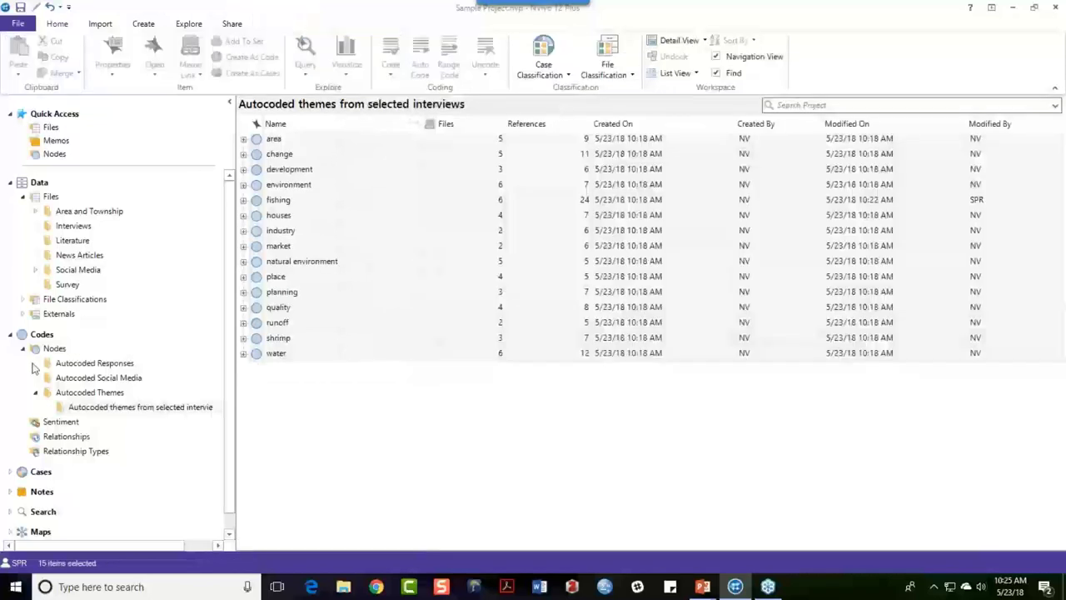
- Change the third Very positive reference, about zoning, to Moderately Negative sentiment
left_click(40, 421)
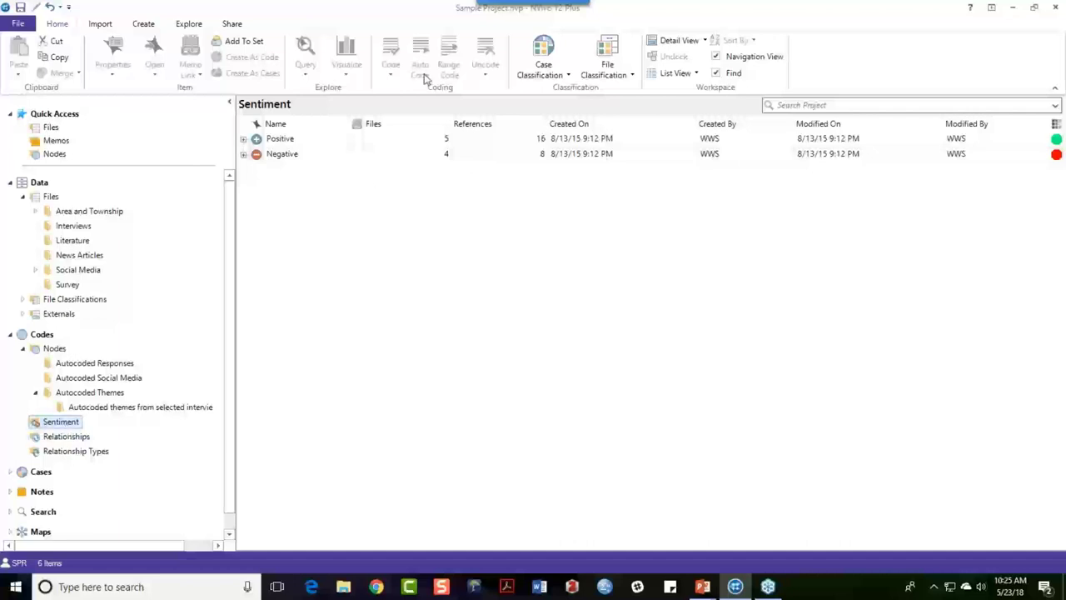
left_click(244, 140)
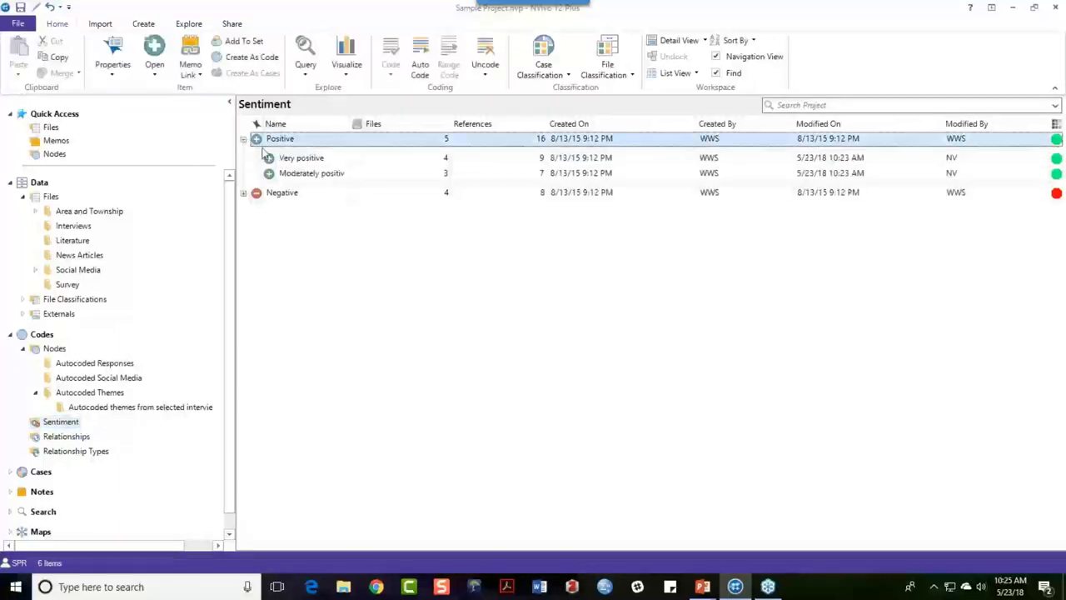
left_click(300, 158)
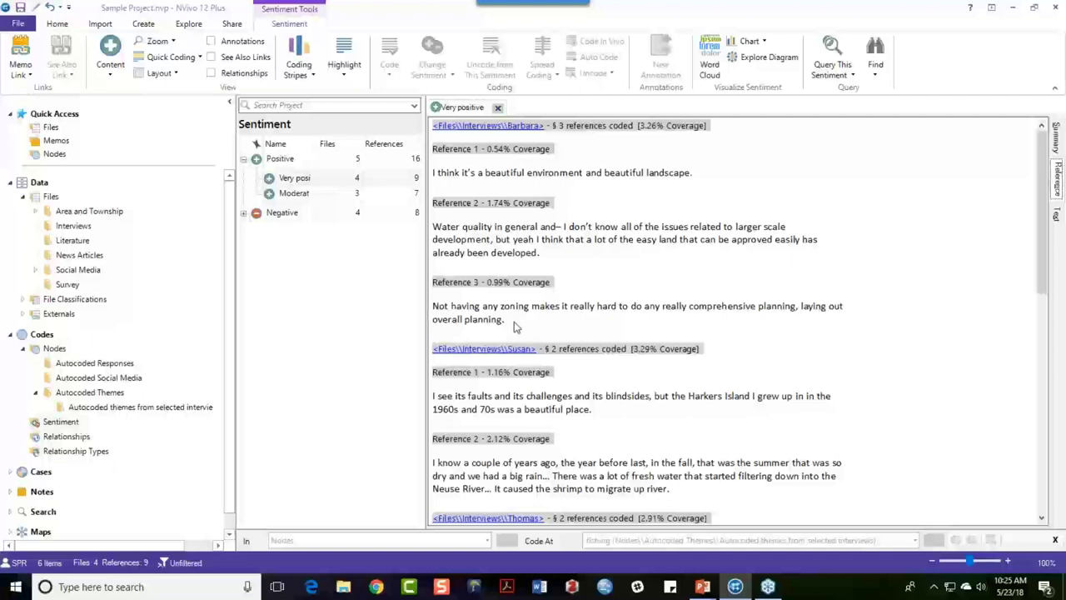
left_click_drag(519, 325, 432, 307)
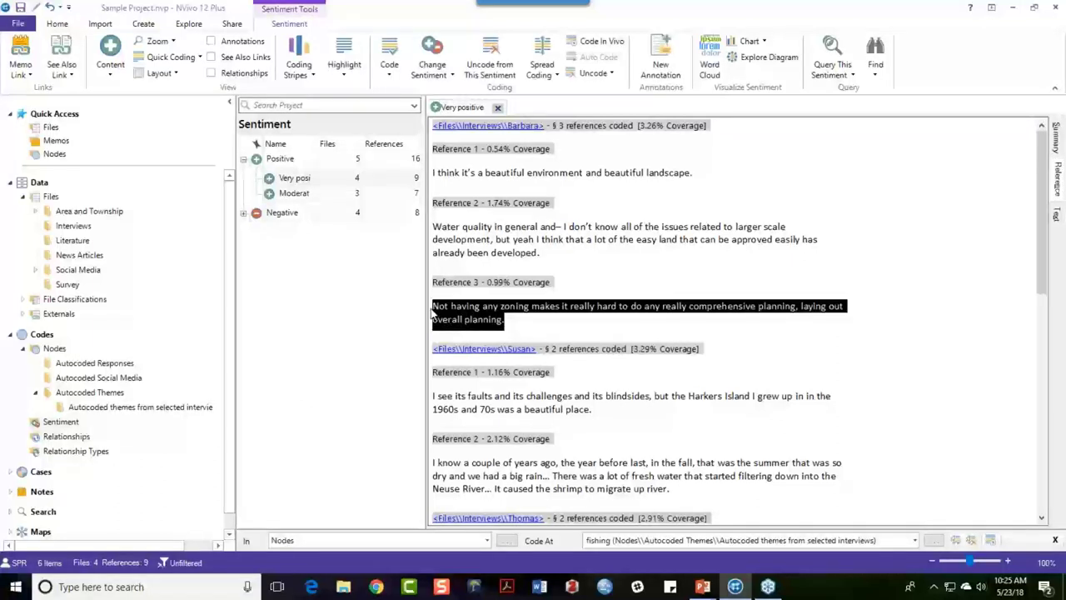
left_click(450, 75)
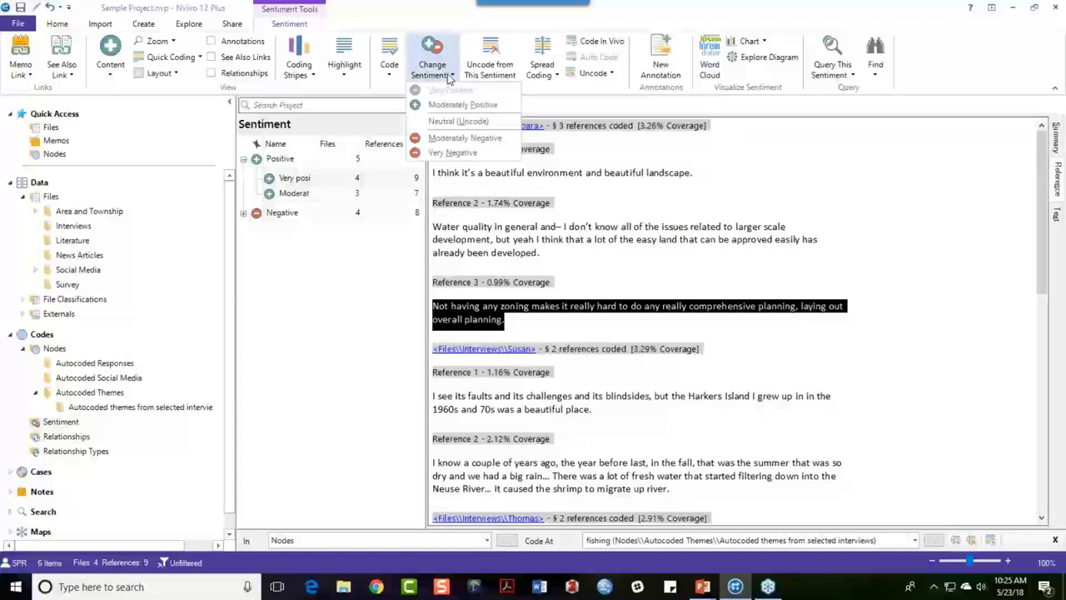
left_click(465, 138)
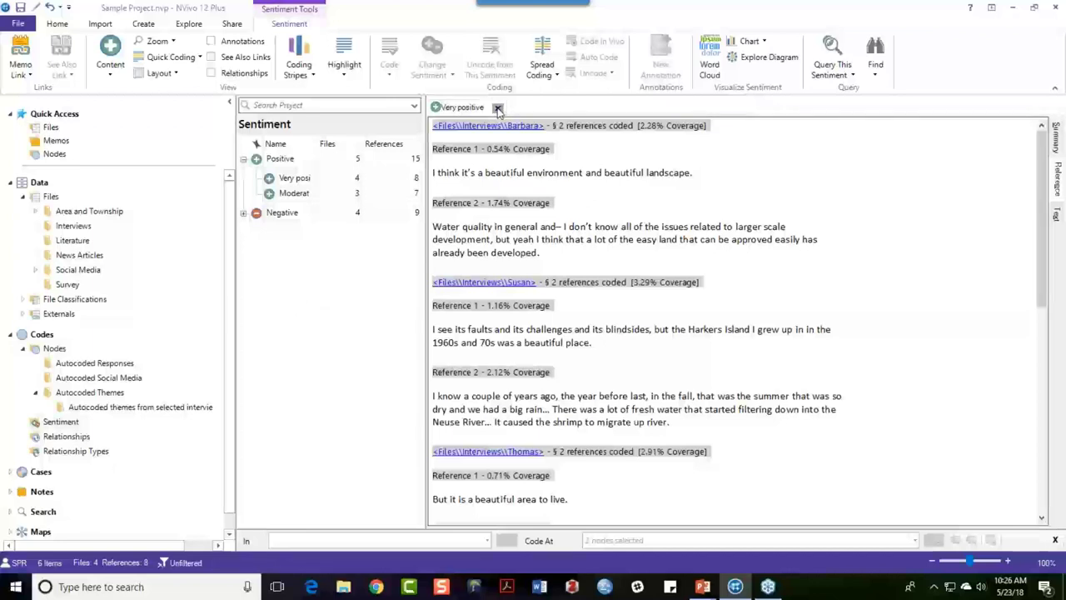
left_click(498, 108)
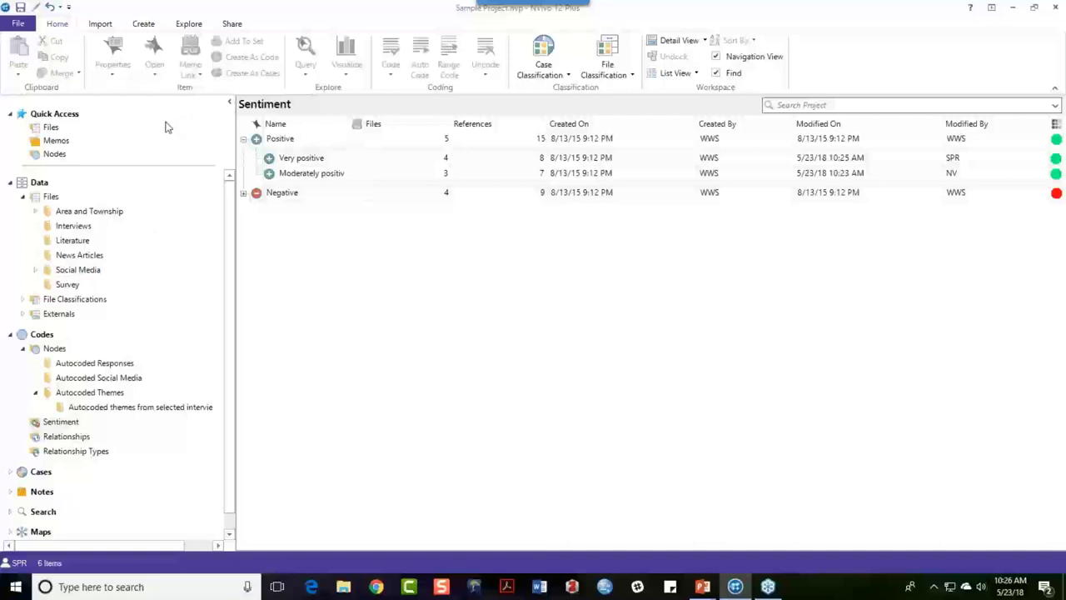
- Show the Interviews folder and select its last four interviews
left_click(69, 227)
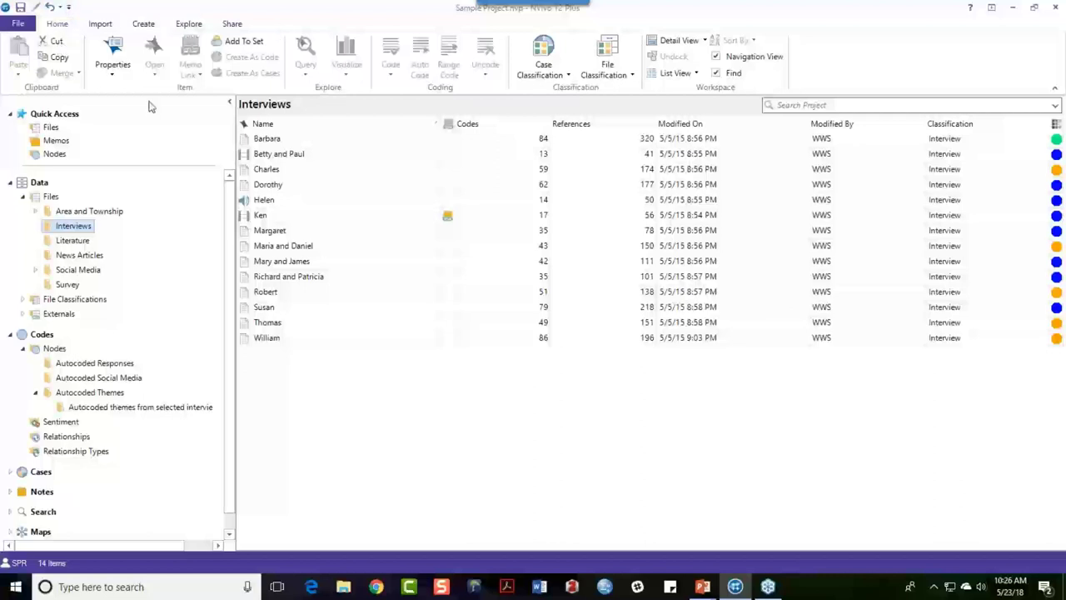
left_click(281, 141)
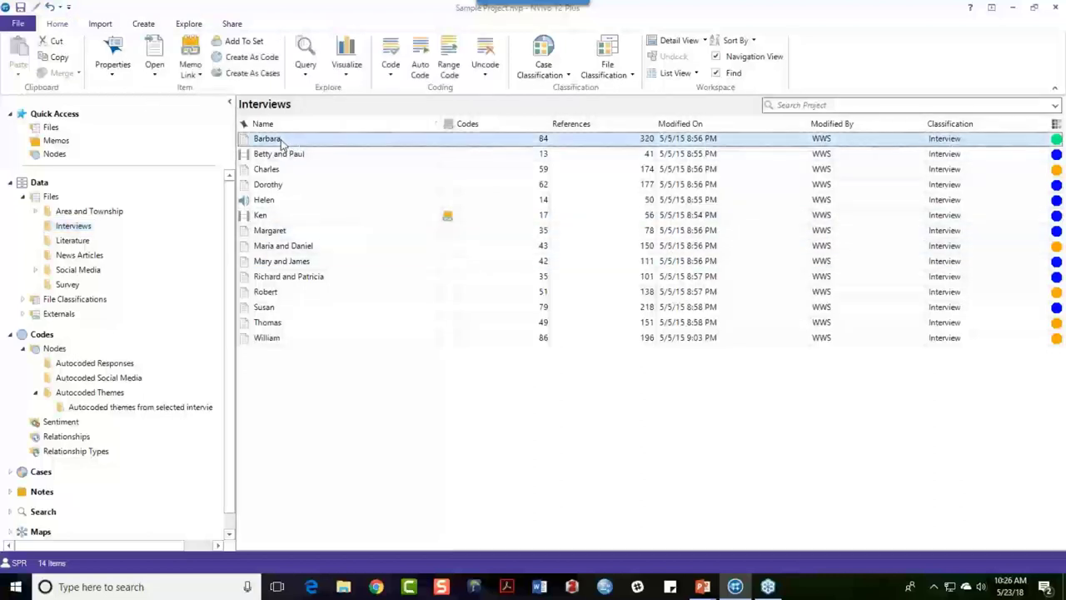
left_click(281, 293)
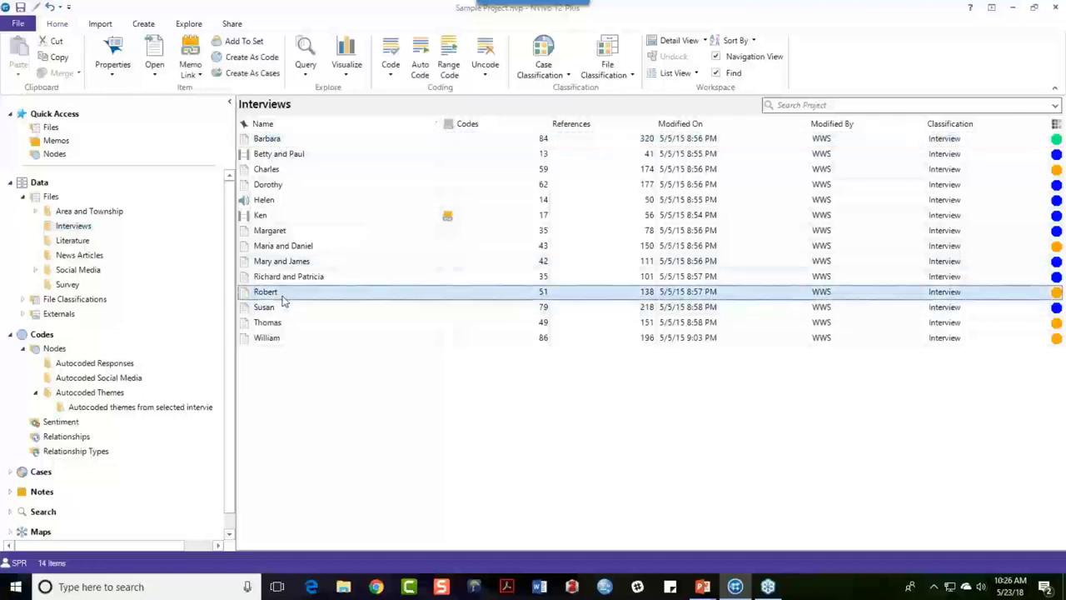
left_click(280, 342, "shift")
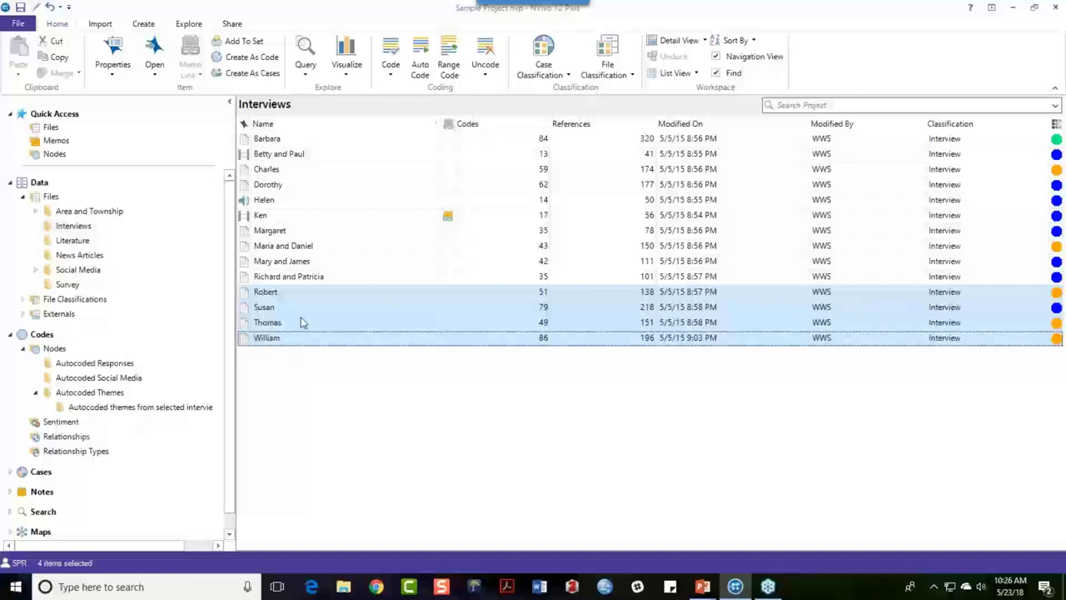
- Start auto coding the selected interviews with 'Use existing coding patterns' and reach step 2
left_click(421, 59)
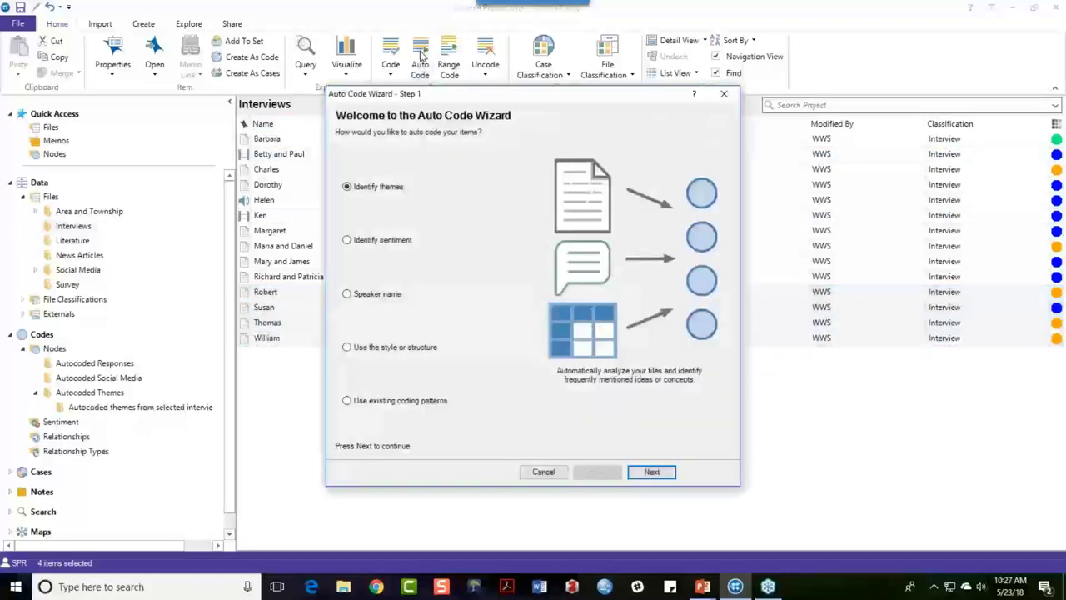
left_click(347, 404)
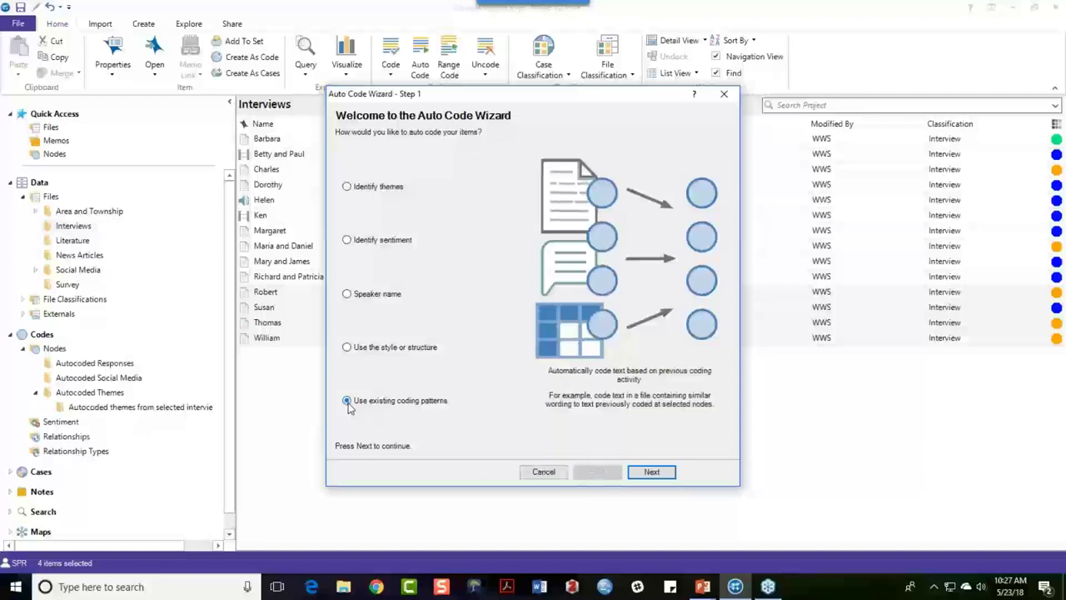
left_click(651, 472)
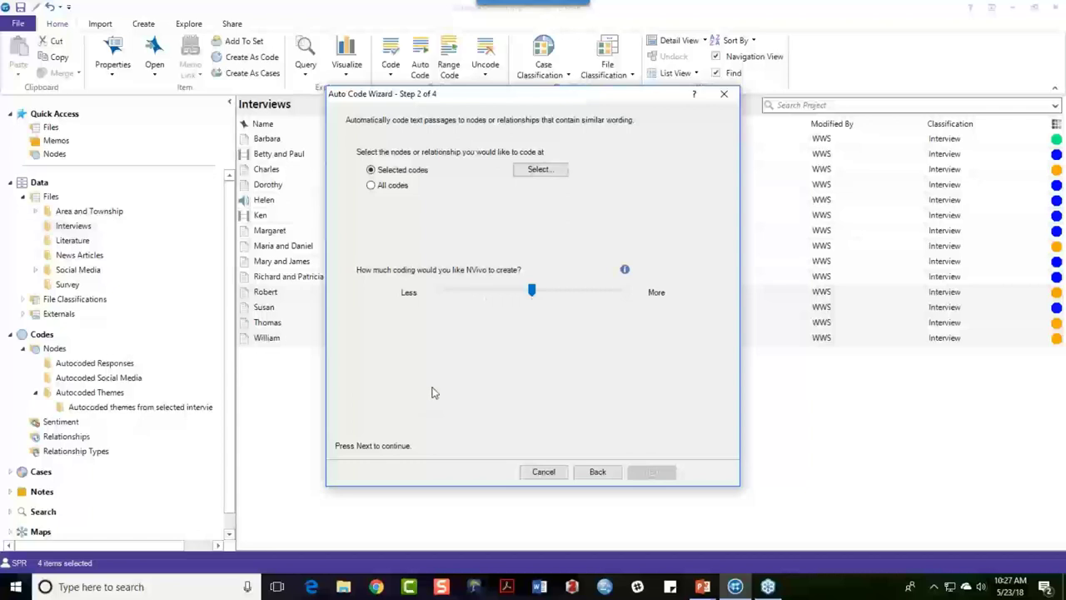
- Pick Real estate development plus Agriculture, Fishing or aquaculture, Jobs and cost of living, and Tourism
left_click(540, 170)
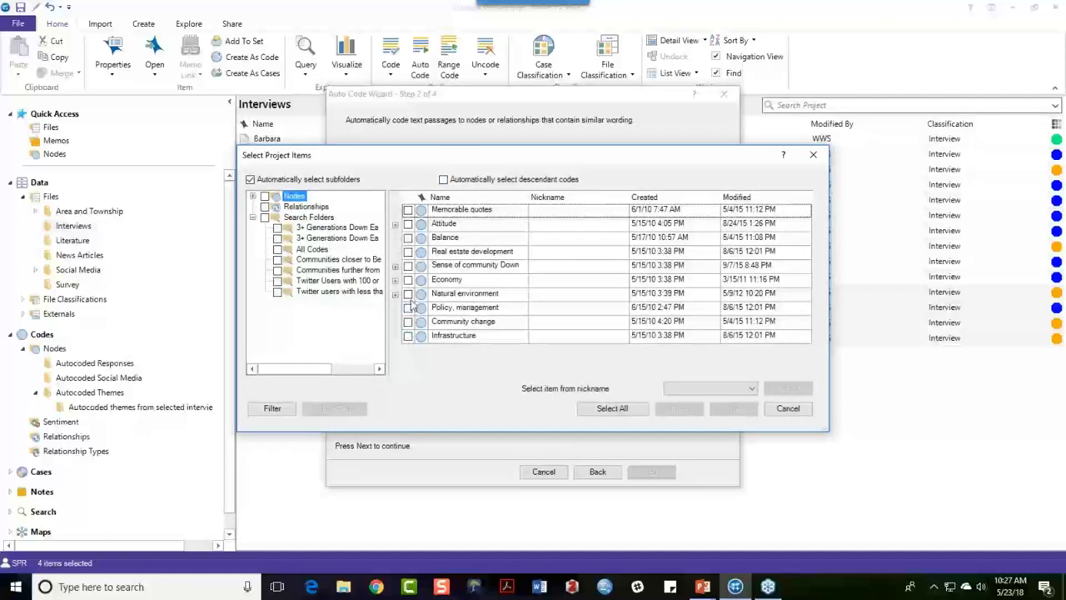
left_click(396, 280)
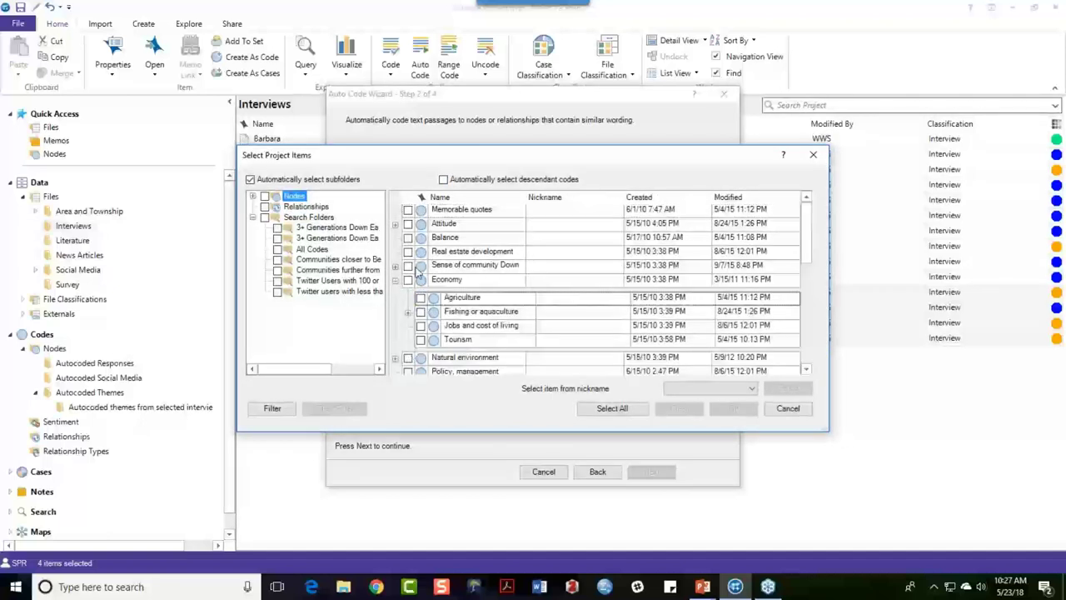
left_click(408, 251)
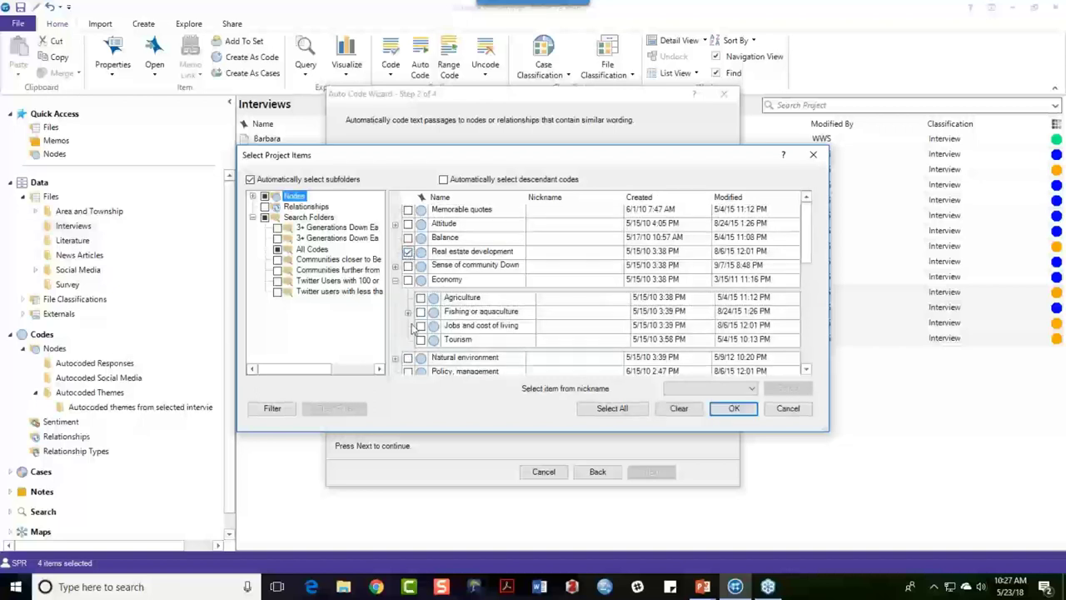
left_click(421, 297)
left_click(421, 312)
left_click(420, 325)
left_click(421, 340)
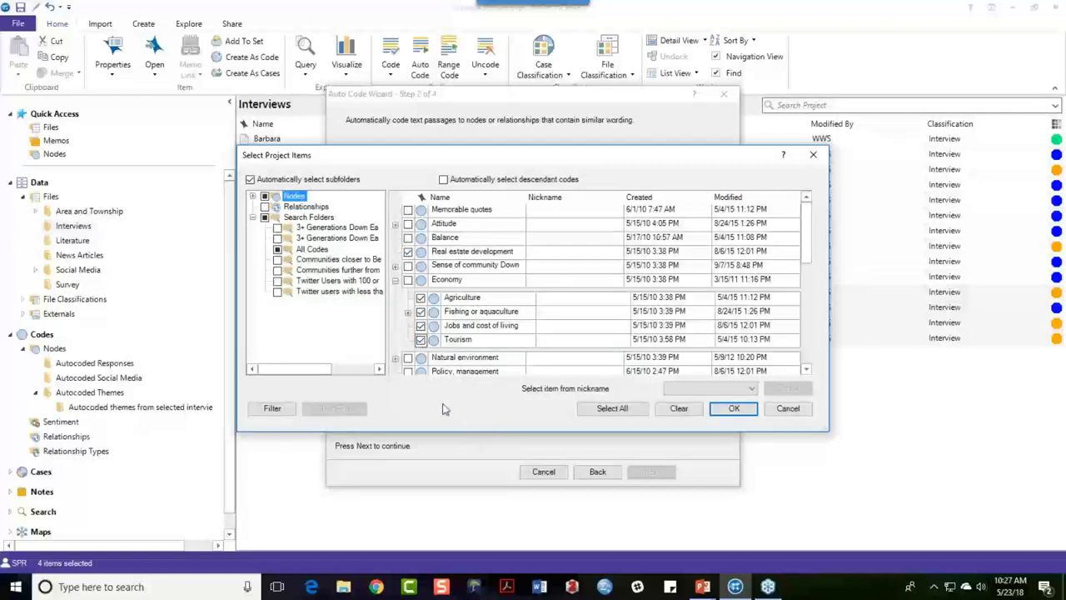
left_click(735, 408)
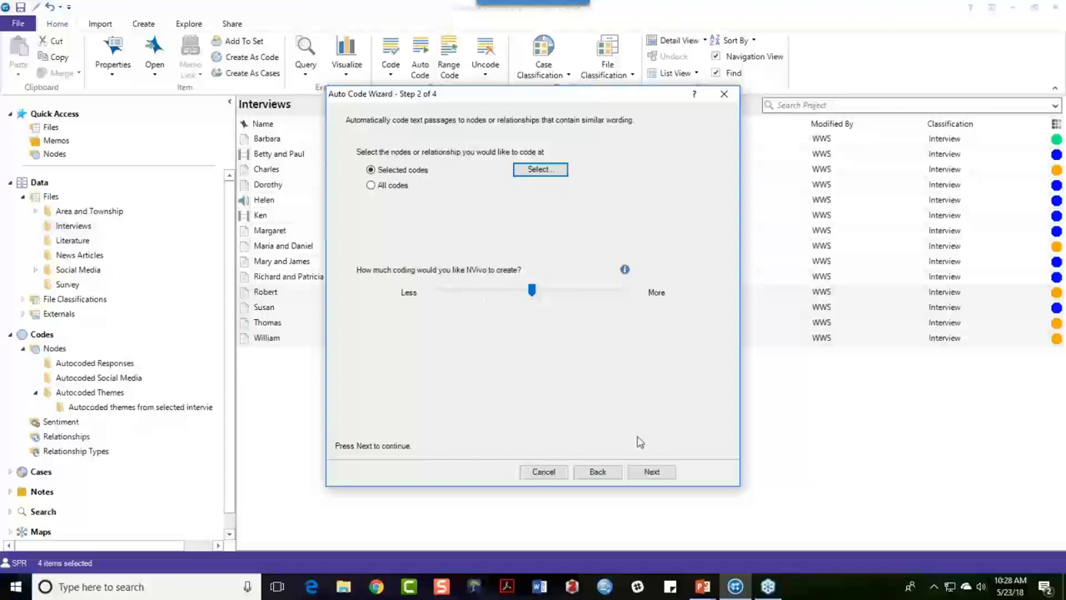
- Include all five codes flagged for inconsistent vocabulary, then advance to step 4
left_click(651, 473)
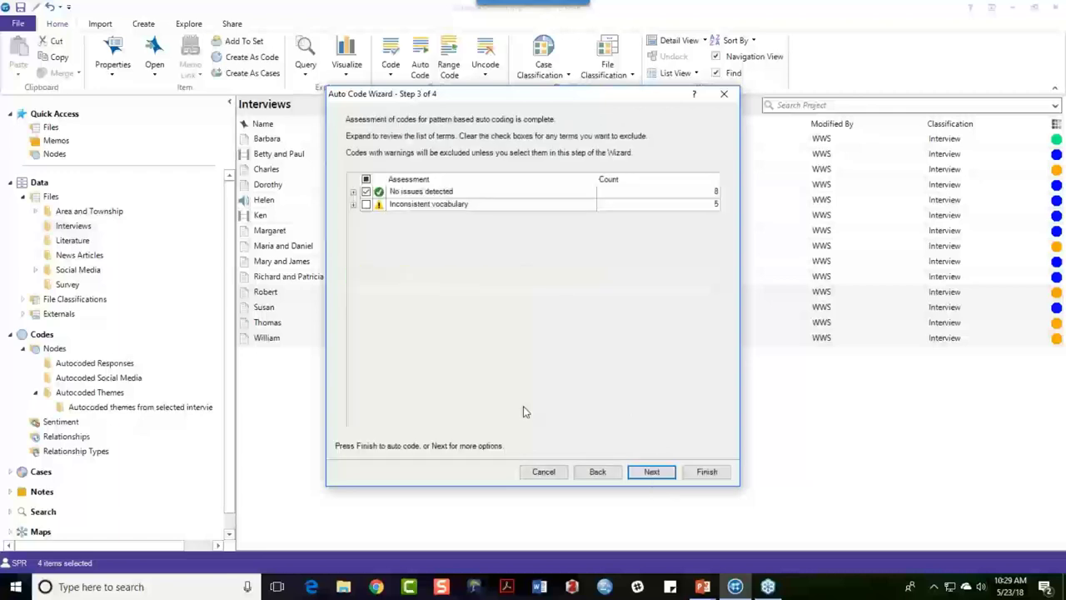
left_click(353, 192)
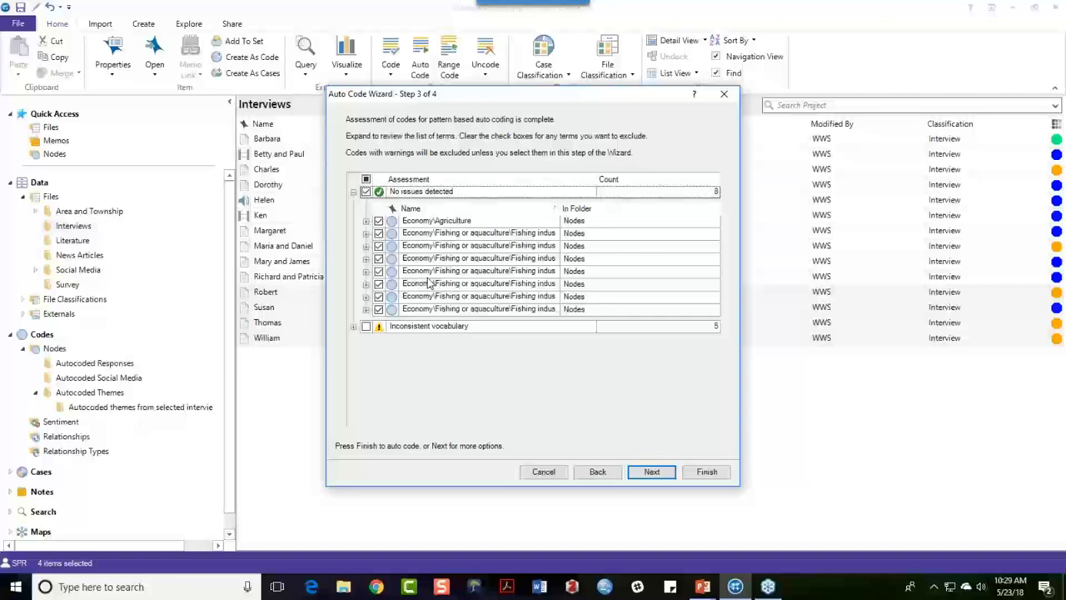
left_click(353, 328)
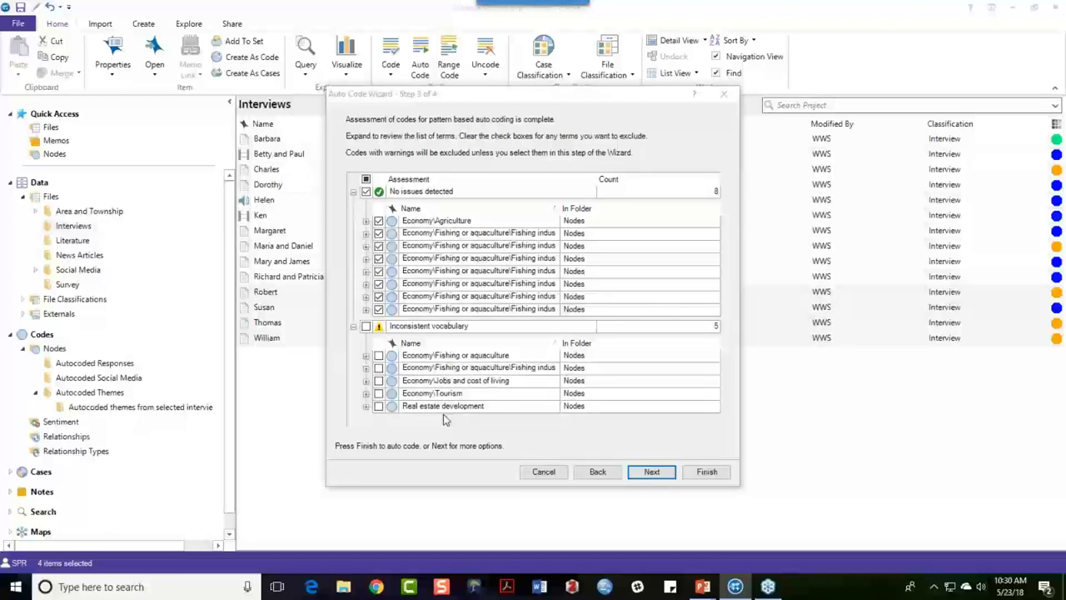
left_click(379, 355)
left_click(378, 367)
left_click(378, 380)
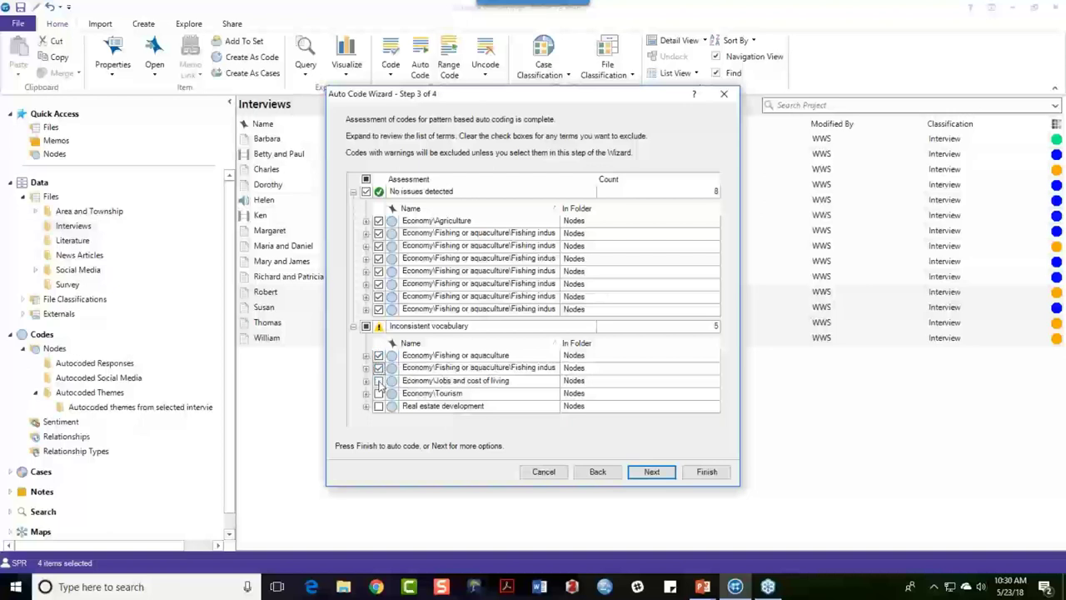
left_click(378, 392)
left_click(379, 406)
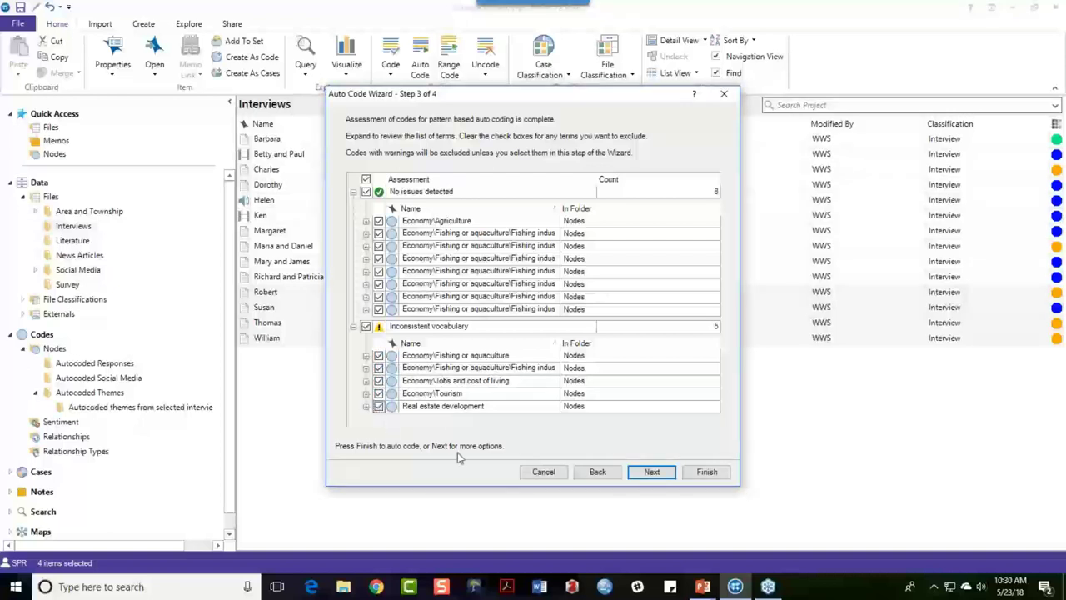
left_click(652, 472)
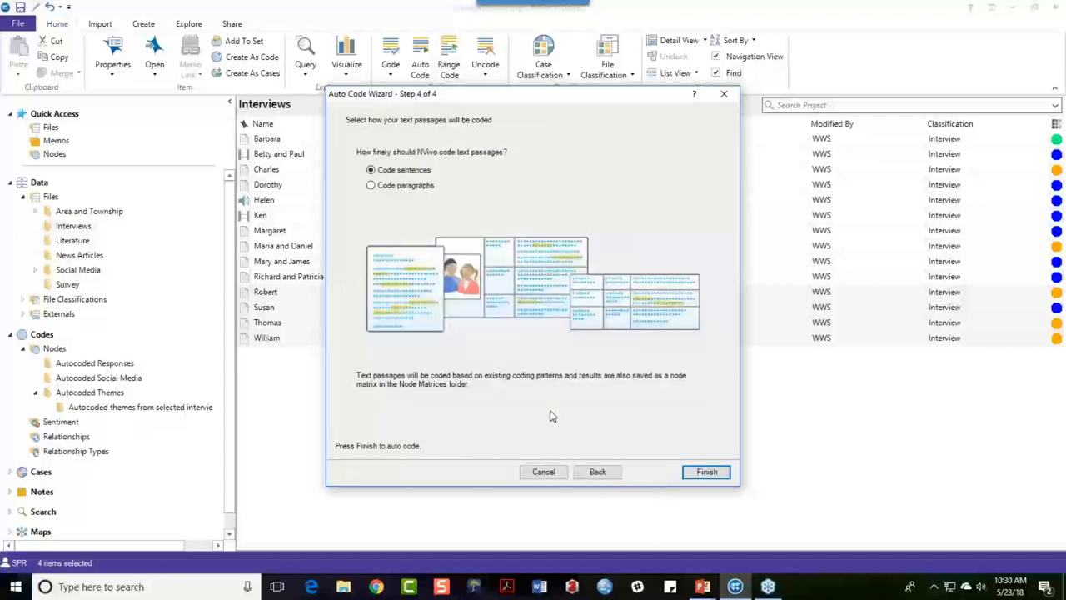
- Run the sentence-based pattern auto coding to produce the results matrix for the four interviews
left_click(708, 472)
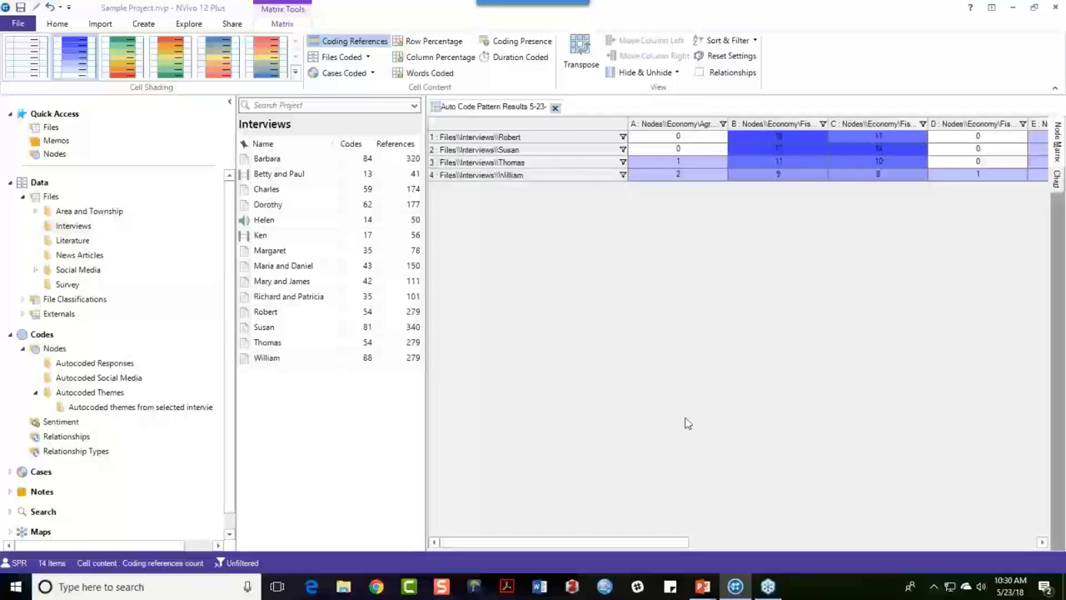
- Scroll across the node columns of the pattern results matrix, then close it
left_click_drag(674, 543, 987, 552)
scroll(990, 545, "right", 3)
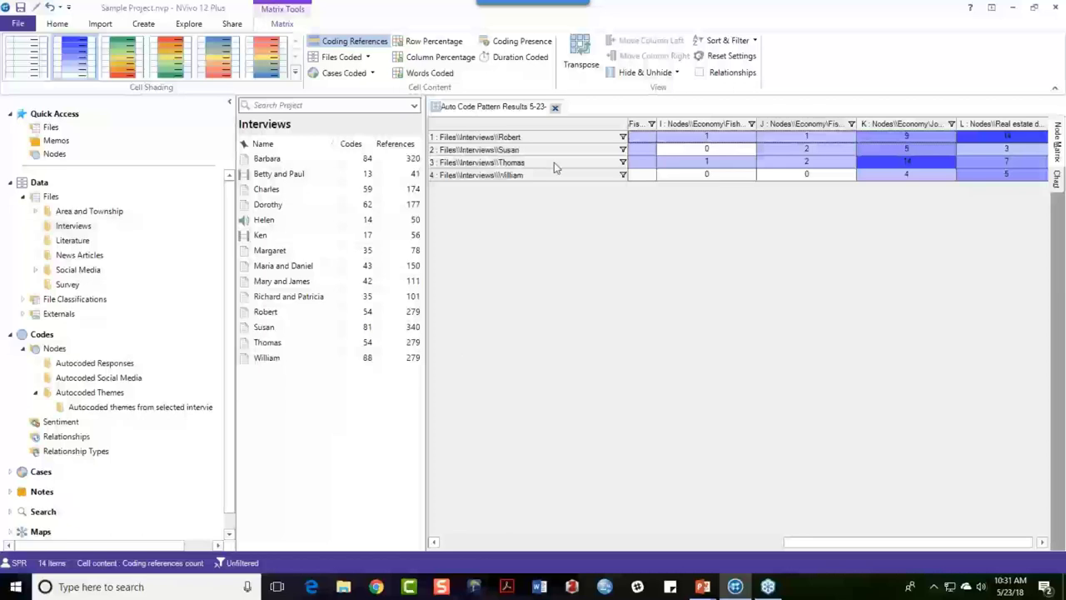
left_click(554, 108)
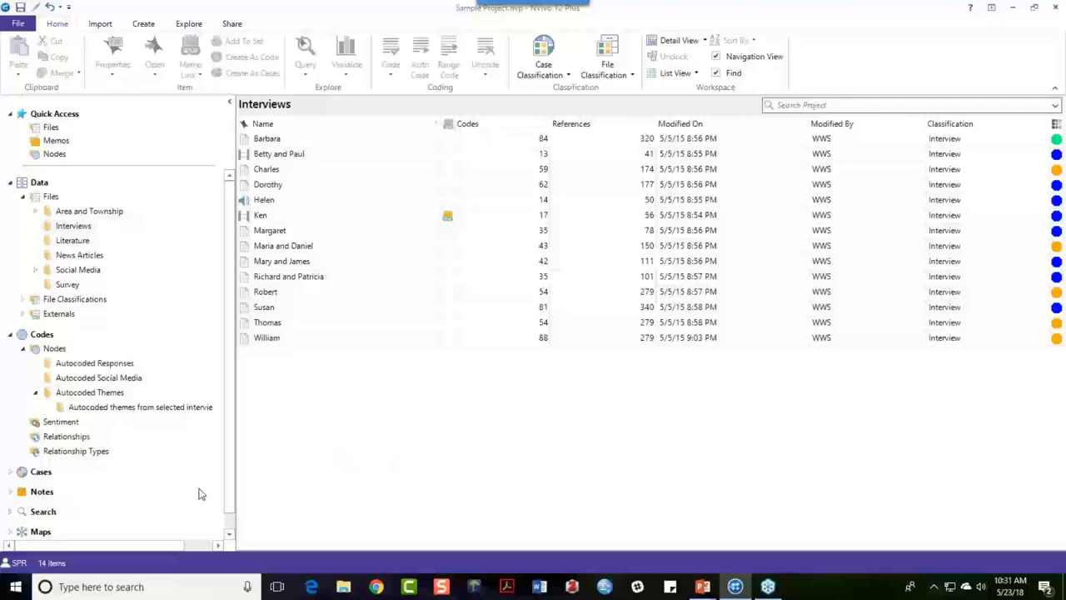
- Show the Relationships list and scroll through all 90 relationships to the last entries
left_click(75, 440)
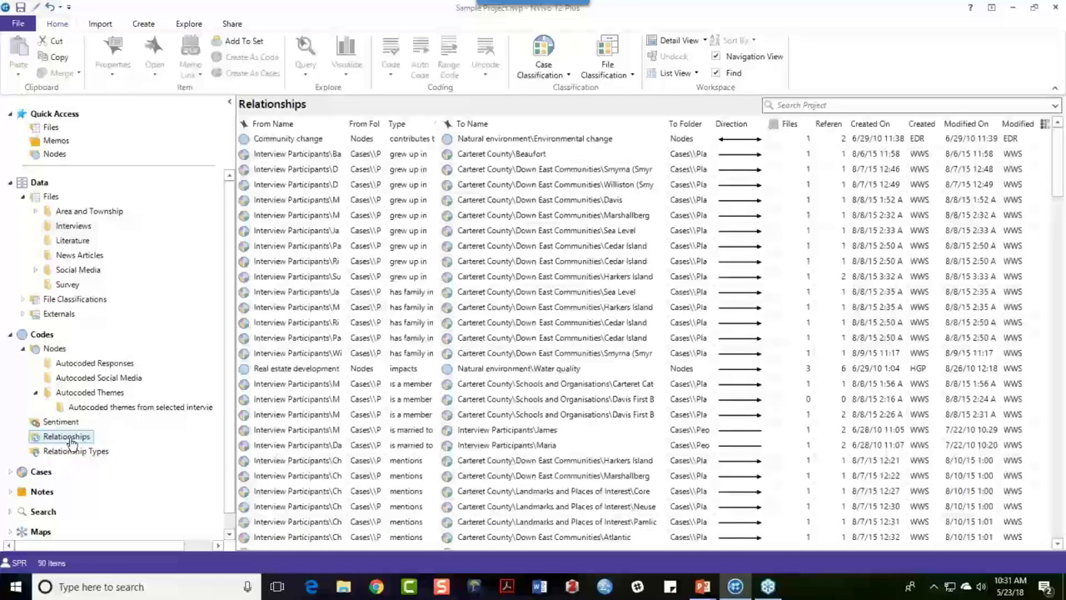
scroll(427, 475, "down", 3)
scroll(428, 475, "down", 3)
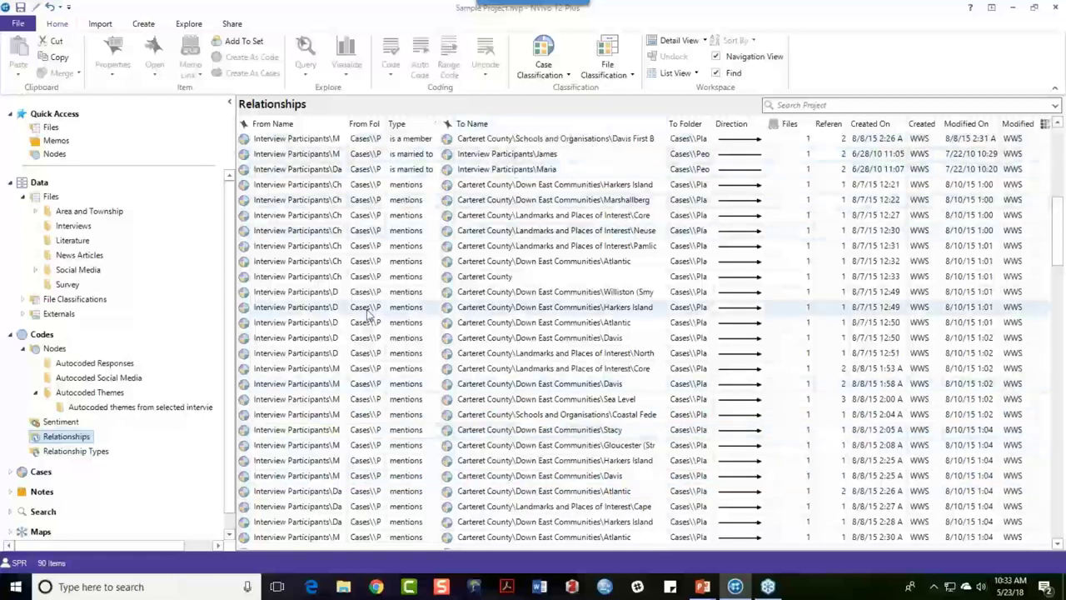
scroll(364, 315, "down", 4)
scroll(364, 315, "down", 20)
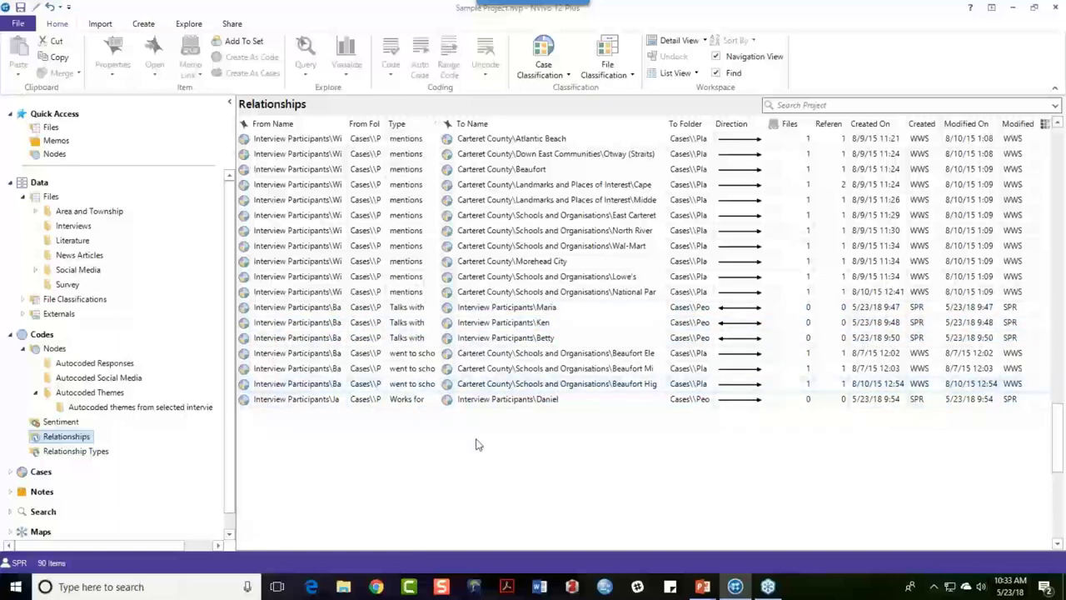
- Start a new network sociogram from the Explore ribbon's Network Sociogram menu
left_click(189, 24)
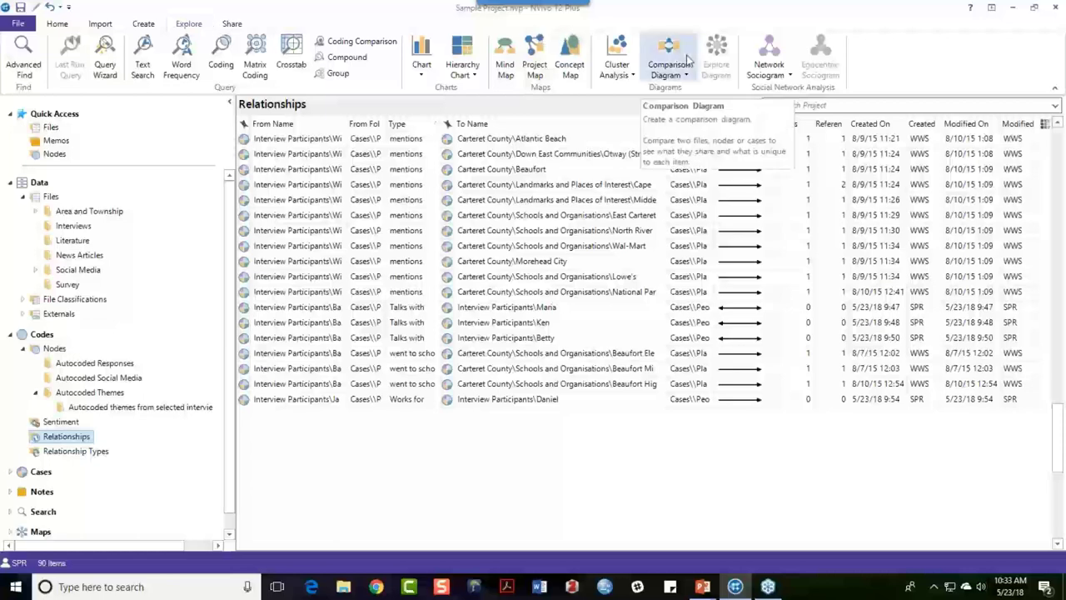
left_click(772, 77)
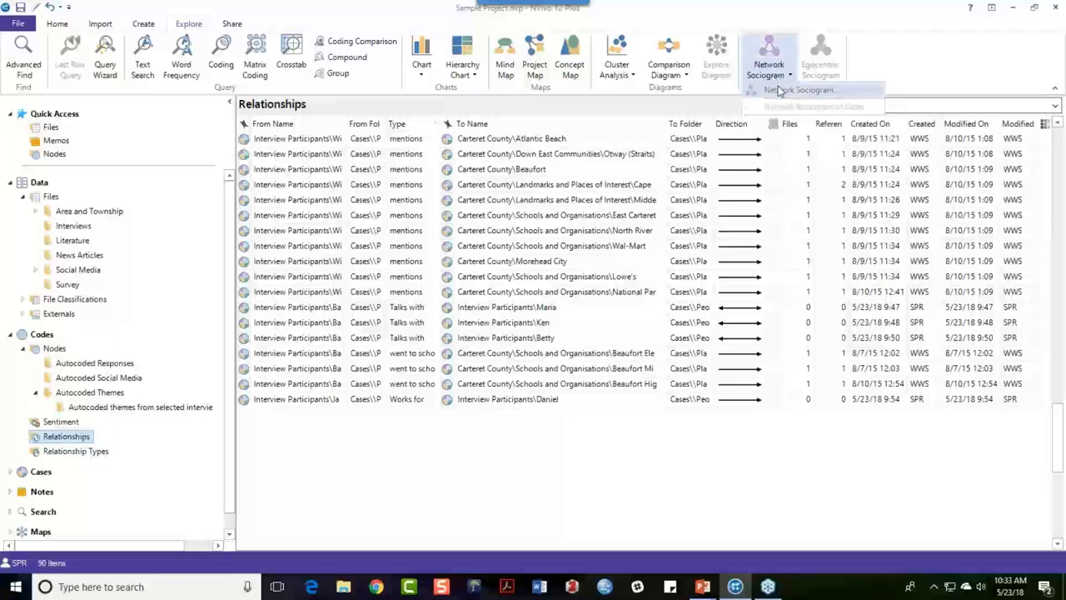
left_click(781, 91)
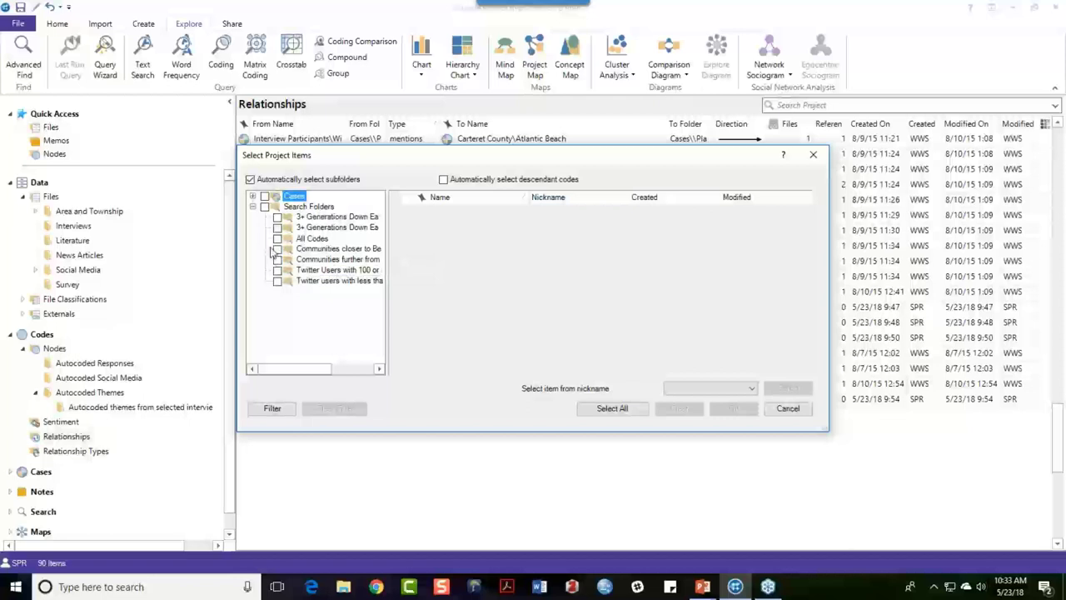
- Build the sociogram from Cases > People > Interview Participants: Barbara, Betty, Daniel, Ken, Margaret, Maria
left_click(253, 197)
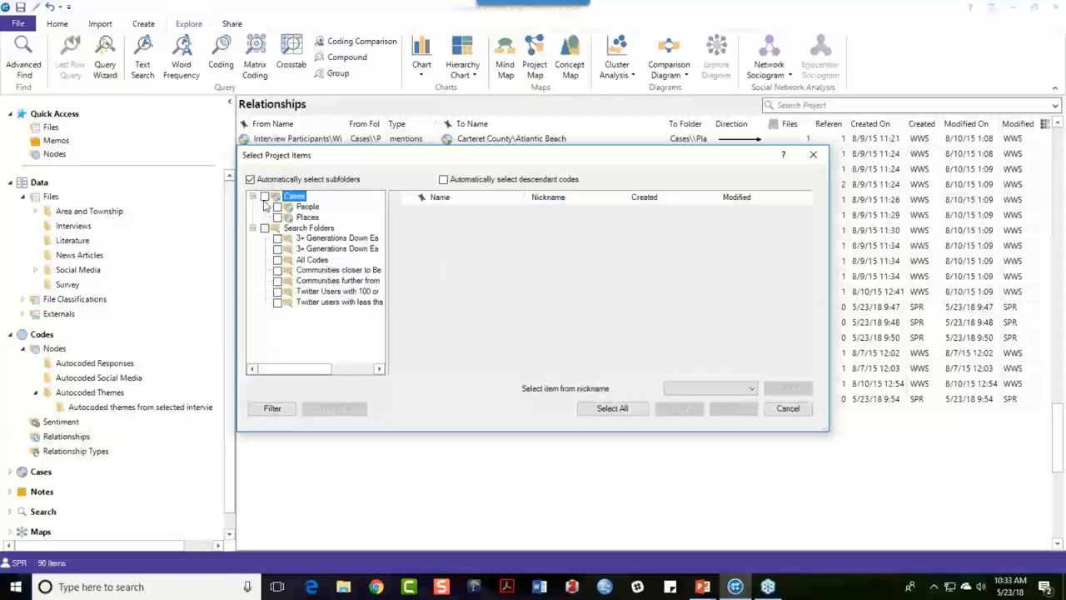
left_click(306, 206)
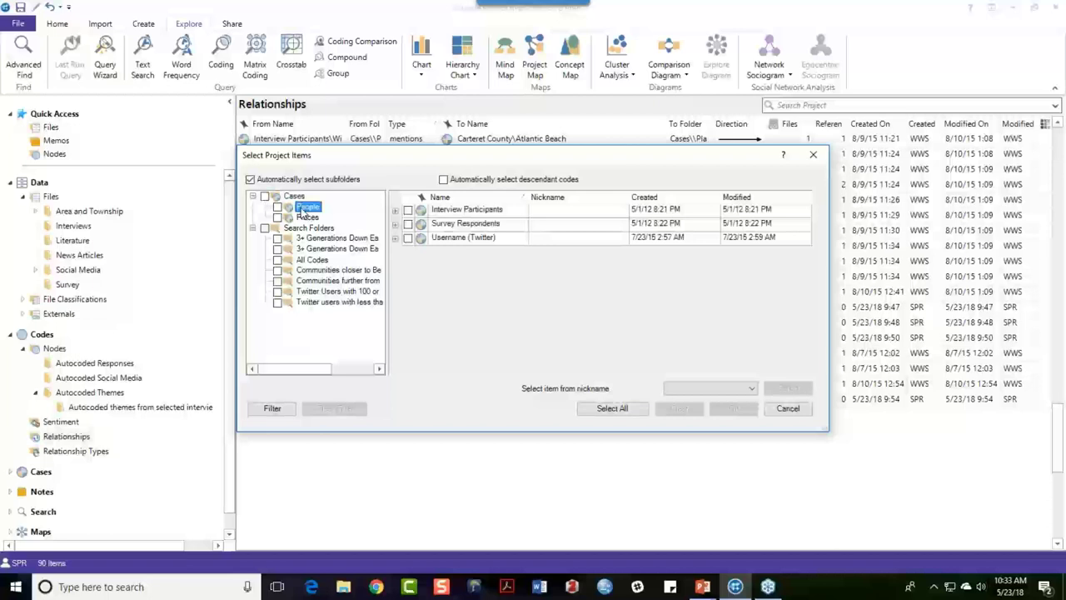
left_click(396, 211)
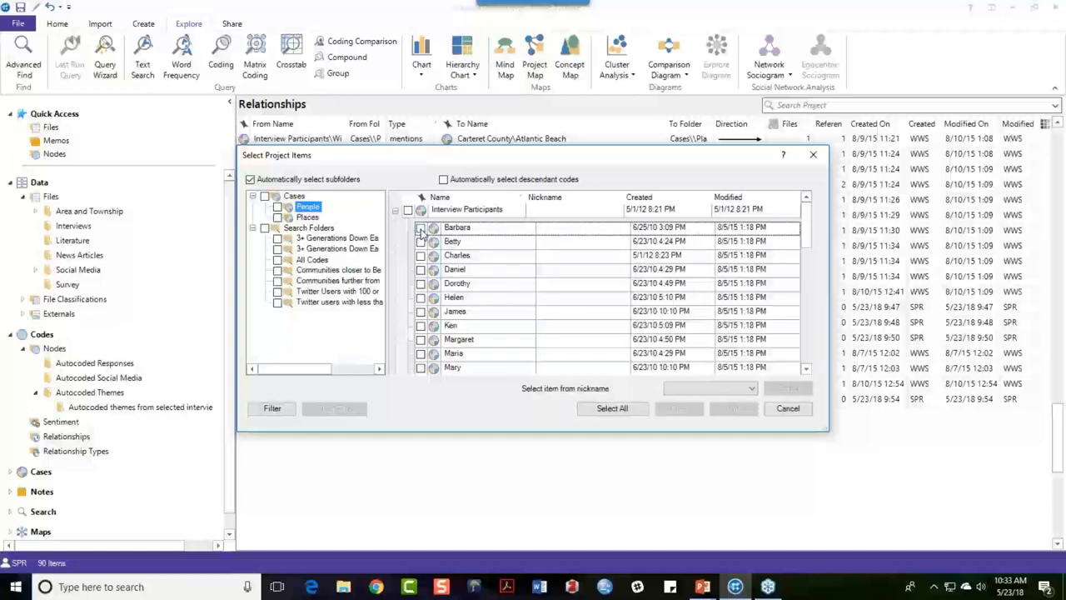
left_click(421, 228)
left_click(421, 227)
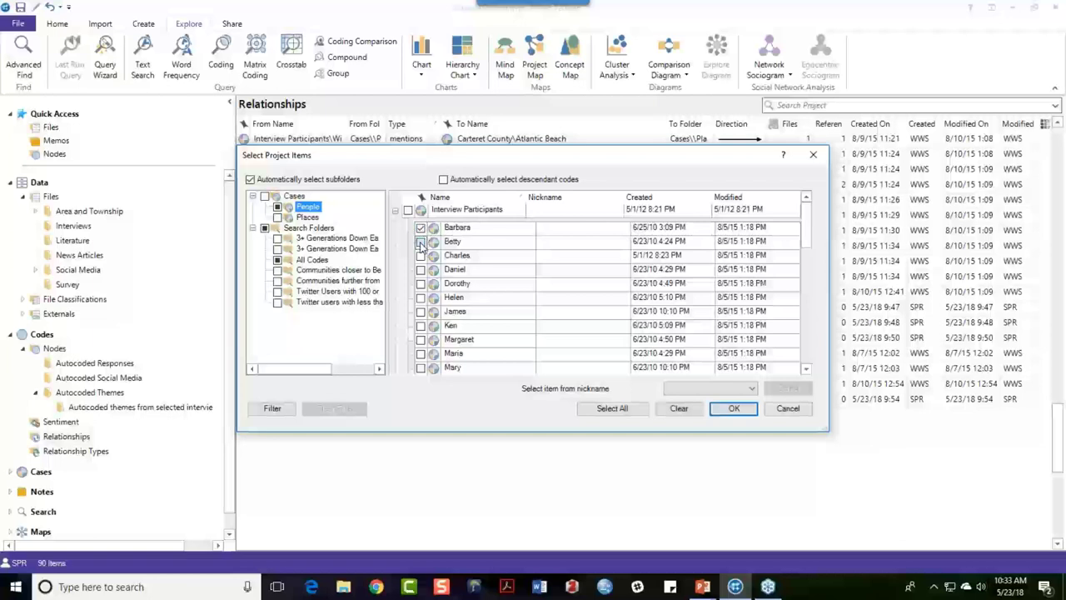
left_click(420, 241)
left_click(421, 269)
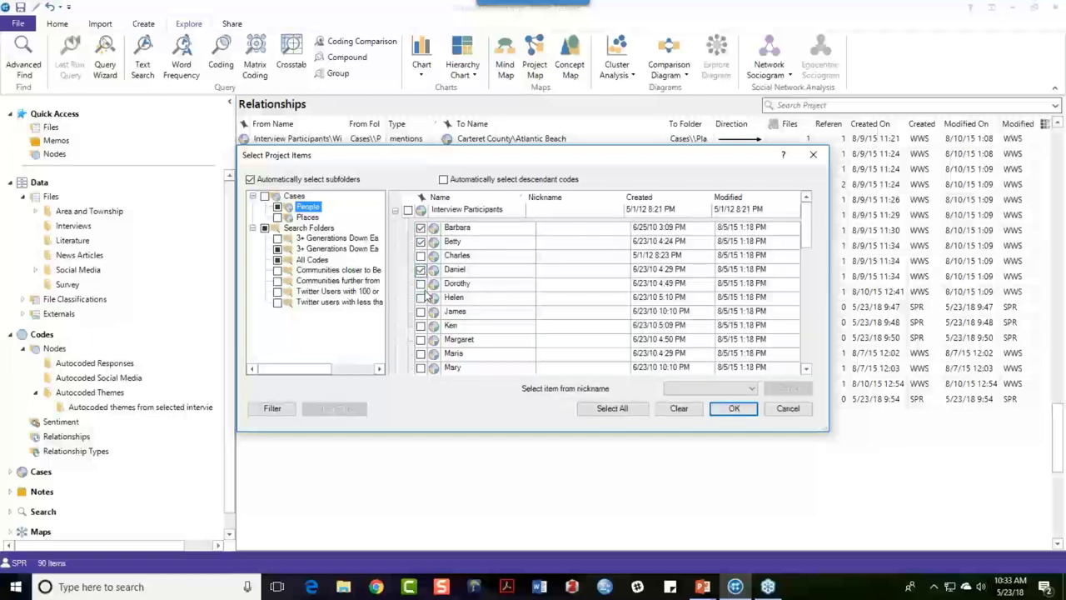
left_click(421, 353)
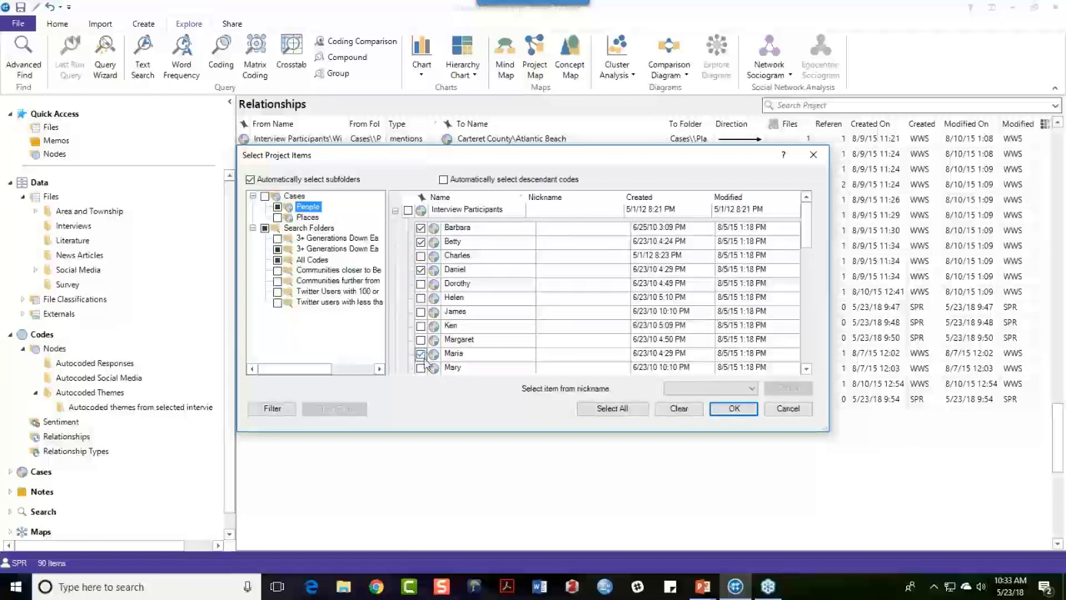
left_click(421, 270)
left_click(422, 325)
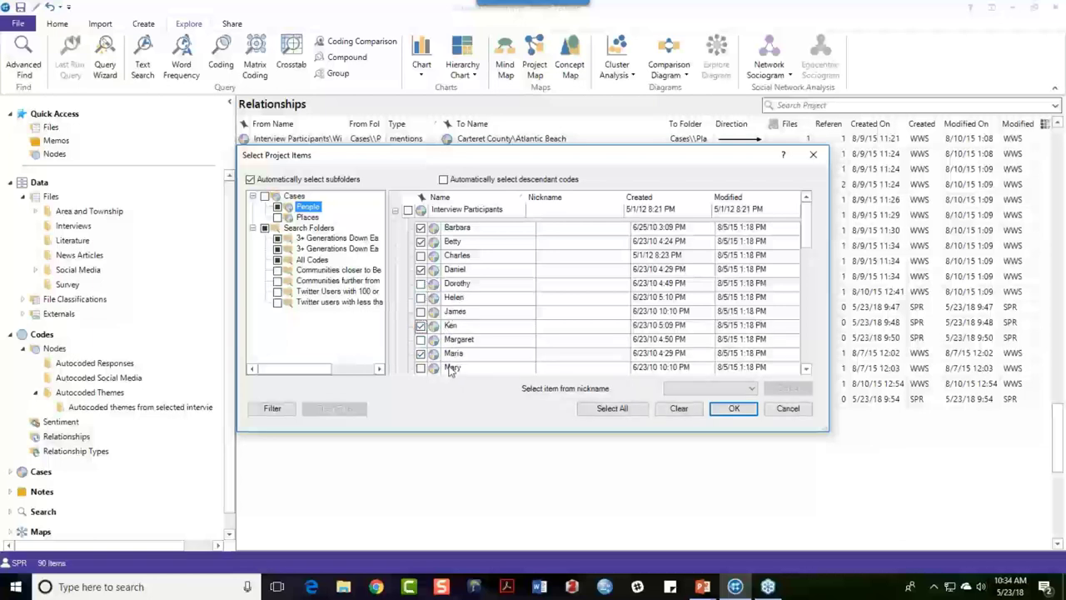
left_click(734, 408)
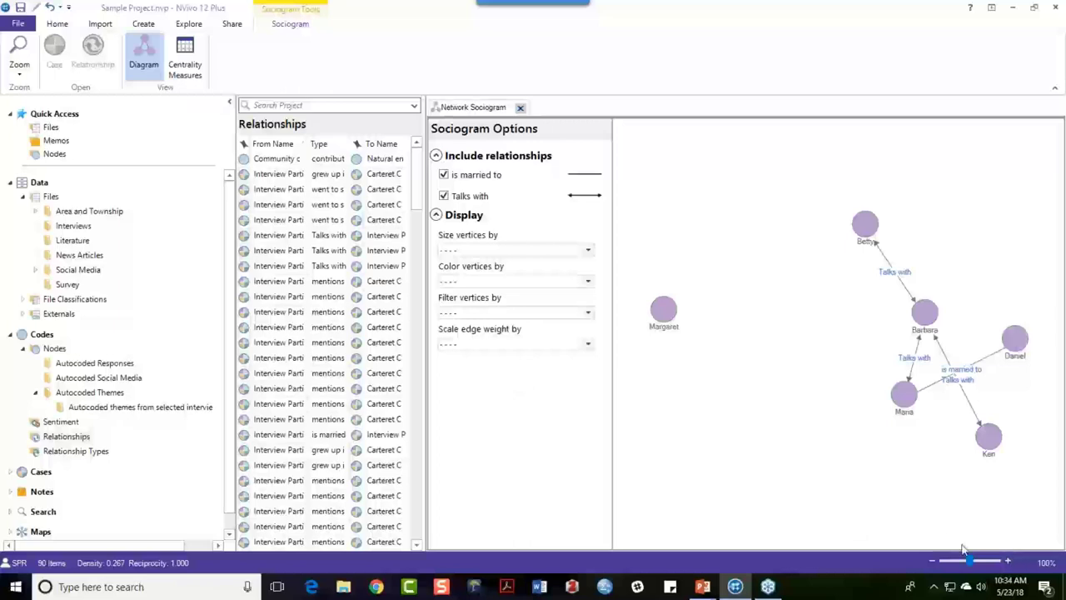
- Move Margaret's node inward, zoom to 130%, and place Daniel to the left of Maria
left_click_drag(664, 310, 802, 314)
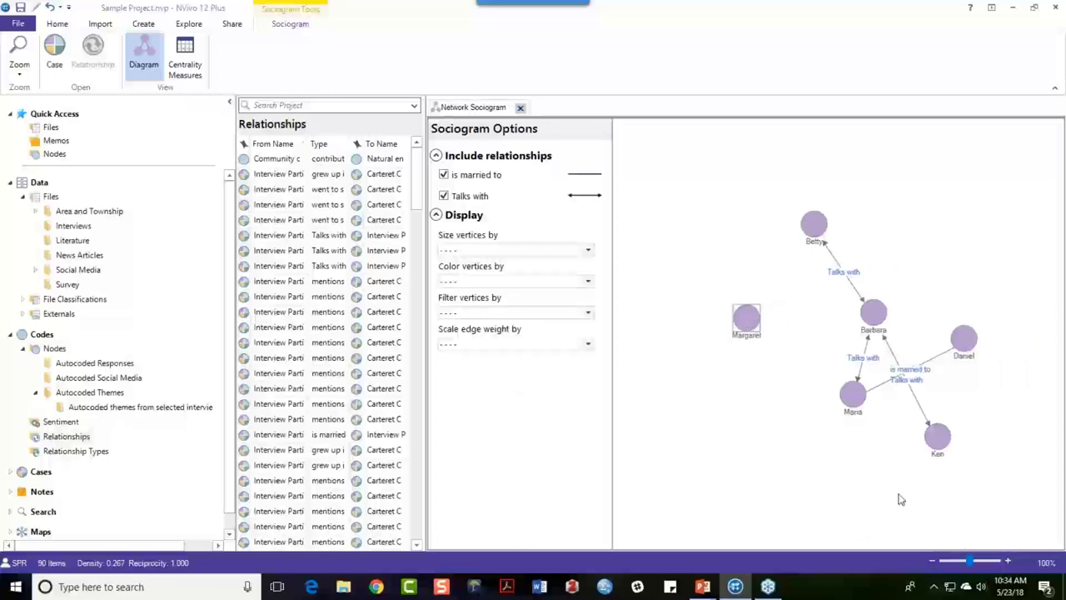
left_click(1009, 564)
left_click(1009, 564)
left_click(1010, 564)
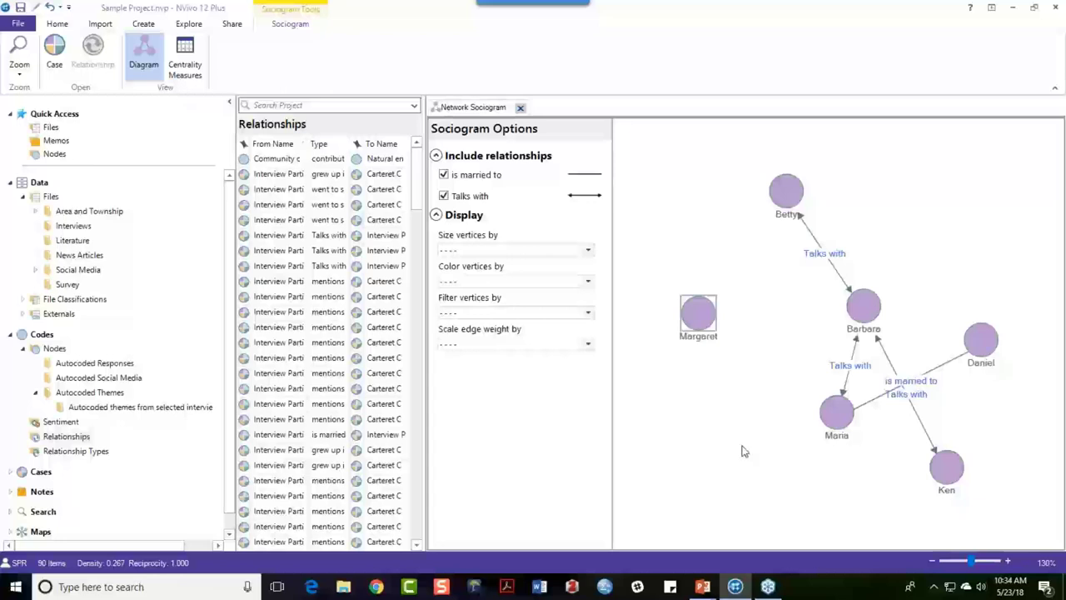
left_click_drag(983, 348, 715, 425)
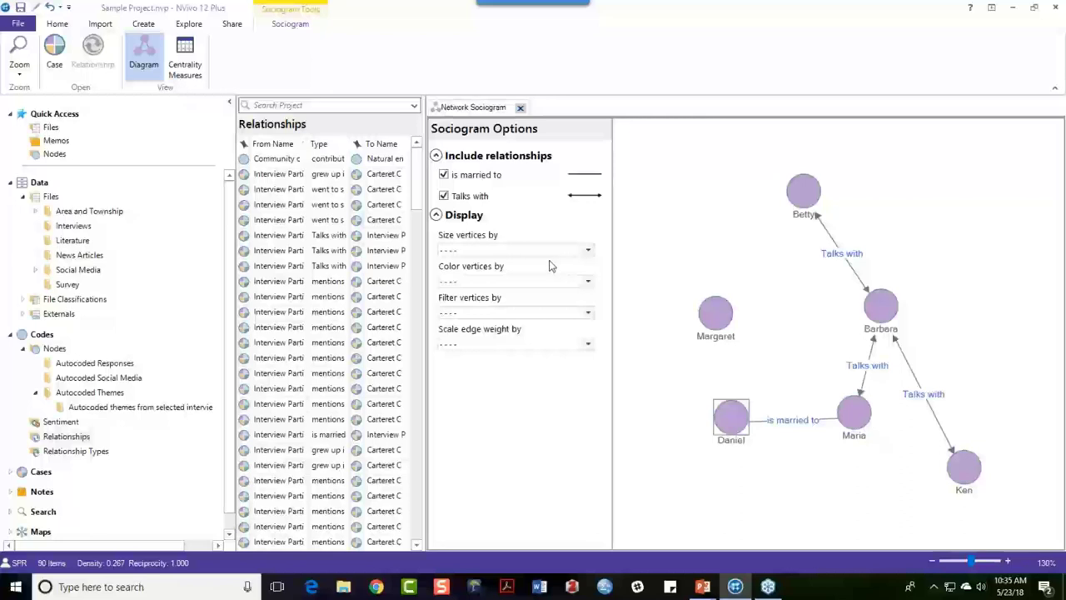
- Turn the is married to relationships off and back on, redrawing the sociogram each time
left_click(444, 176)
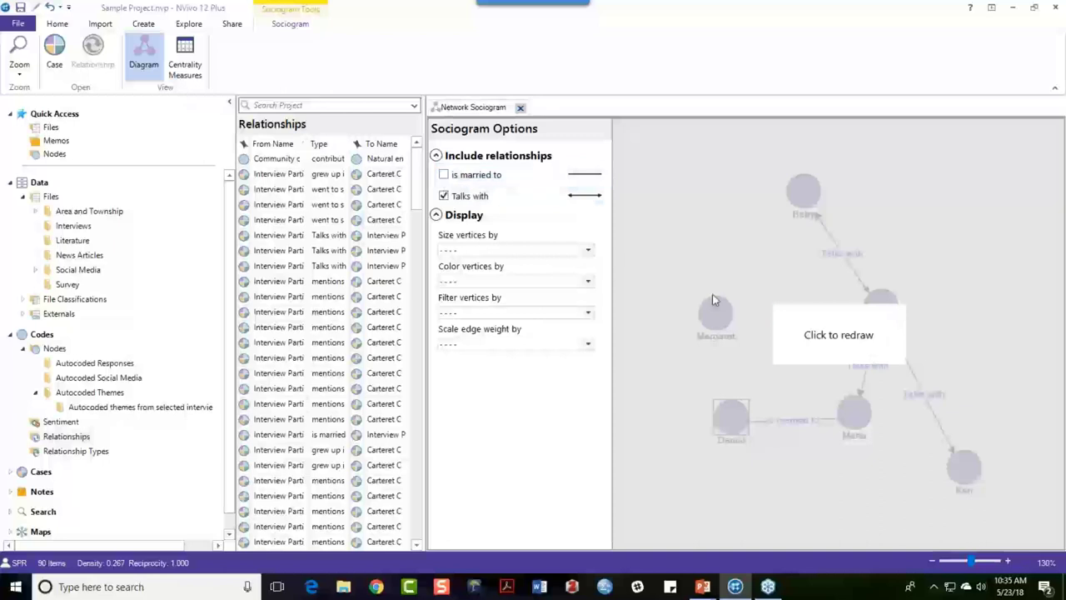
left_click(838, 334)
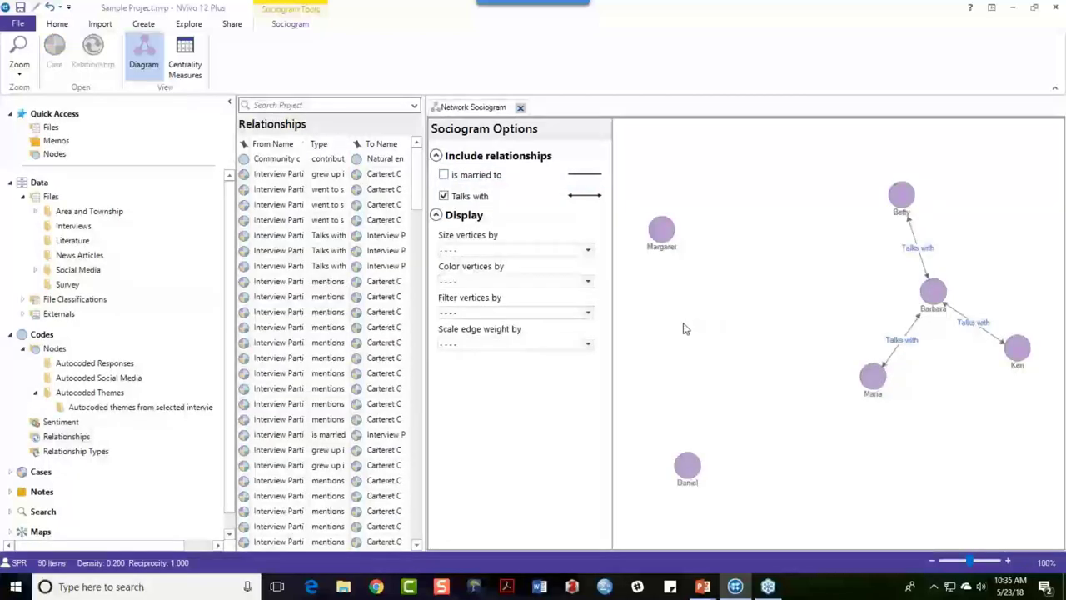
left_click(444, 175)
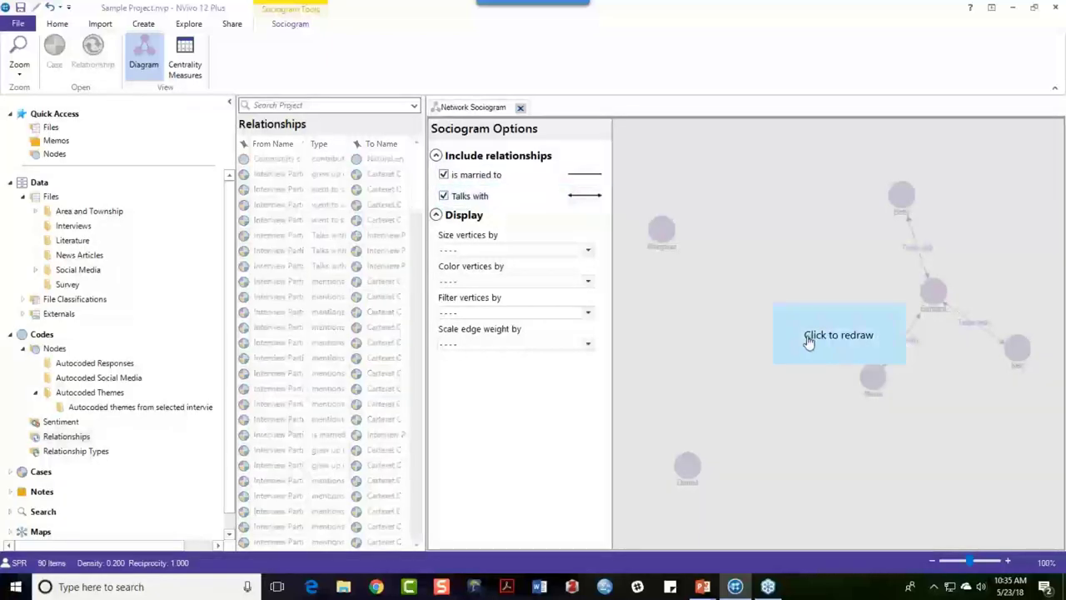
left_click(811, 340)
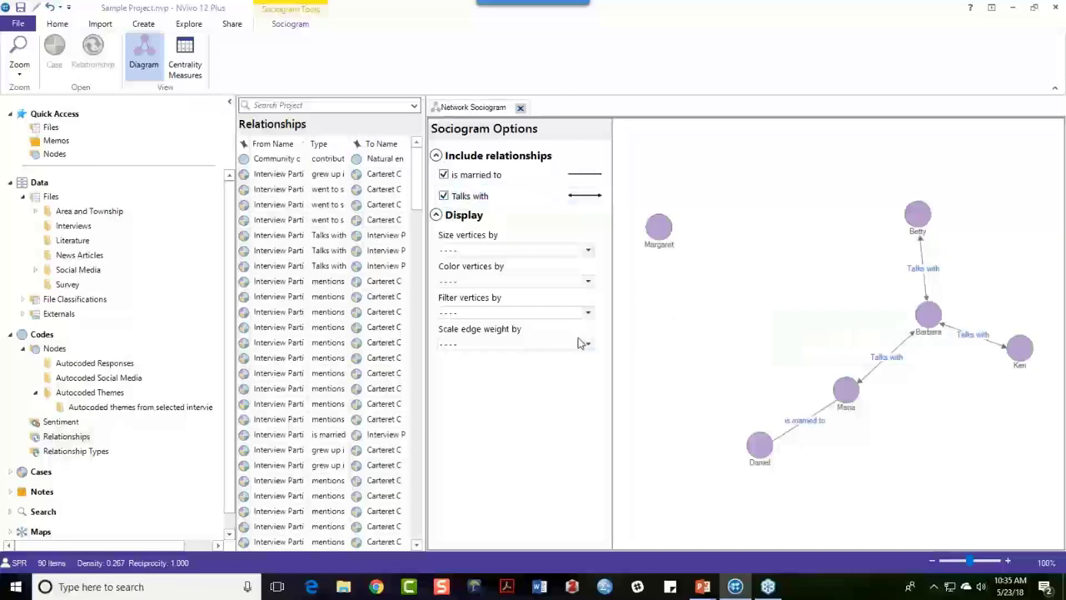
left_click(588, 252)
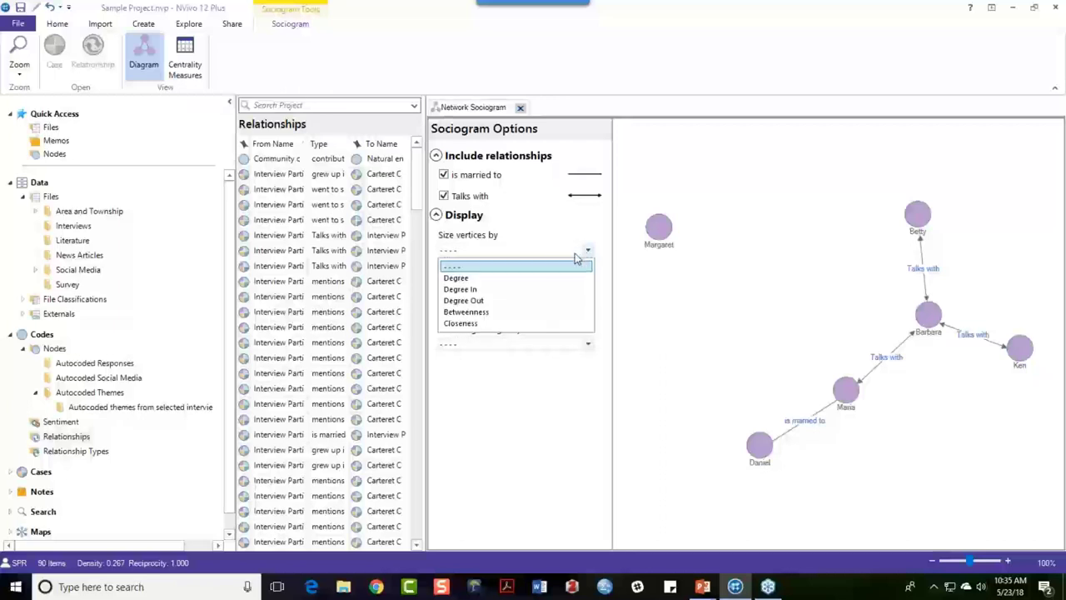
- Size the nodes by Betweenness, redraw, and zoom in on the sociogram
left_click(501, 313)
left_click(809, 336)
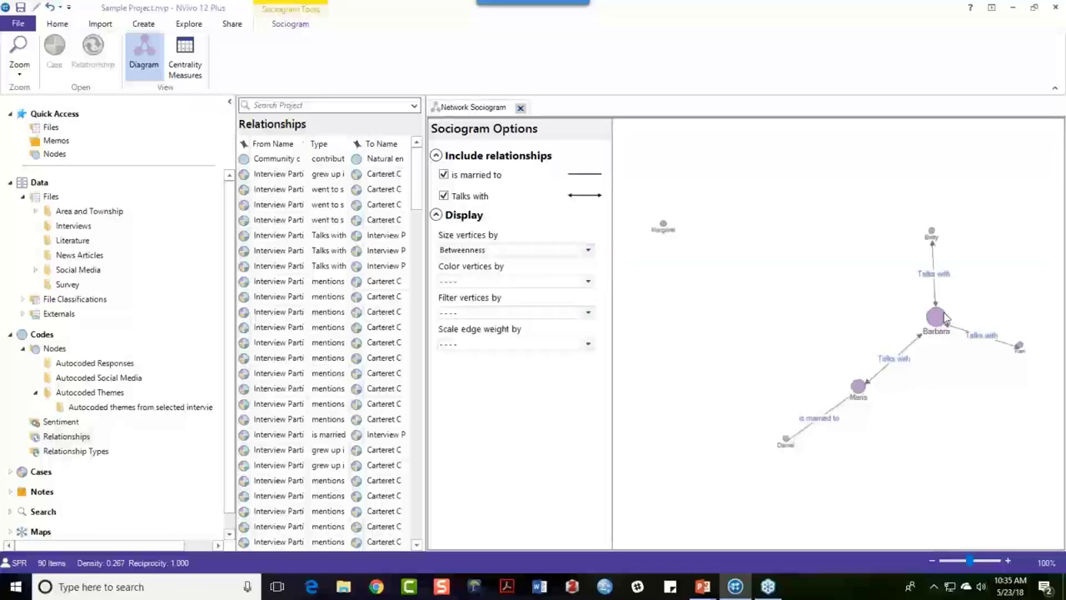
left_click(1008, 563)
left_click(1008, 563)
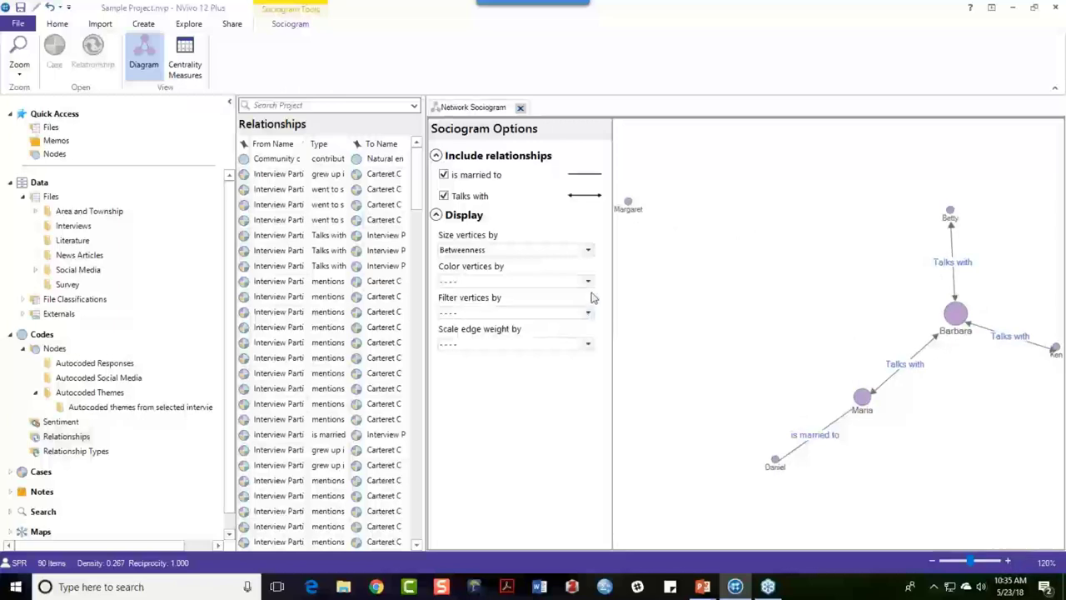
- Clear the vertex sizing to '- - - -' and redraw so all six nodes are equal
left_click(588, 251)
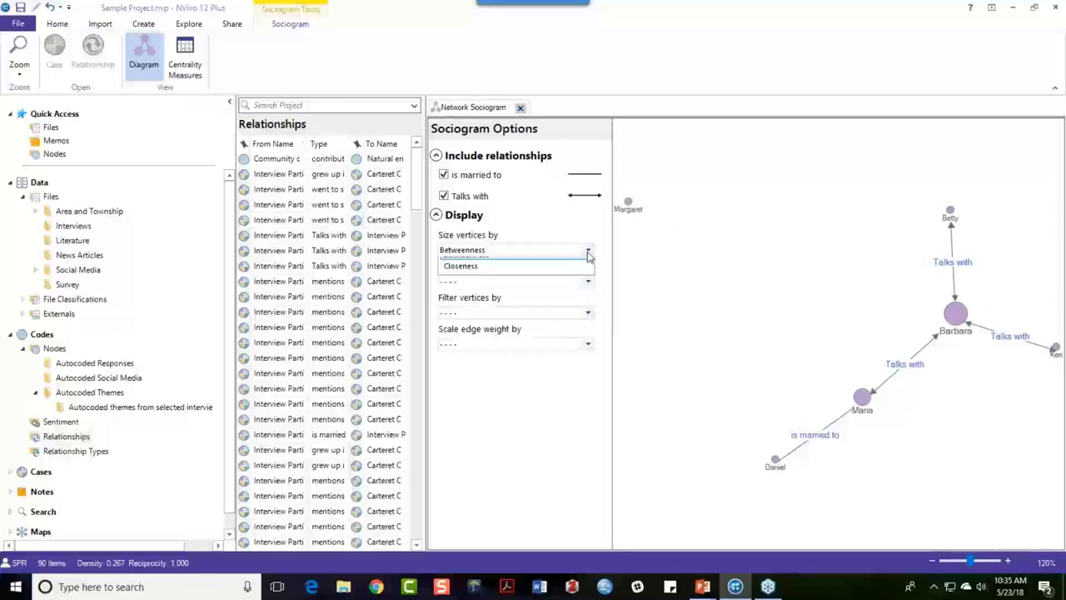
left_click(506, 268)
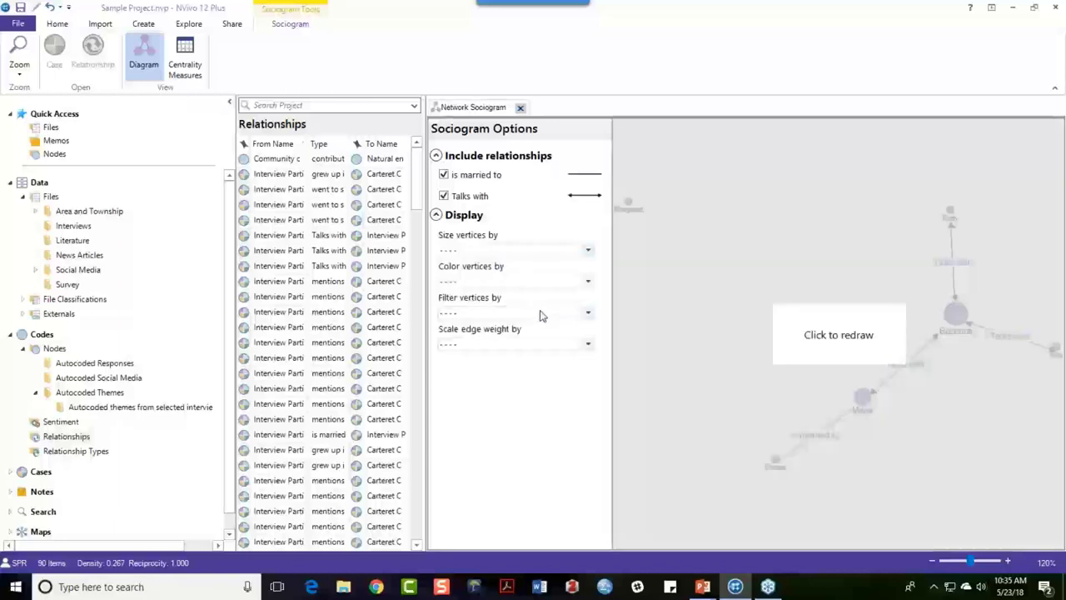
left_click(838, 334)
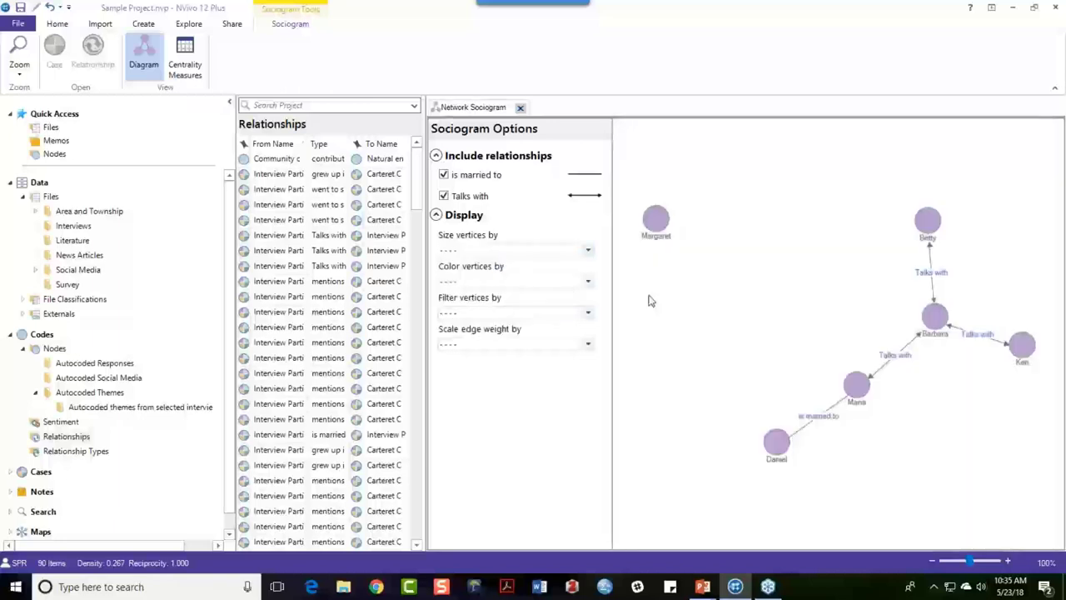
left_click(588, 281)
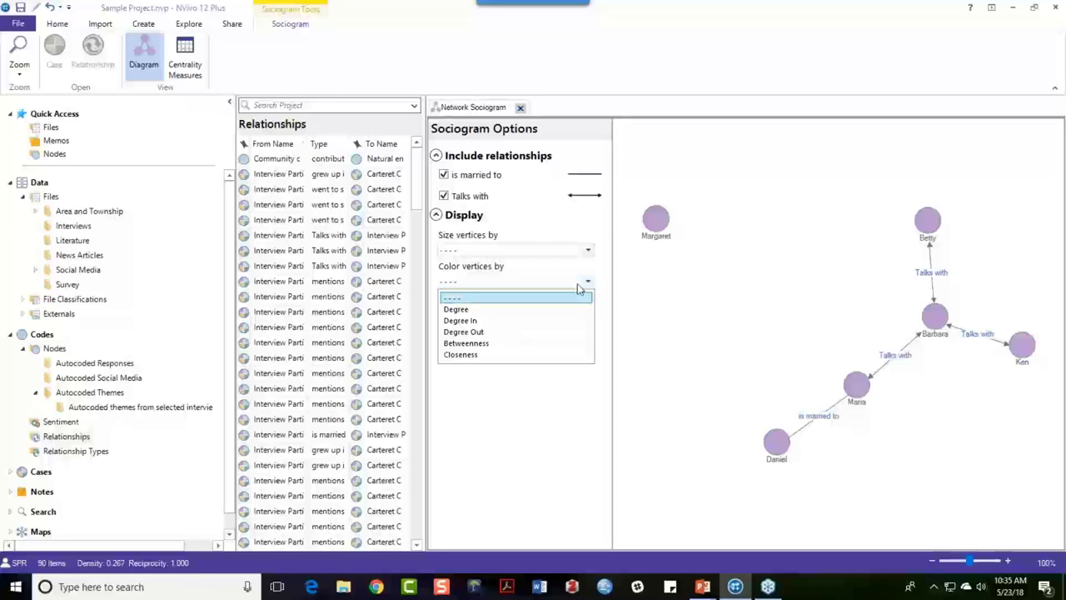
- Colour nodes by Degree Out and scale edge weight by Number of relationships, redrawing each time
left_click(492, 333)
left_click(842, 335)
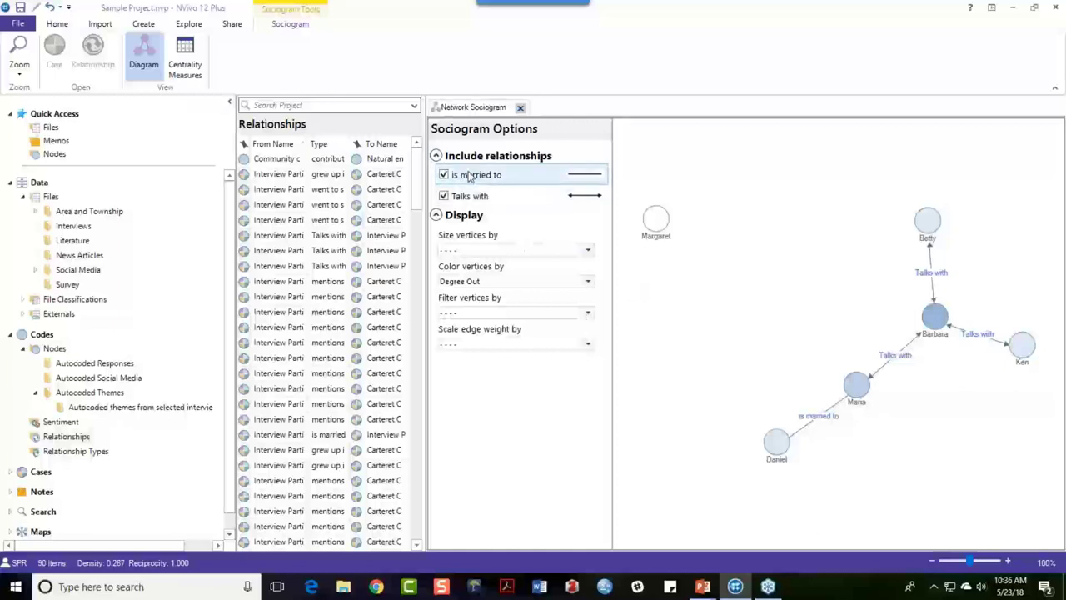
left_click(587, 347)
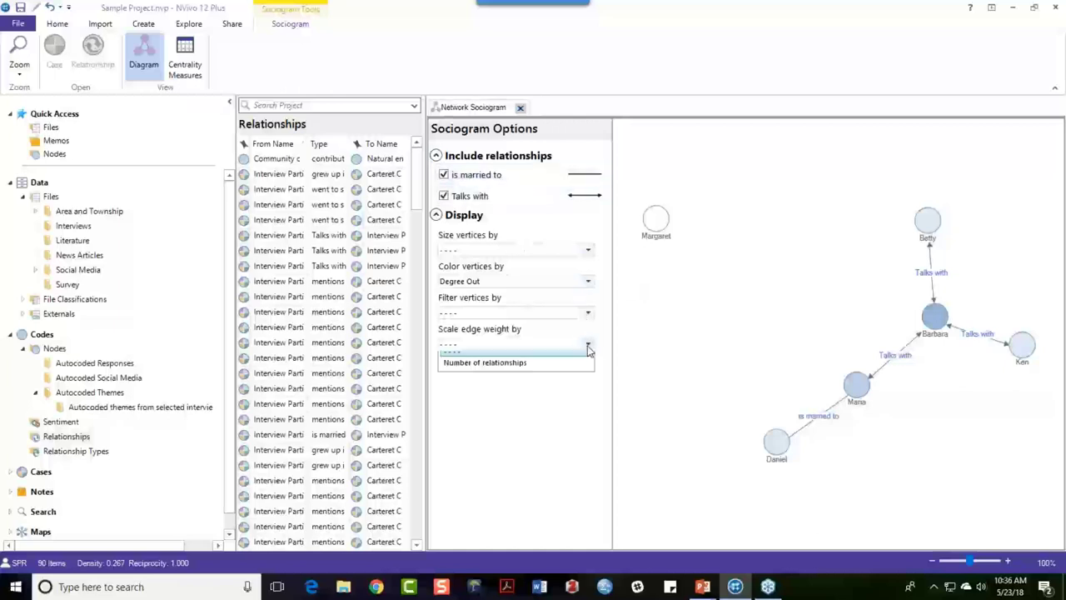
left_click(535, 373)
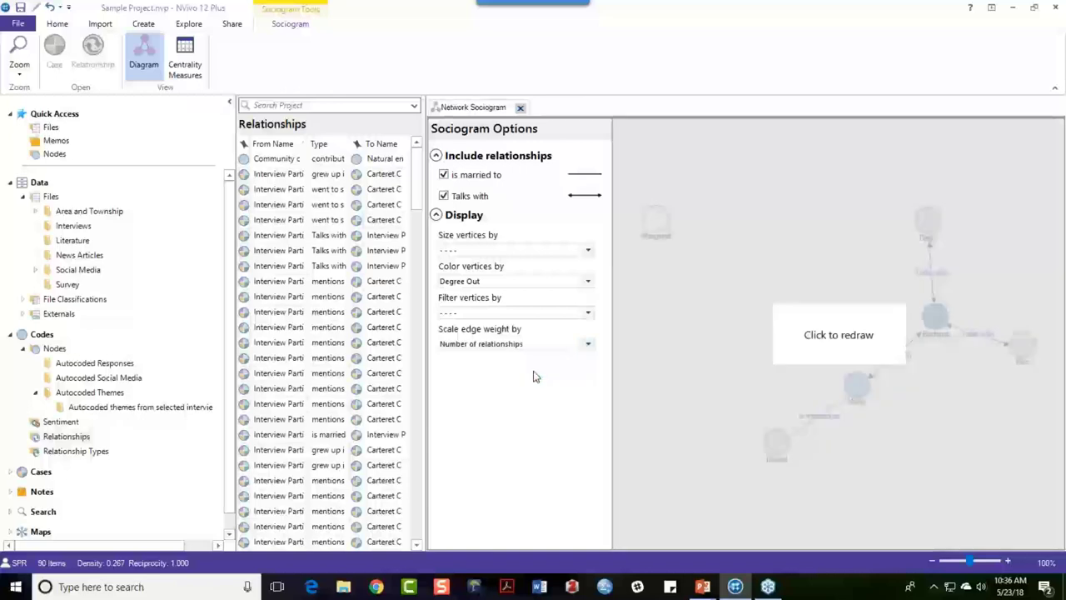
left_click(837, 337)
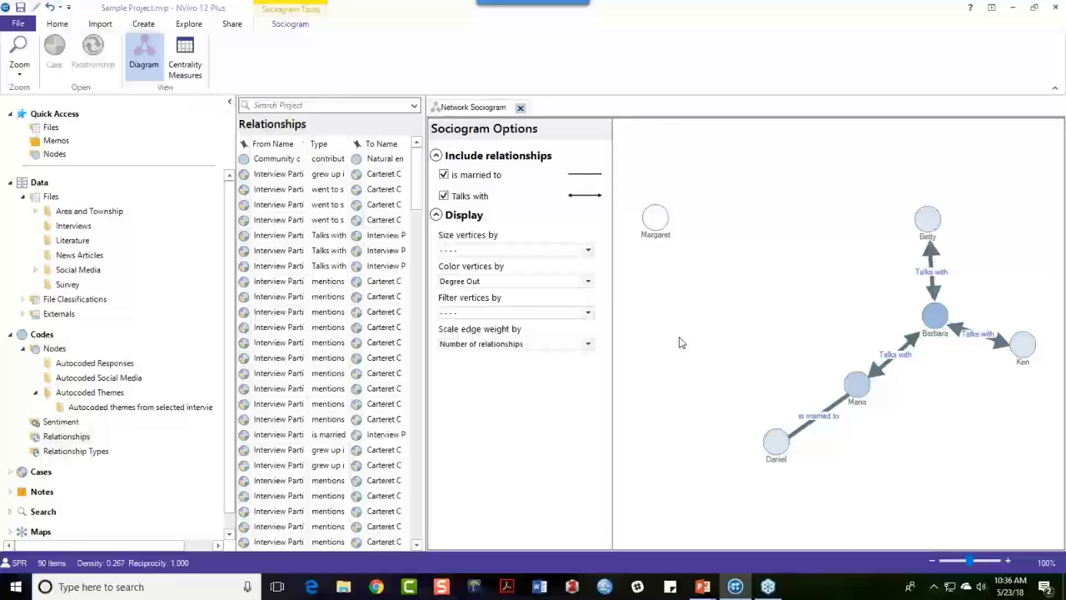
- Display the Centrality Measures table for the six cases, with Barbara's betweenness at 10.000
left_click(183, 60)
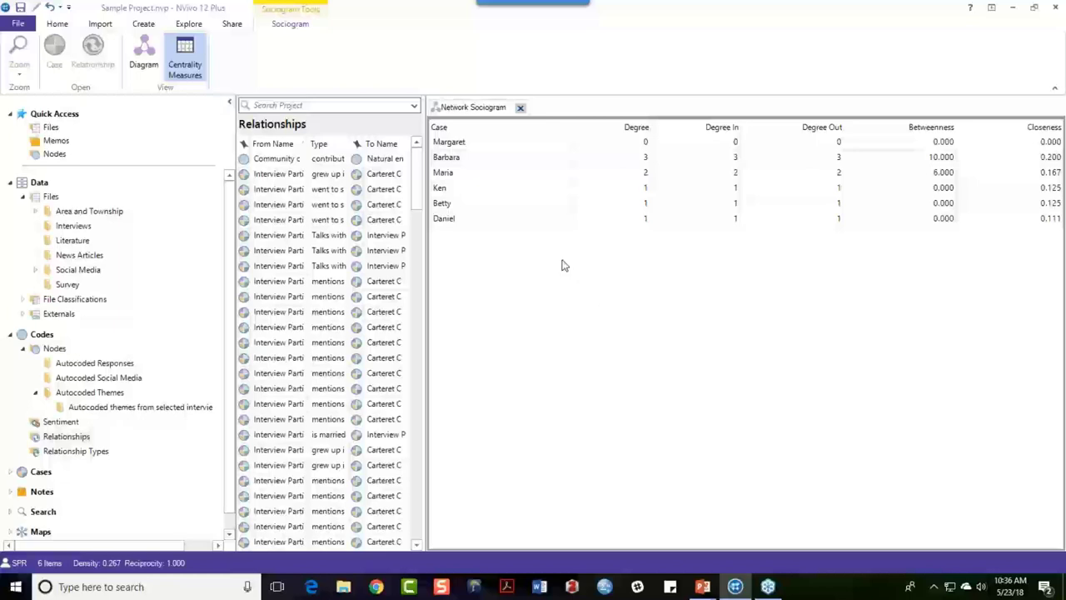
right_click(547, 176)
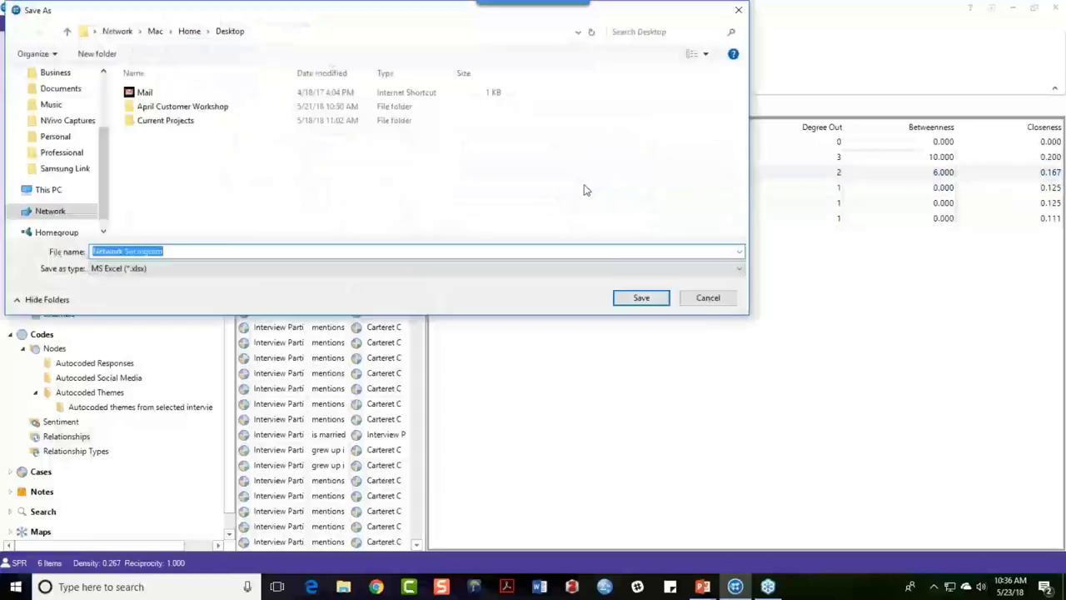
left_click(738, 269)
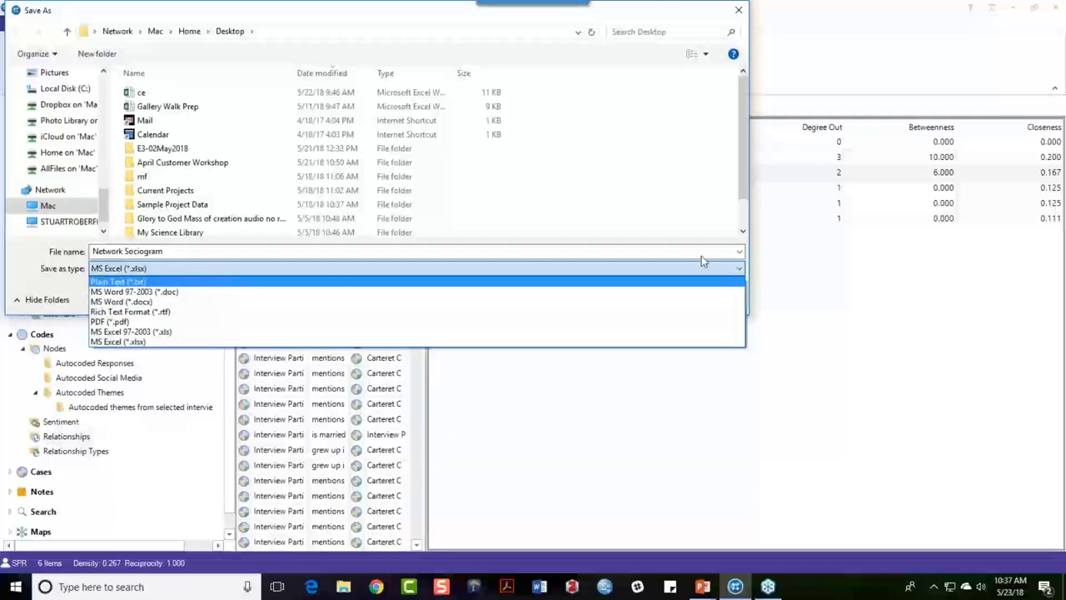
left_click(739, 13)
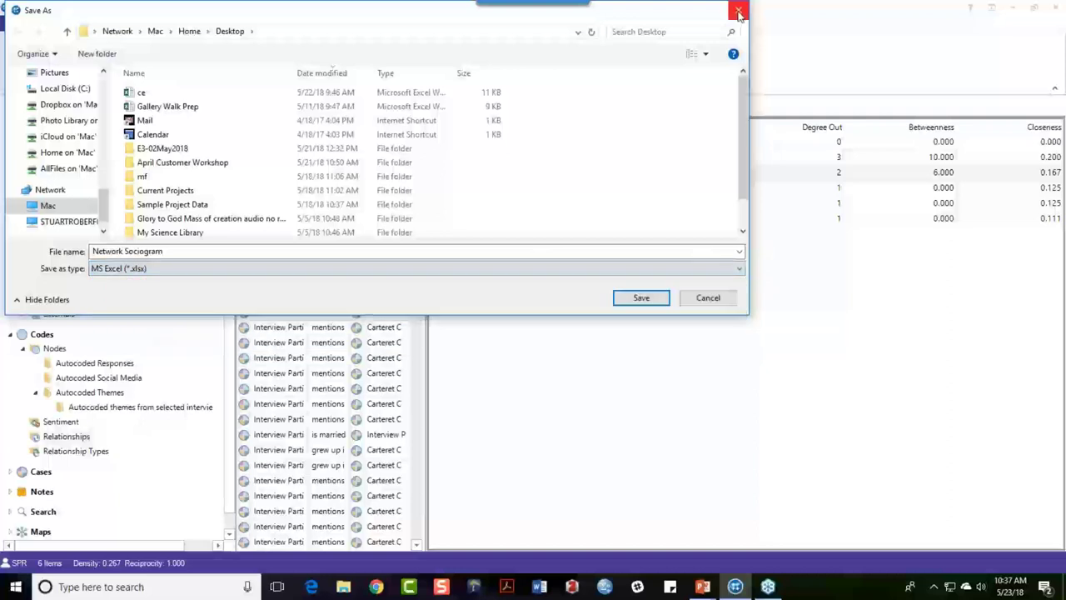
left_click(706, 296)
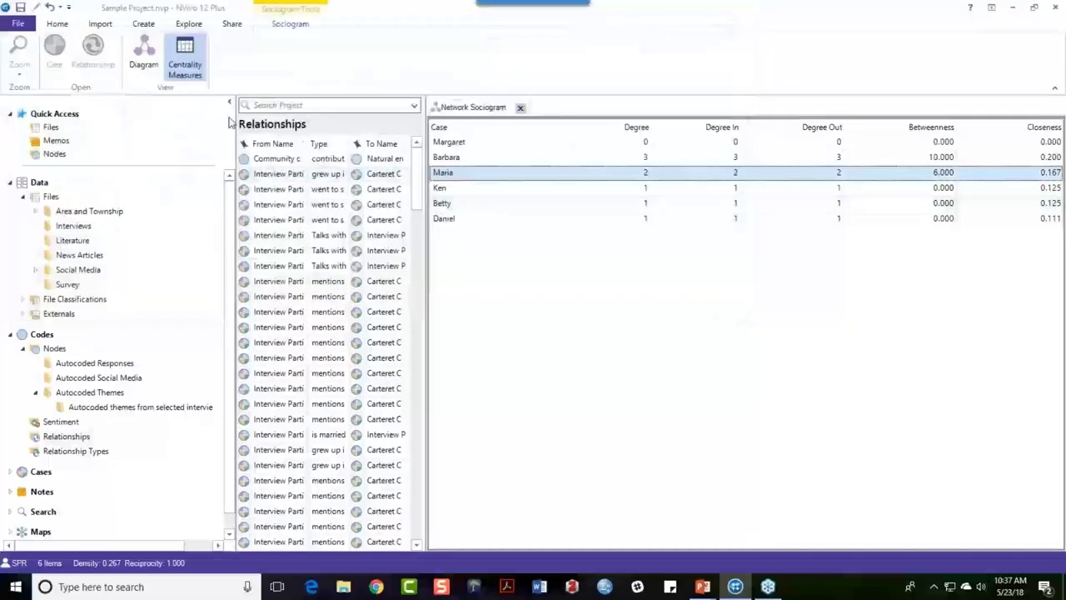
- Return to the sociogram diagram, start an Export Diagram, then cancel it without saving
left_click(152, 67)
right_click(739, 257)
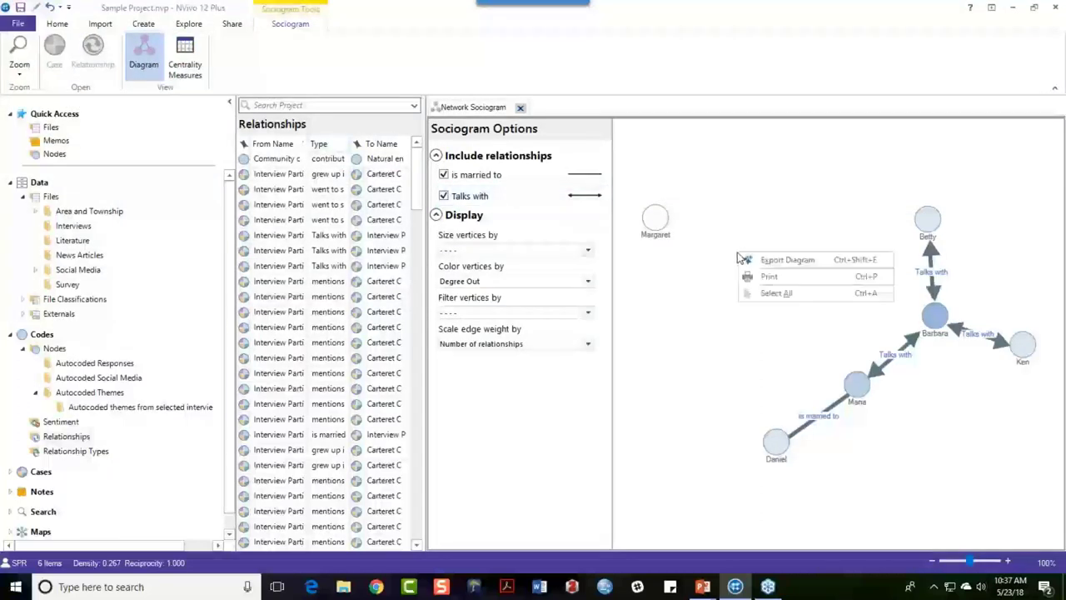
left_click(776, 266)
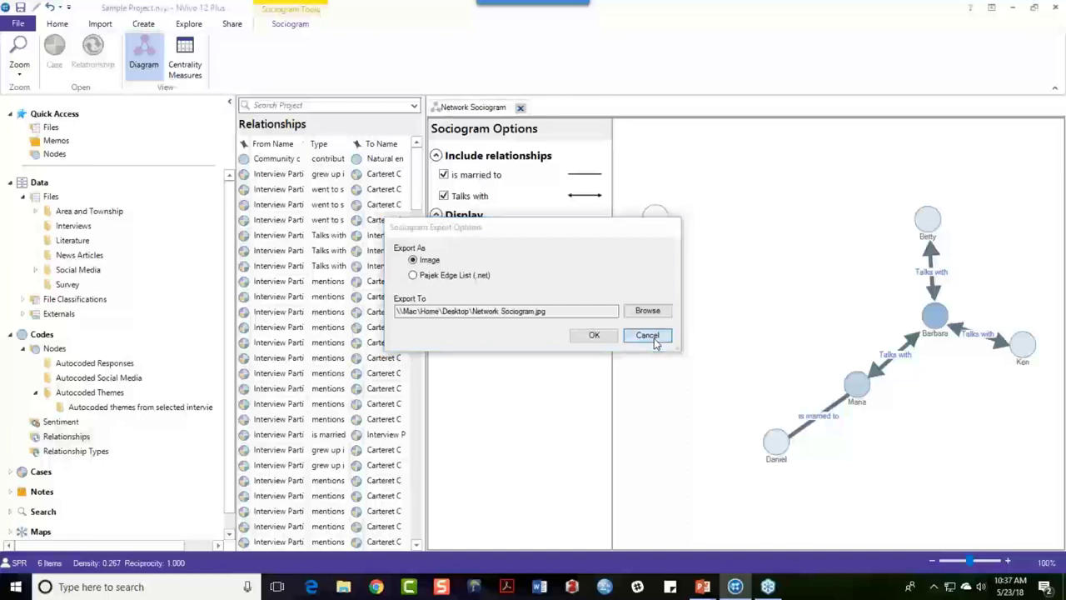
left_click(654, 338)
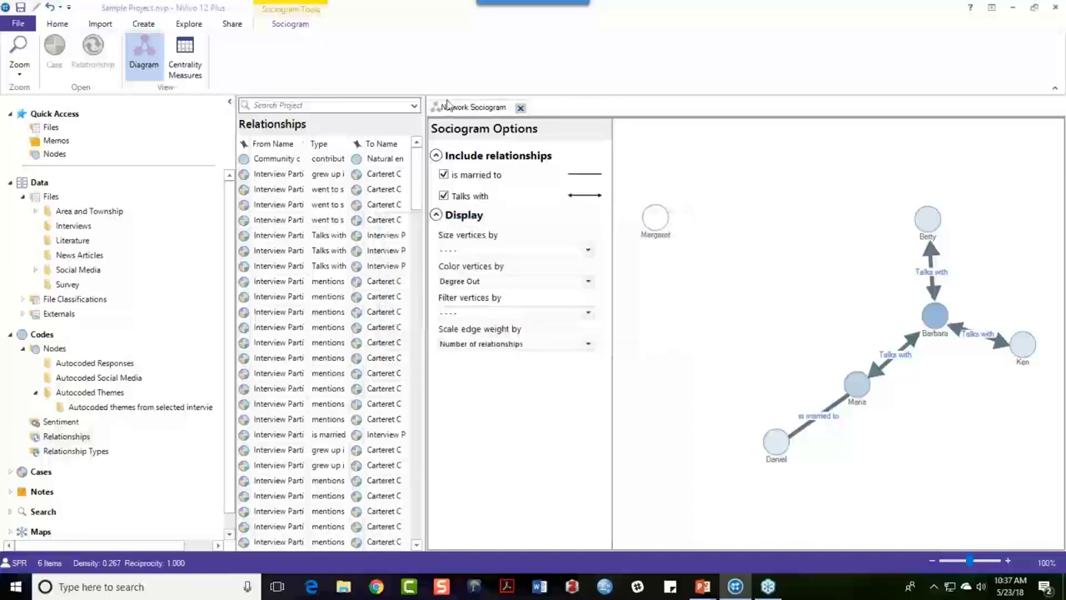
left_click(188, 25)
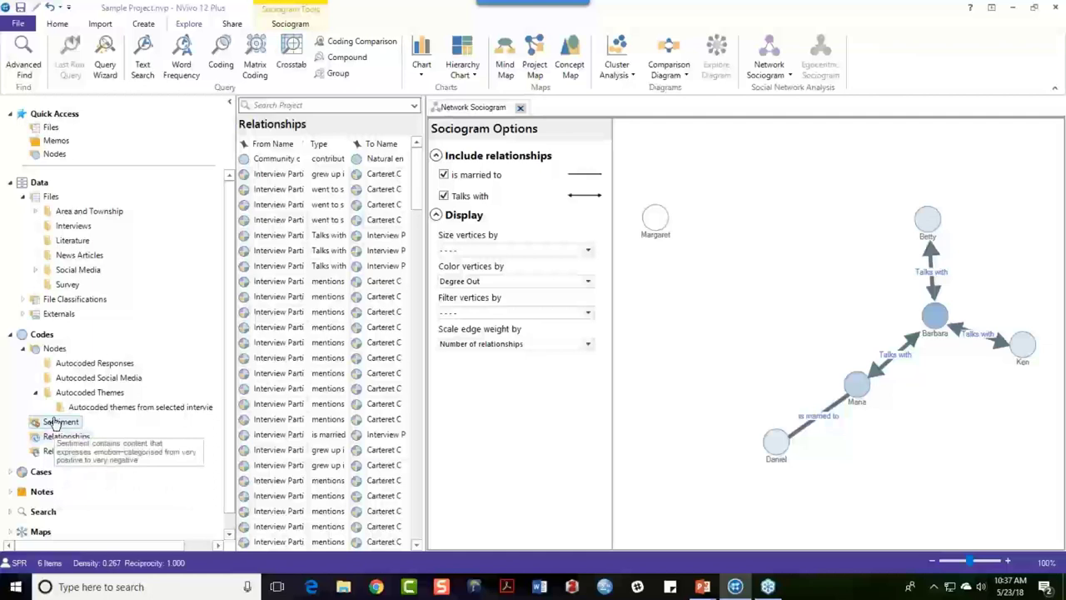
- Expand Cases > People > Interview Participant, select Barbara, and create her egocentric sociogram
left_click(41, 472)
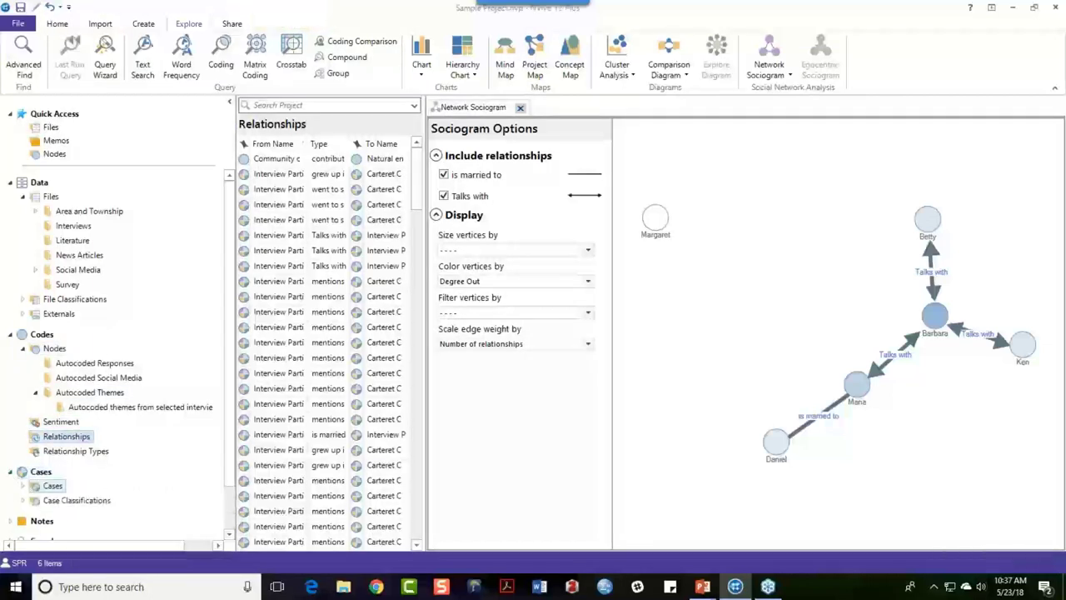
left_click(50, 488)
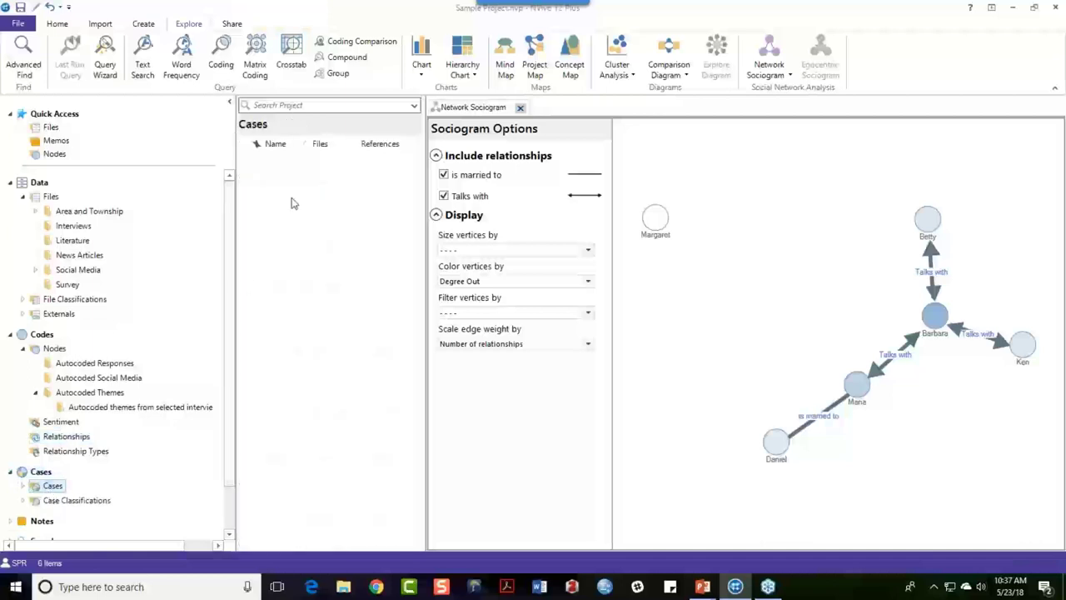
left_click(23, 486)
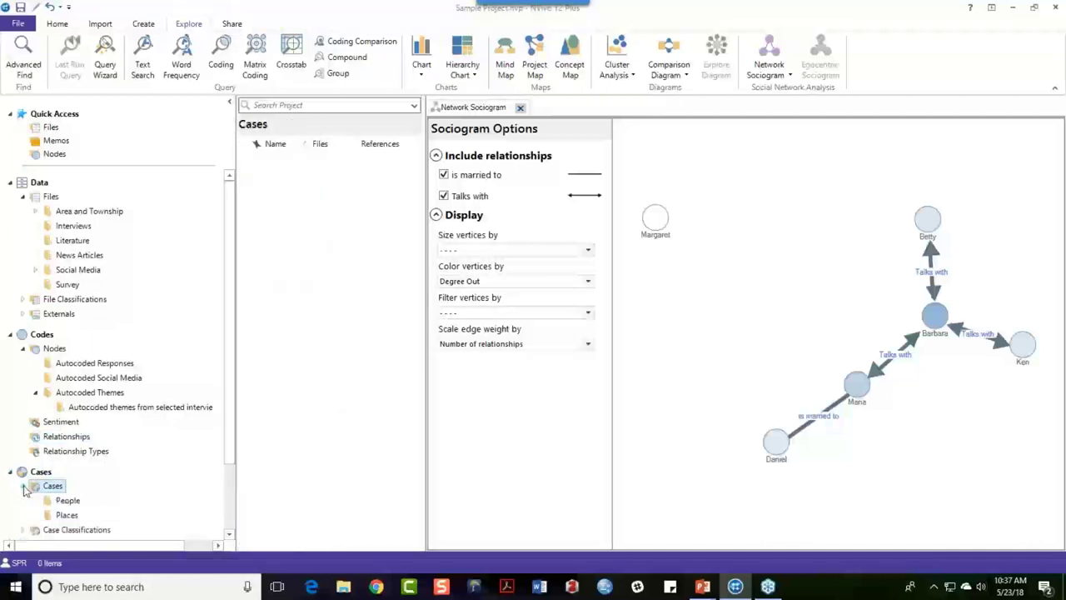
scroll(50, 417, "down", 1)
left_click(68, 451)
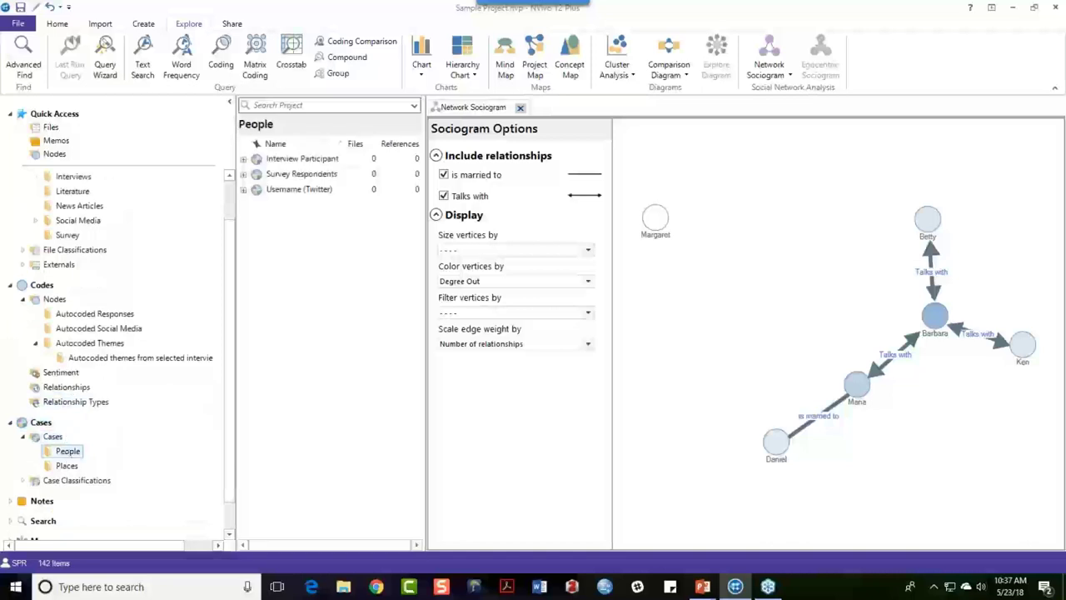
left_click(244, 160)
left_click(282, 179)
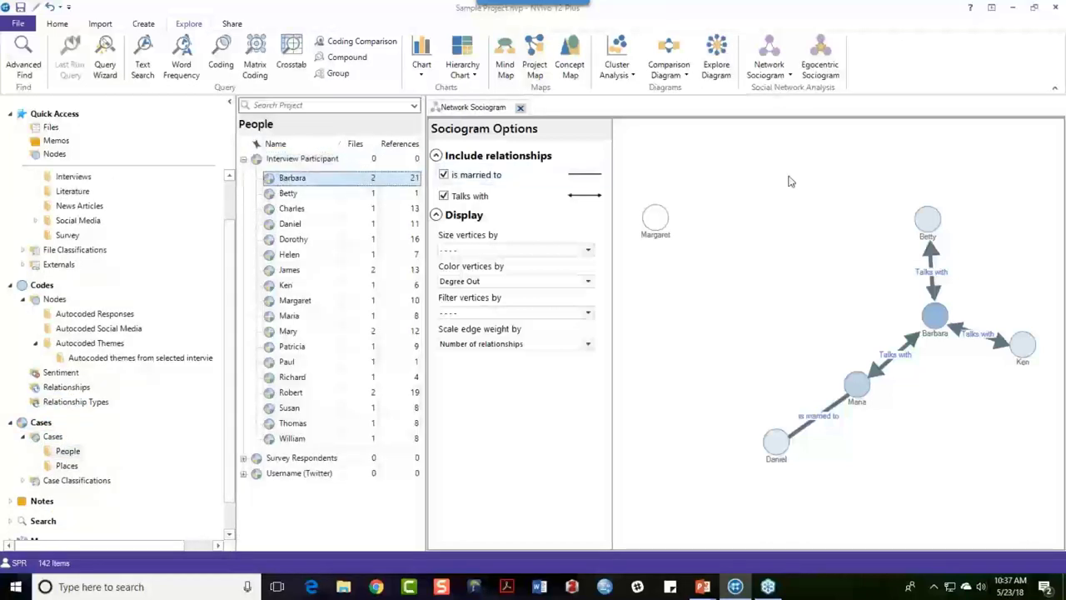
left_click(821, 64)
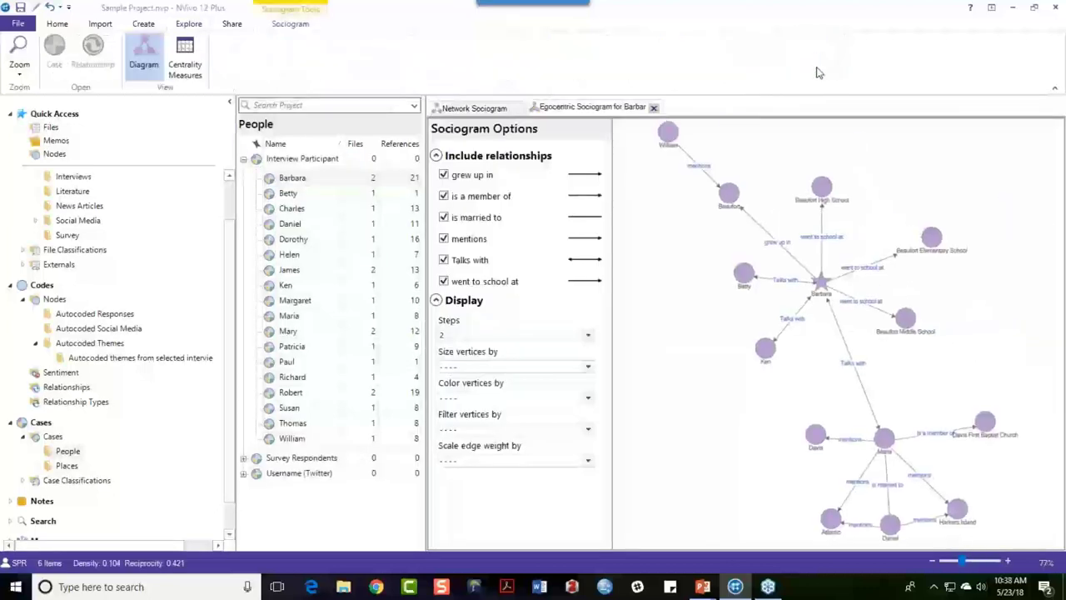
left_click(1009, 563)
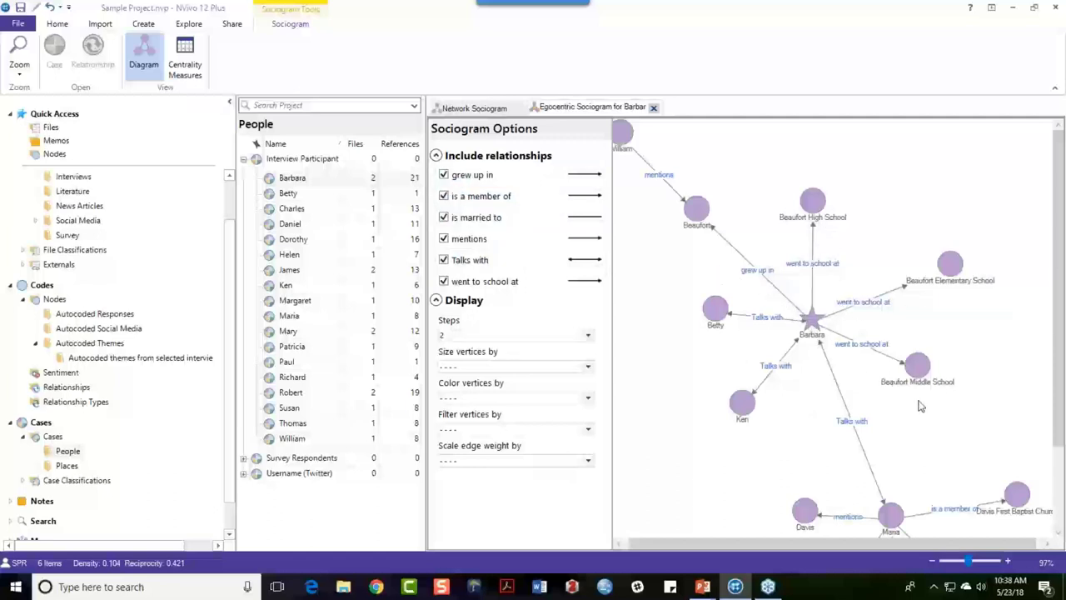
scroll(997, 362, "down", 2)
scroll(997, 362, "down", 1)
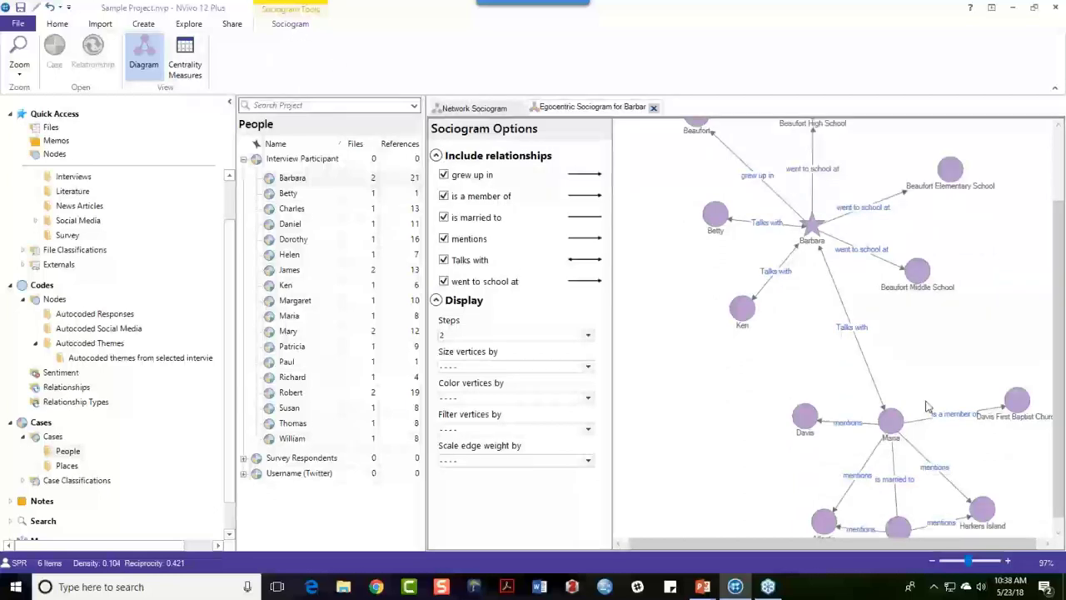
scroll(919, 364, "down", 1)
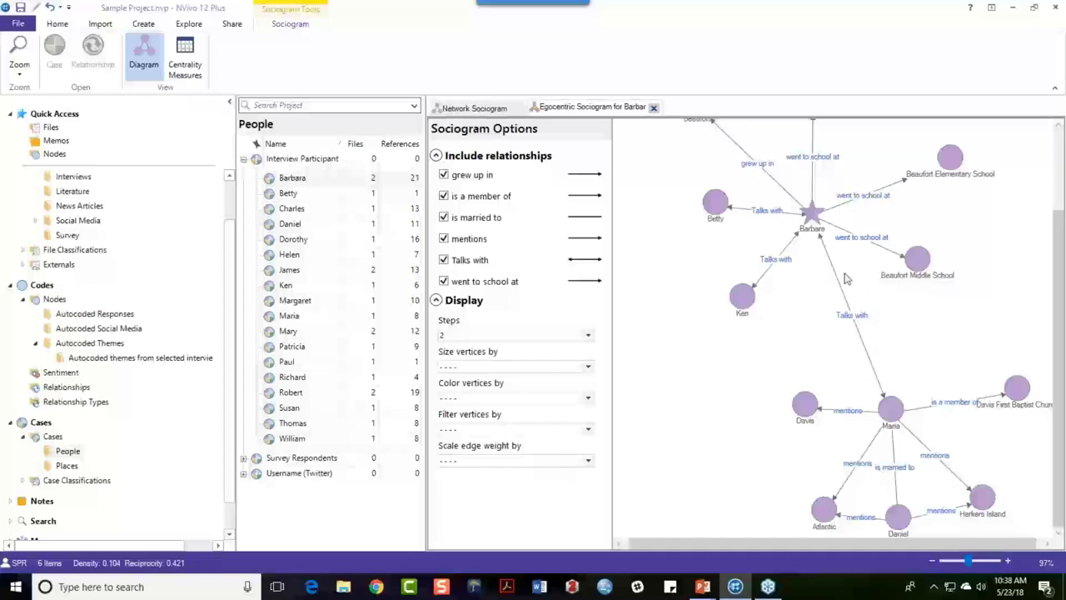
left_click(588, 336)
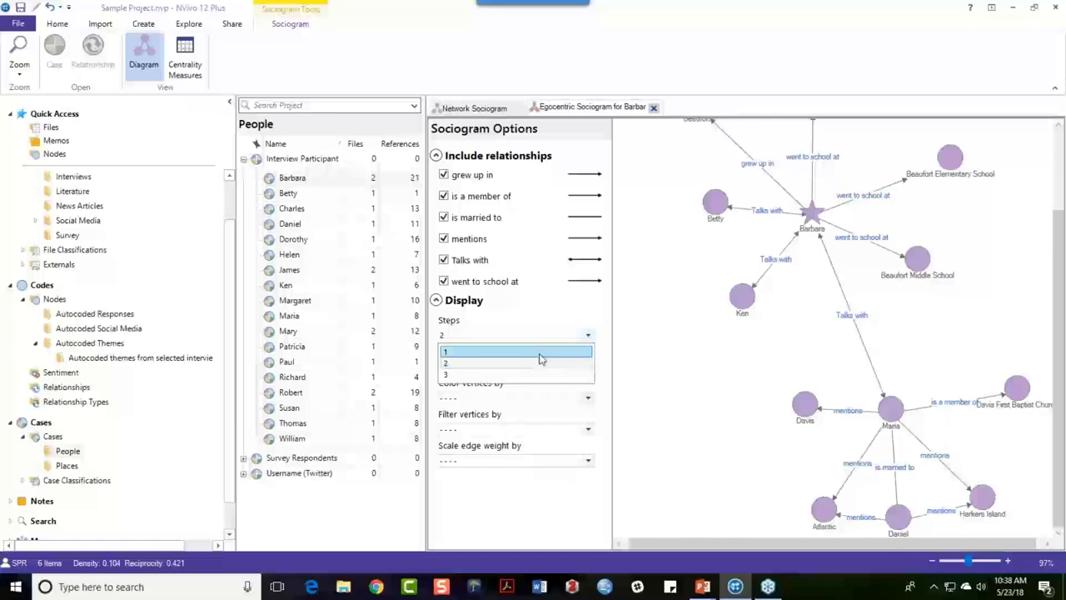
- Set Barbara's egocentric sociogram to 3 steps, redraw it, and zoom in three levels
left_click(494, 375)
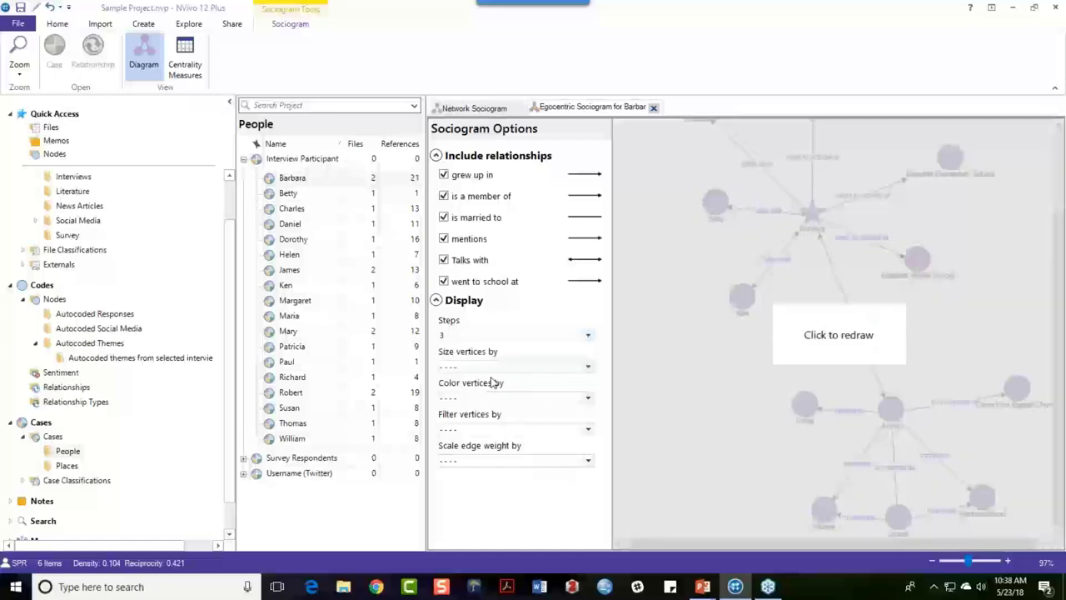
left_click(833, 350)
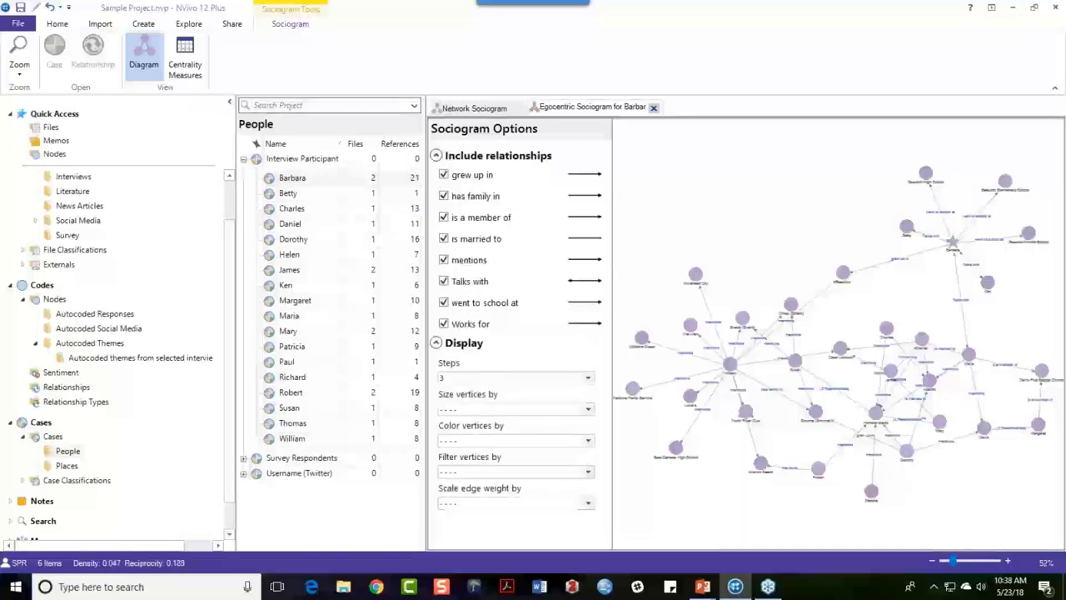
left_click(1010, 563)
left_click(1009, 563)
left_click(1010, 563)
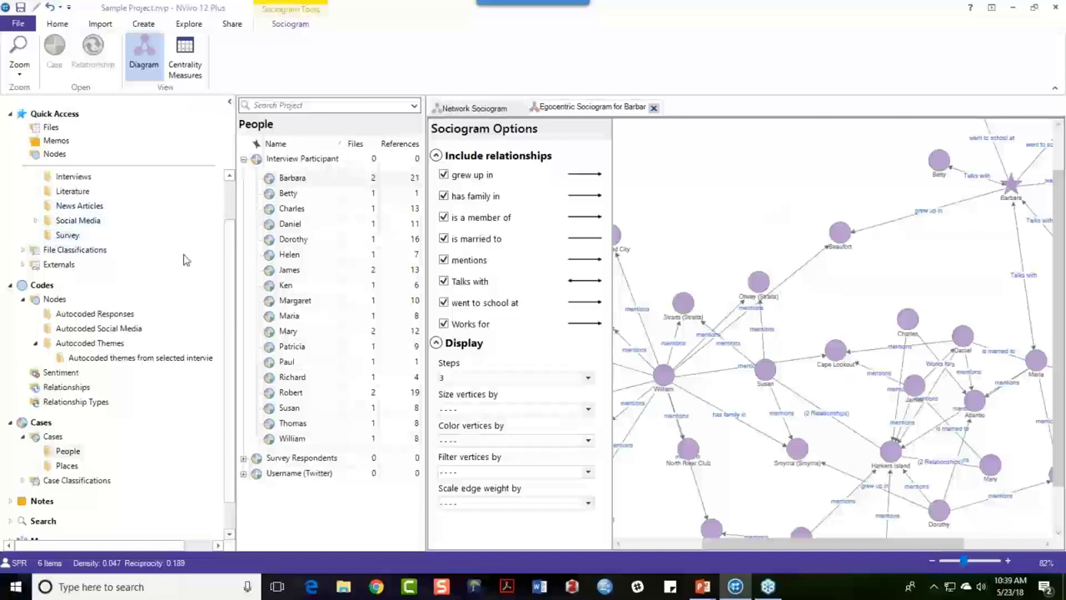
left_click_drag(229, 252, 232, 205)
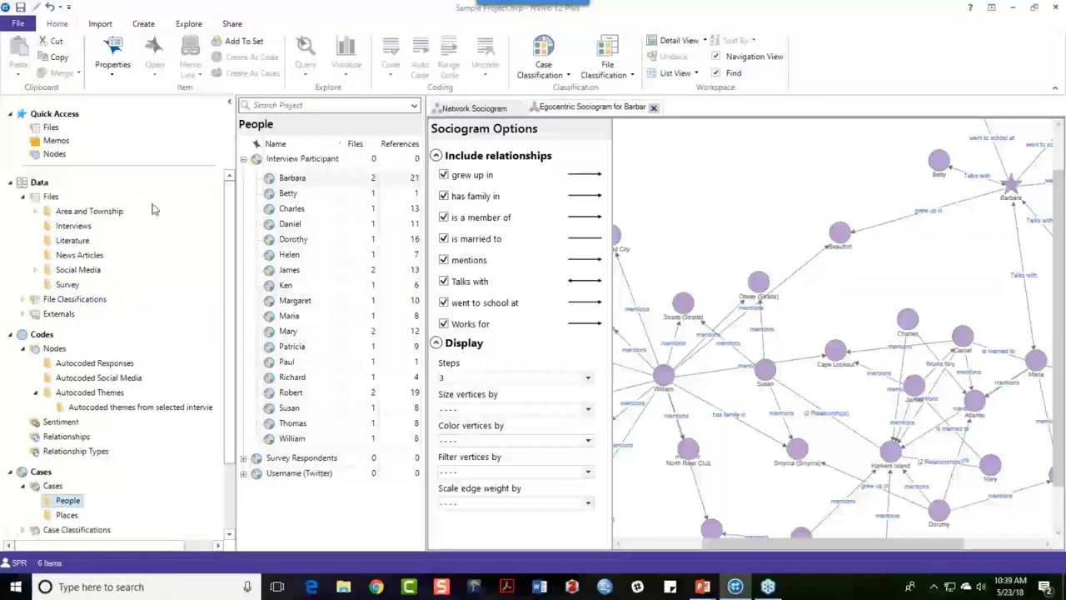
- Open the 'CarteretCounty on Twitter' dataset from the Social Media files folder
left_click(71, 273)
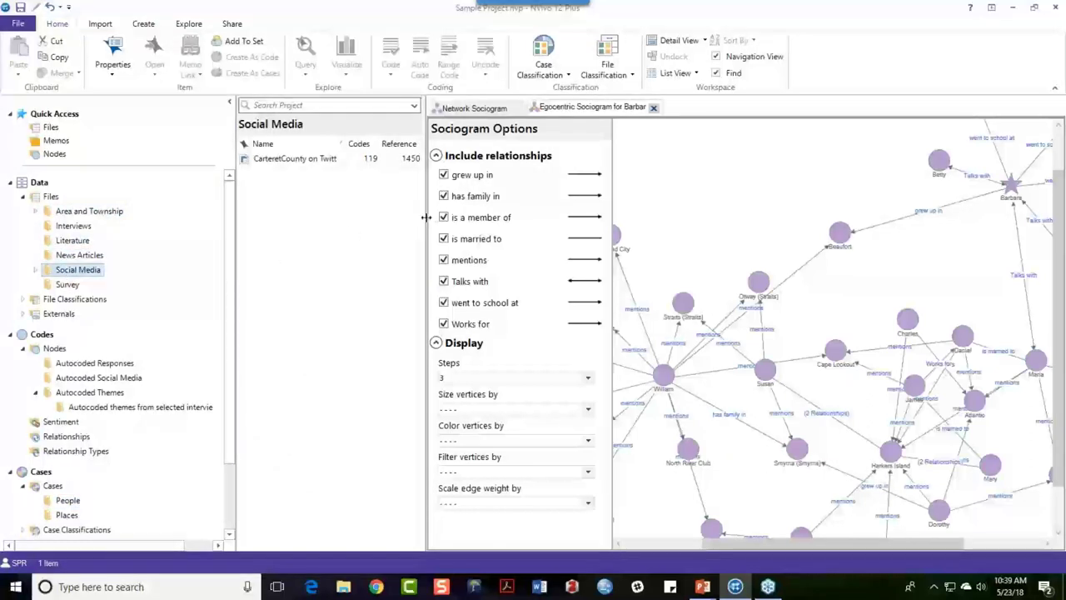
left_click_drag(426, 217, 568, 218)
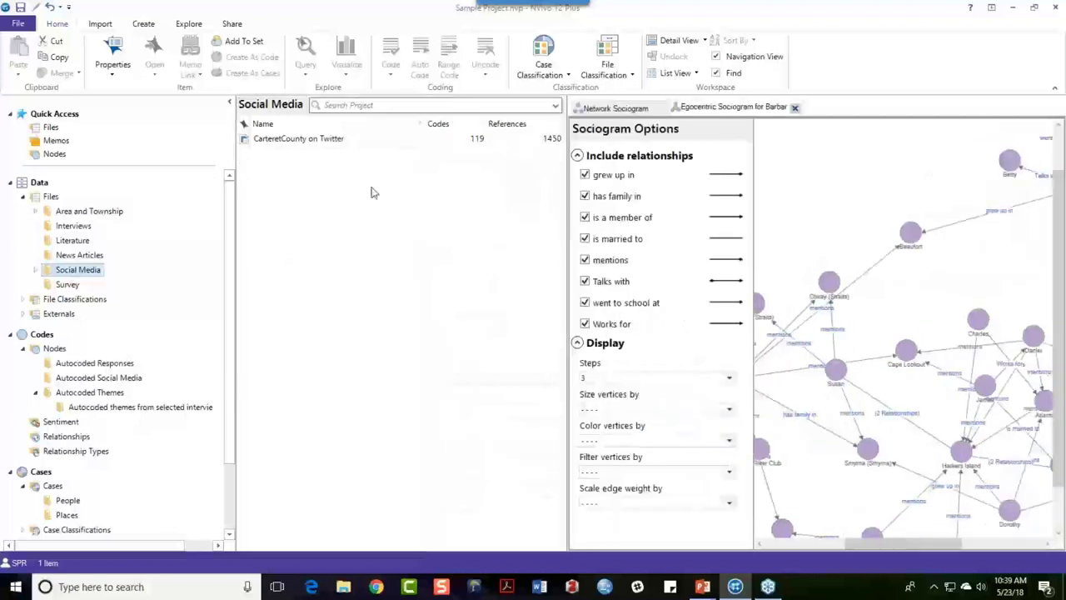
left_click(277, 144)
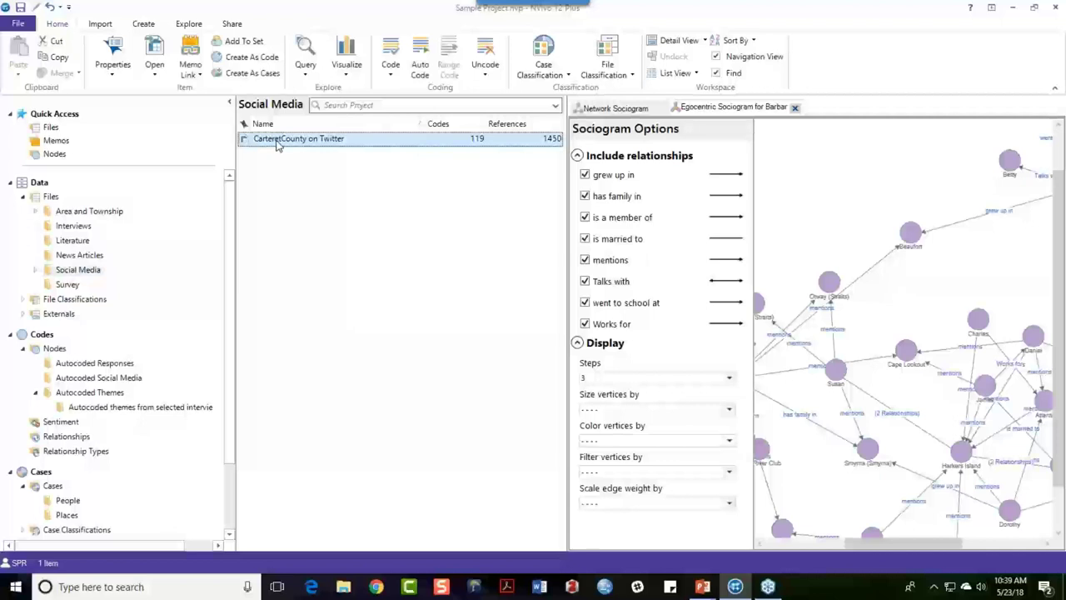
double_click(275, 141)
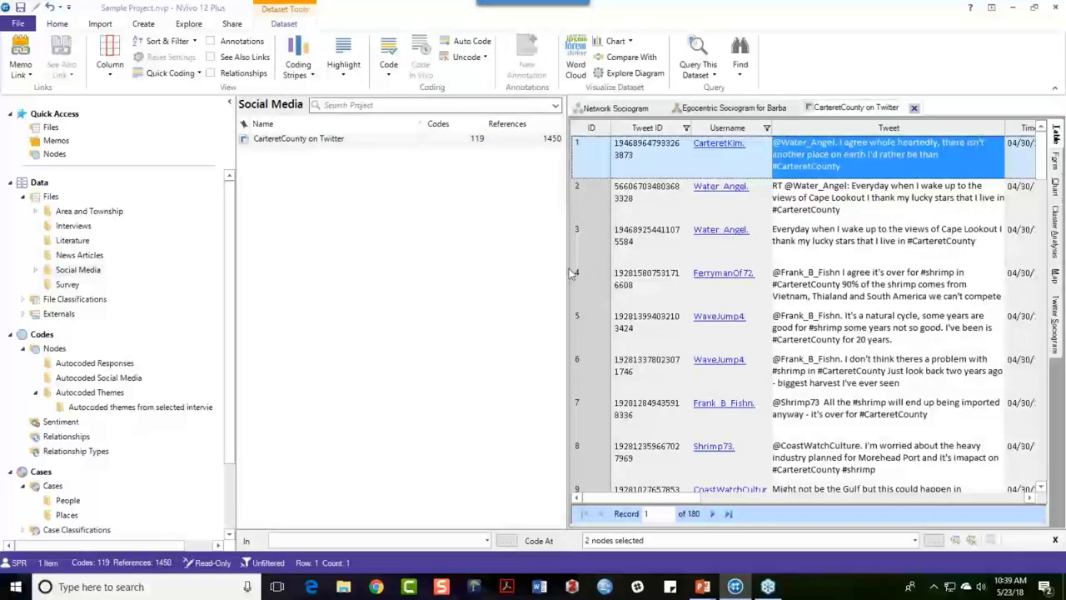
- Enlarge the tweet table and switch the dataset to its Map view
left_click_drag(563, 268, 371, 265)
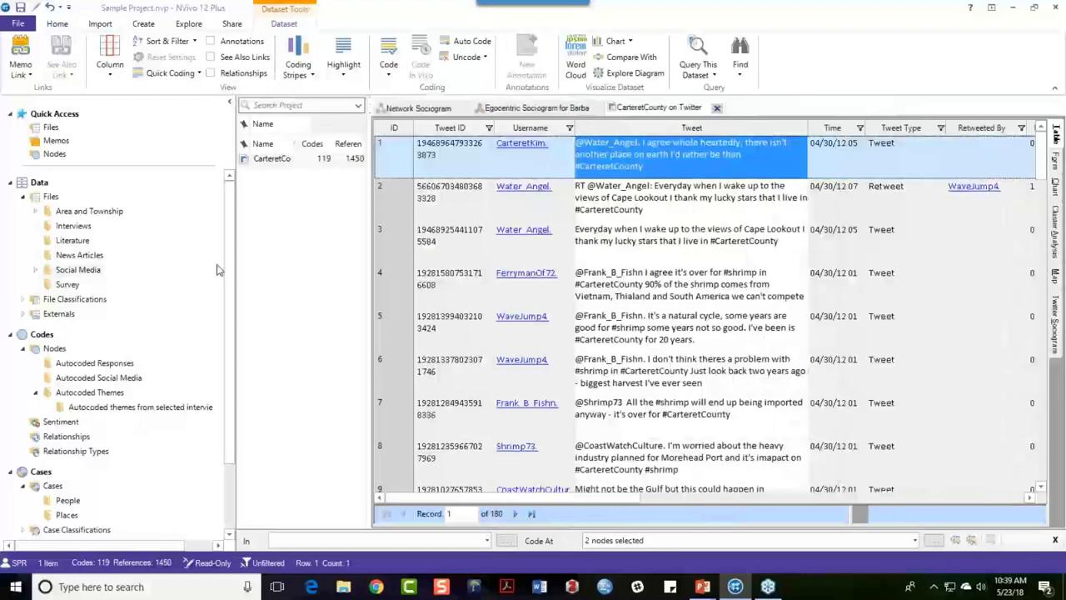
left_click_drag(237, 254, 103, 255)
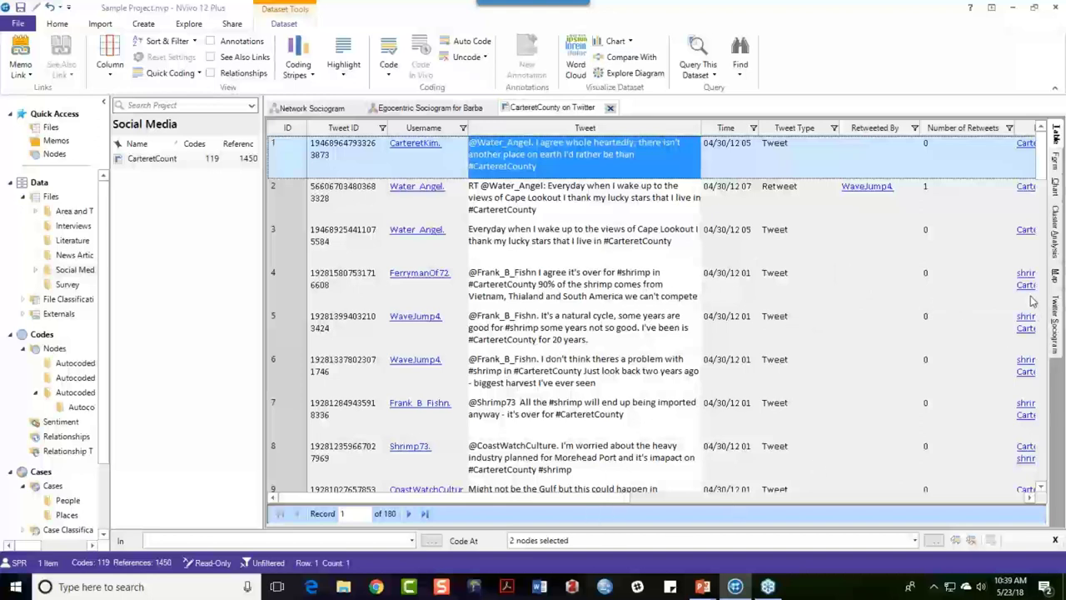
left_click(1056, 282)
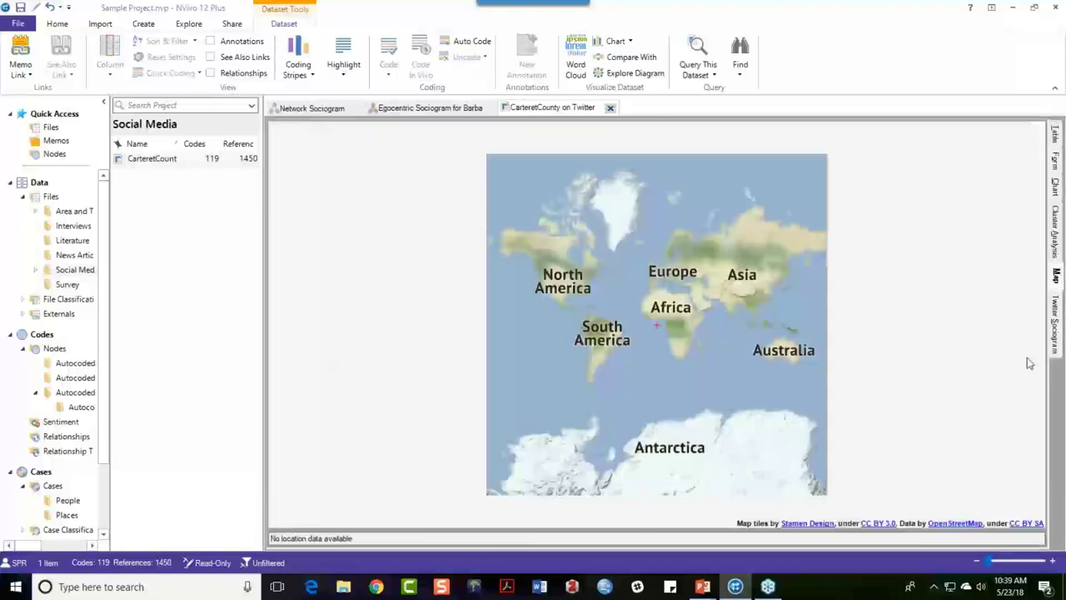
- Show the zoomed-in Twitter sociogram and redraw it without retweet connections
left_click(1057, 347)
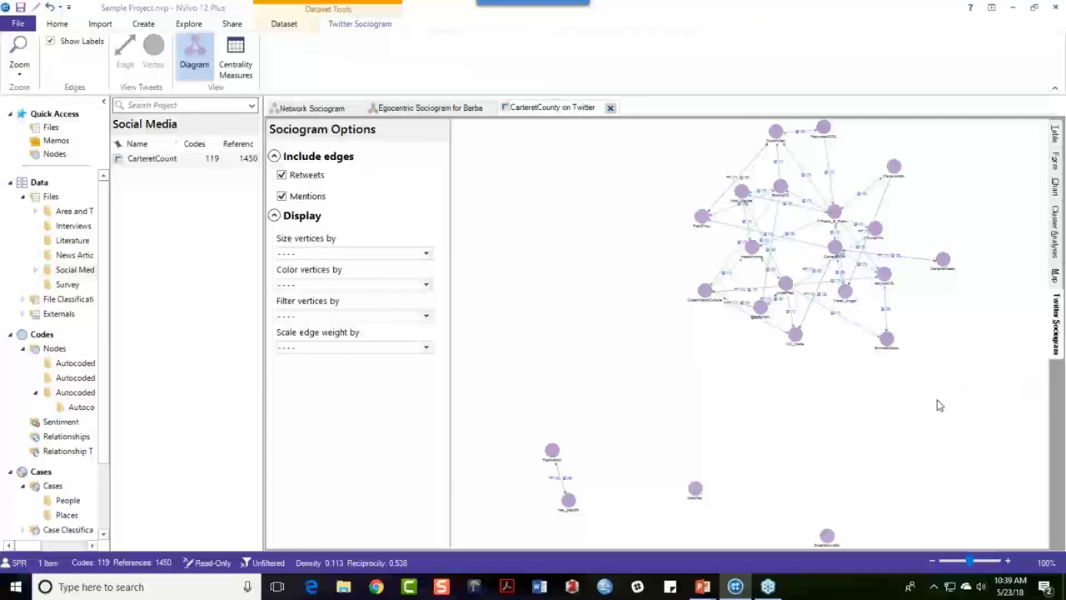
left_click_drag(971, 564, 997, 563)
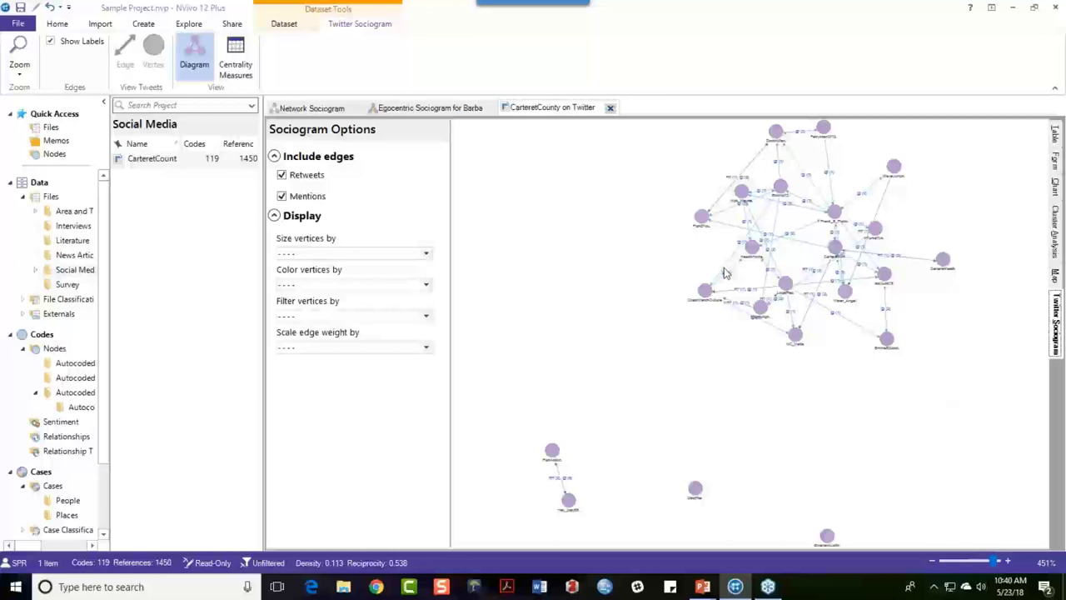
left_click(282, 175)
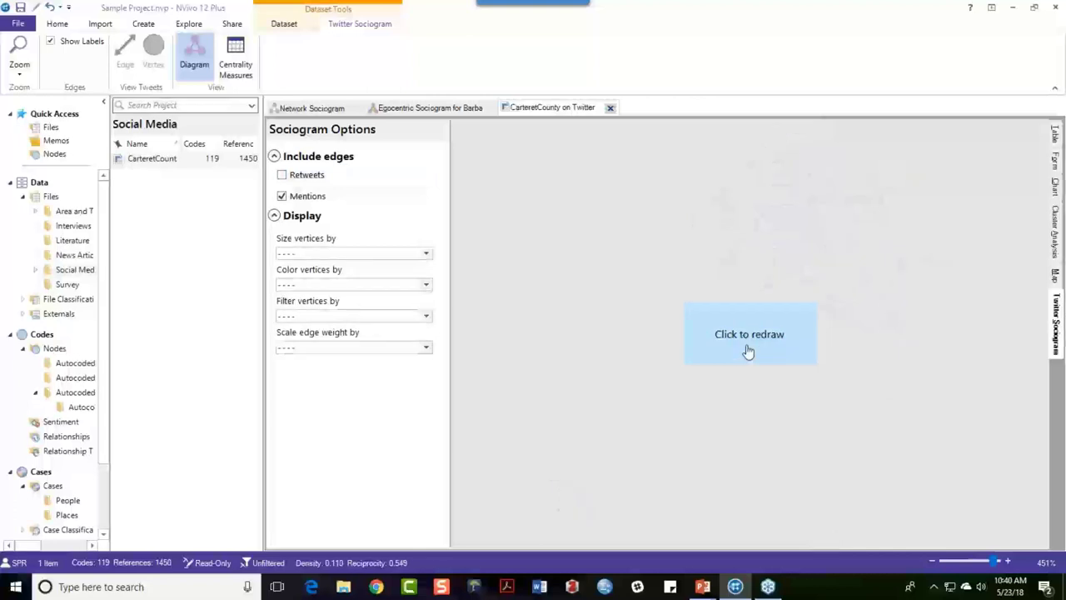
left_click(746, 349)
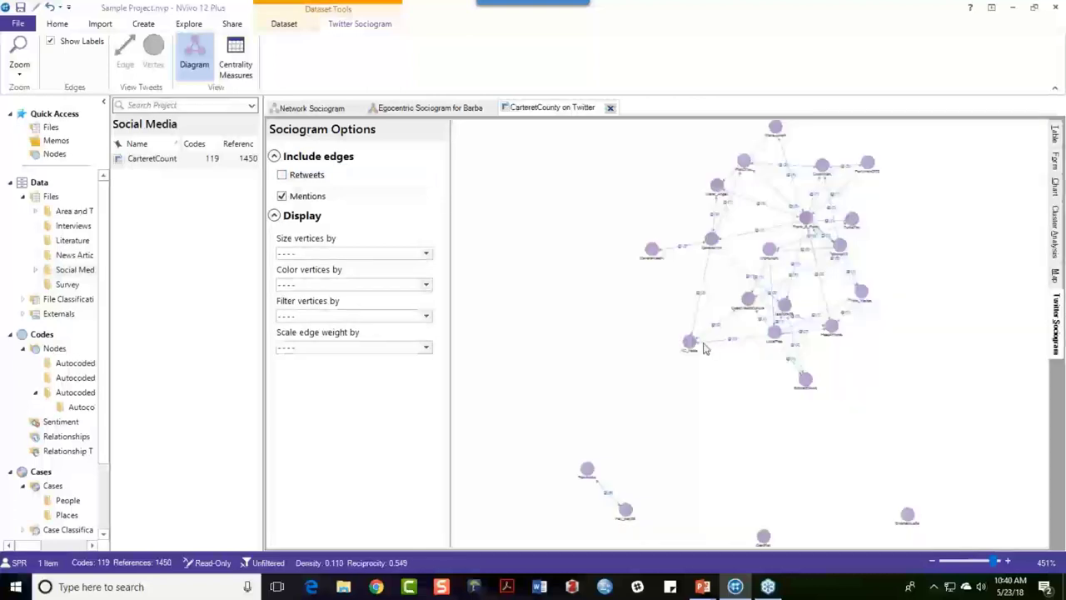
- Redraw with only retweets, then with retweets and mentions, and return to the PowerPoint slide show
left_click(283, 197)
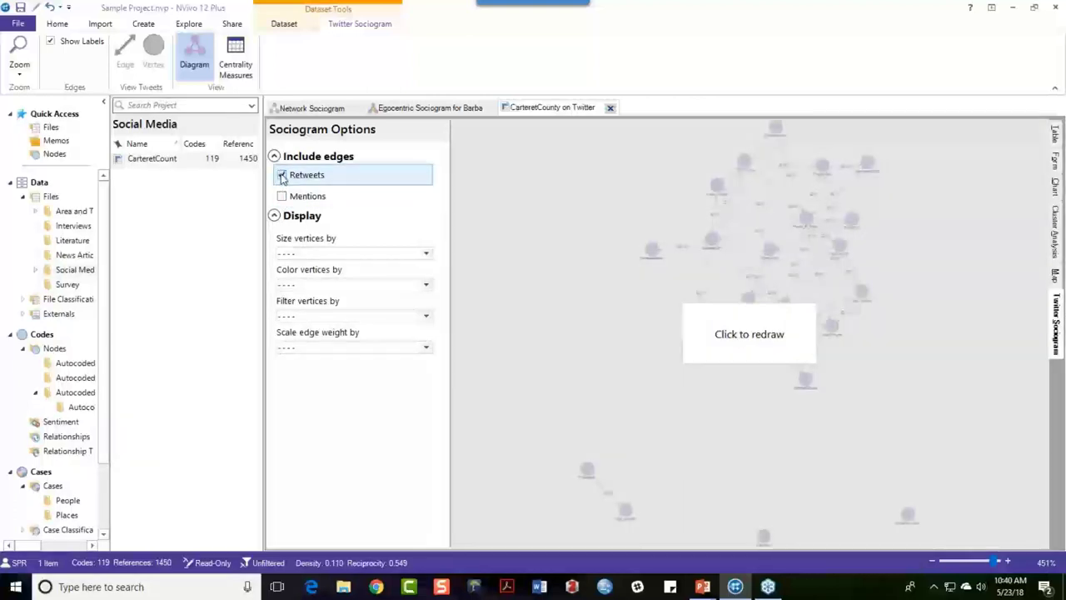
left_click(718, 344)
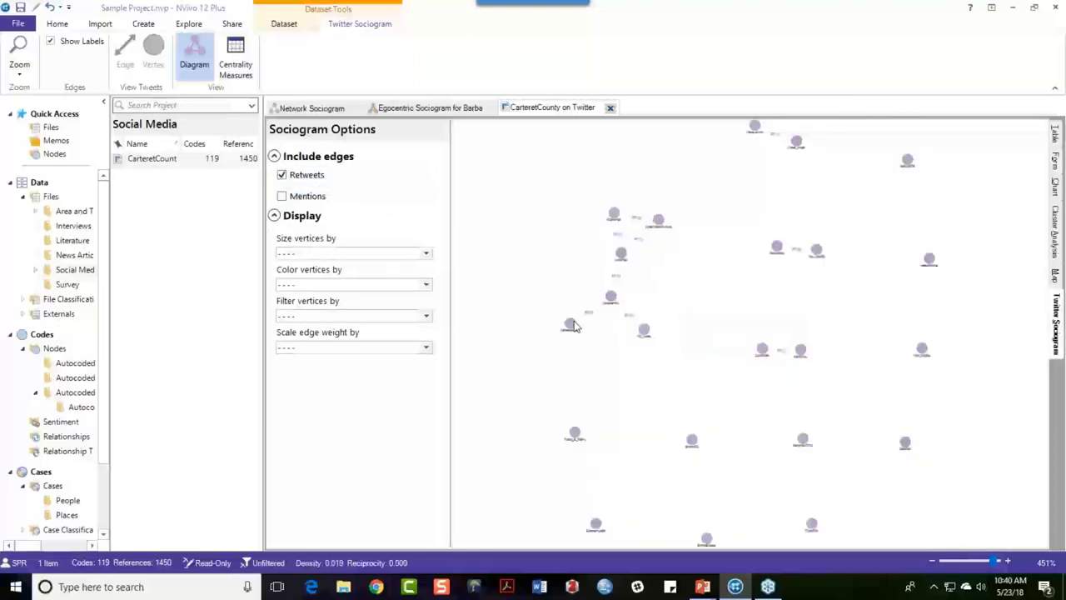
left_click(282, 197)
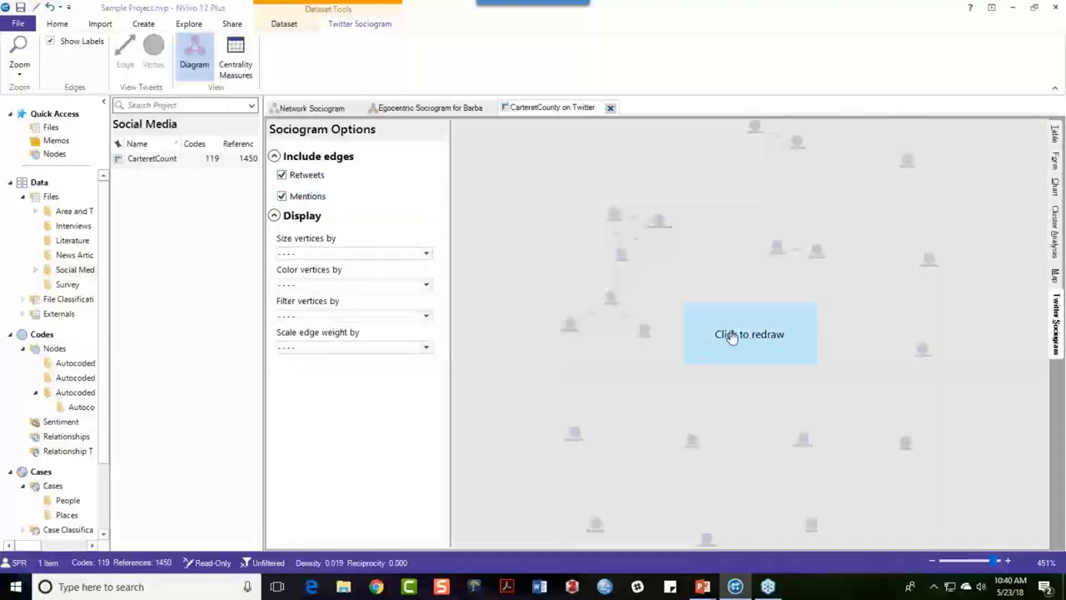
left_click(651, 371)
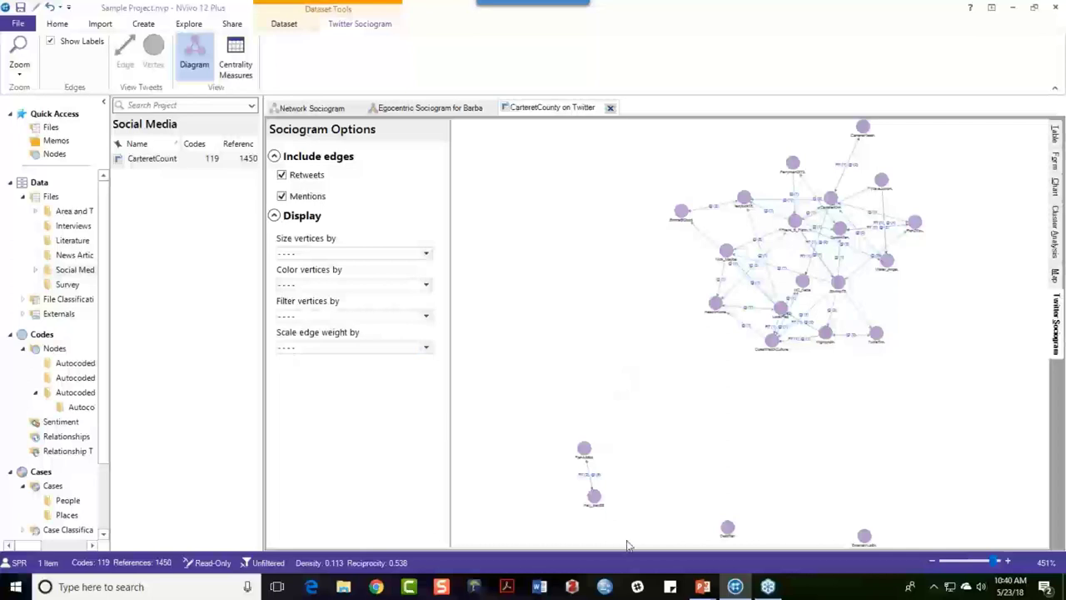
mouse_move(702, 587)
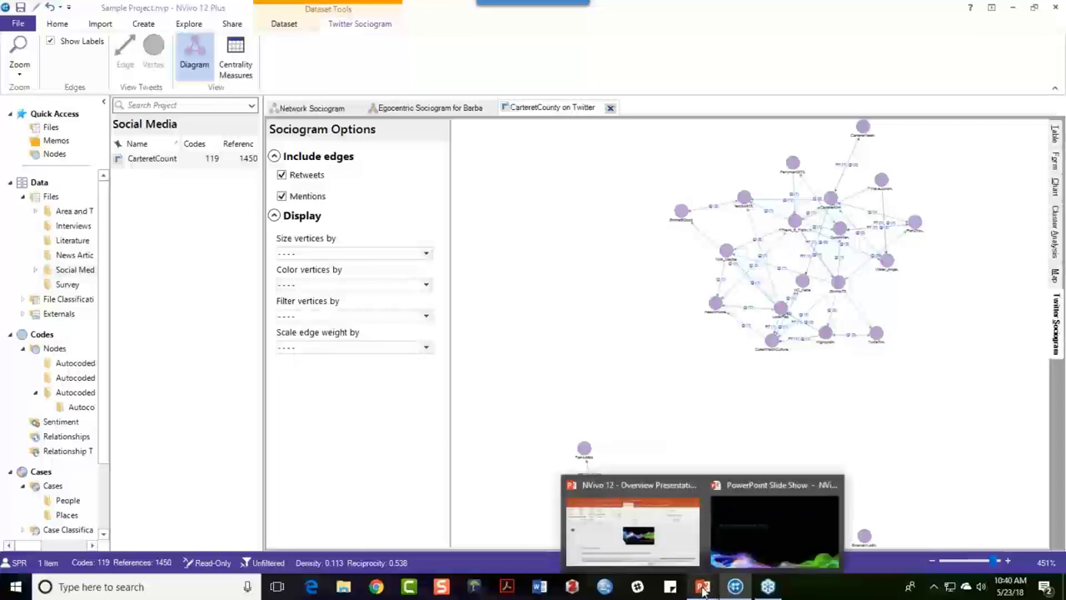
left_click(754, 540)
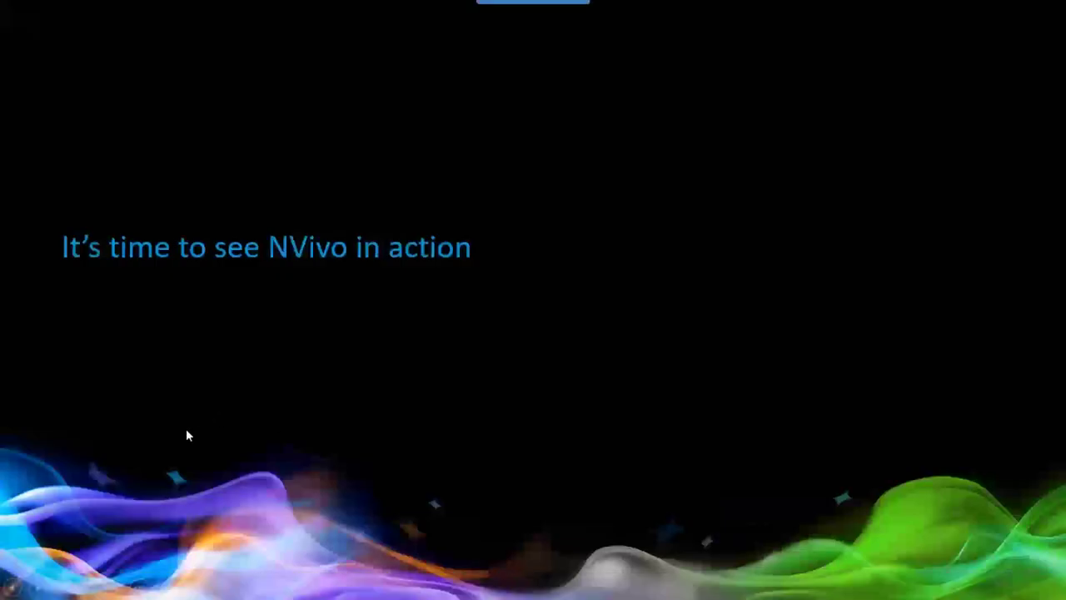